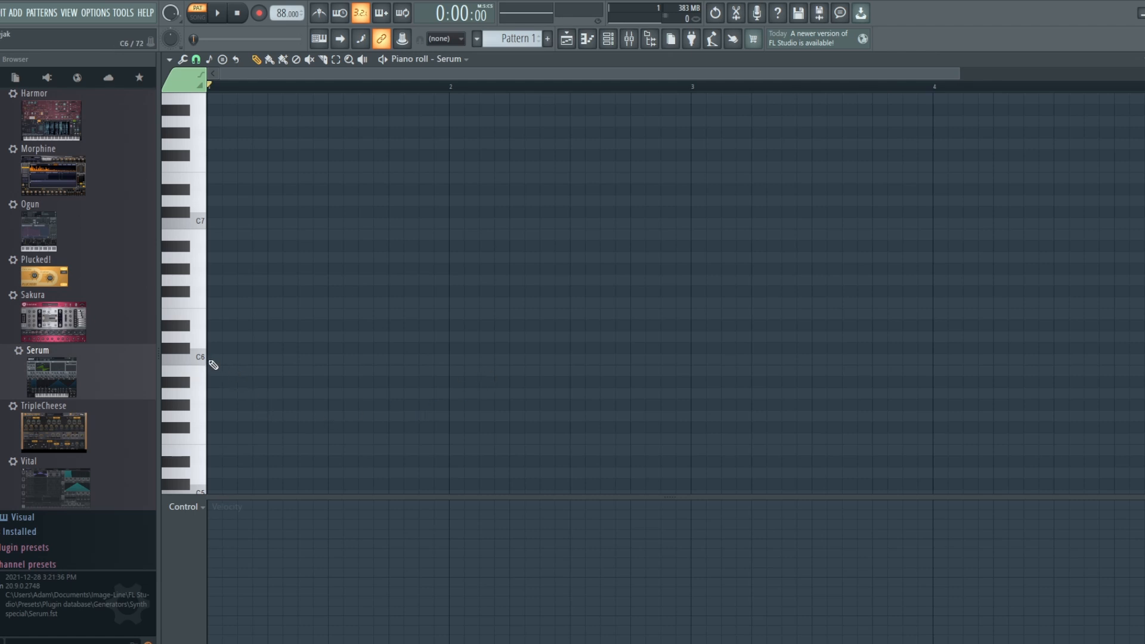
- Draw a one-bar A minor chord in bar 1 with the notes A5, C6 and E6
left_click(212, 360)
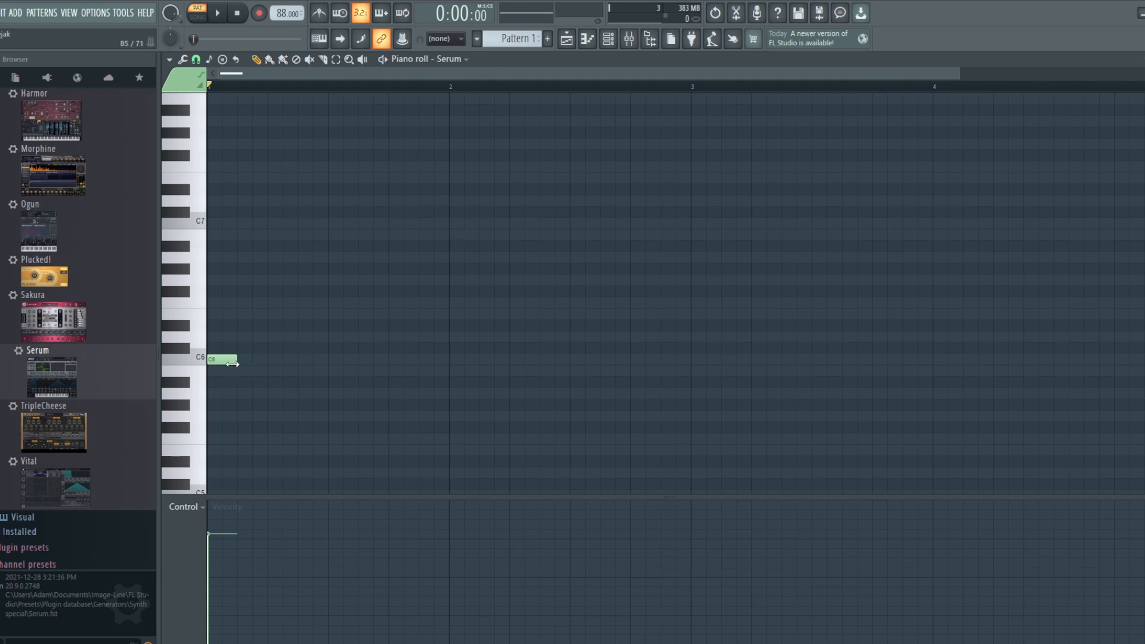
left_click_drag(237, 359, 449, 358)
left_click_drag(322, 360, 321, 388)
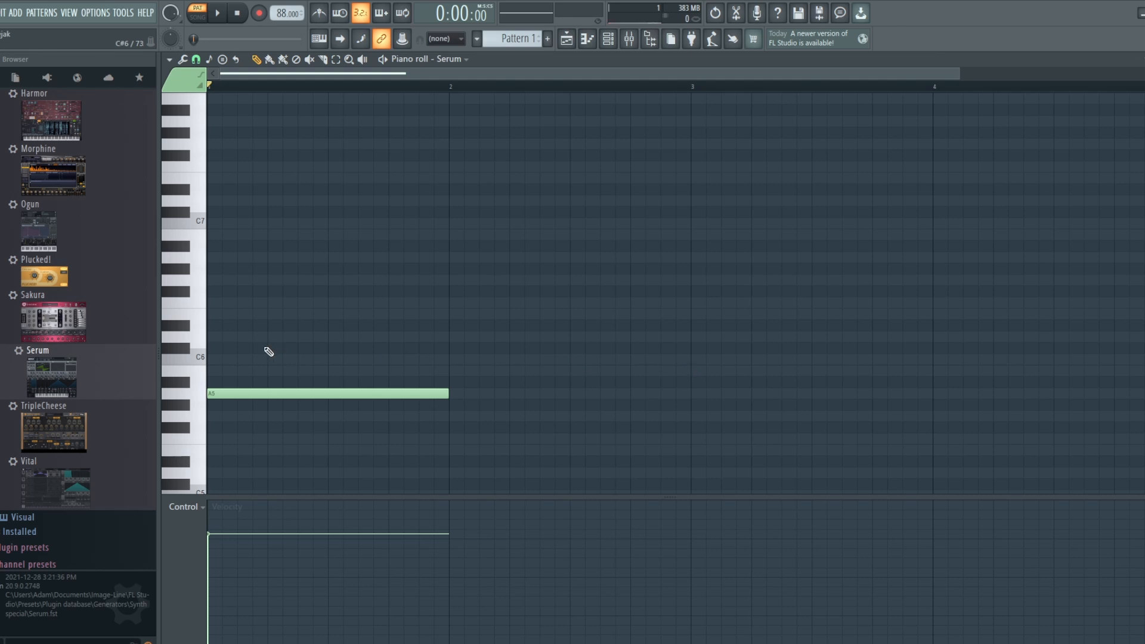
left_click(210, 360)
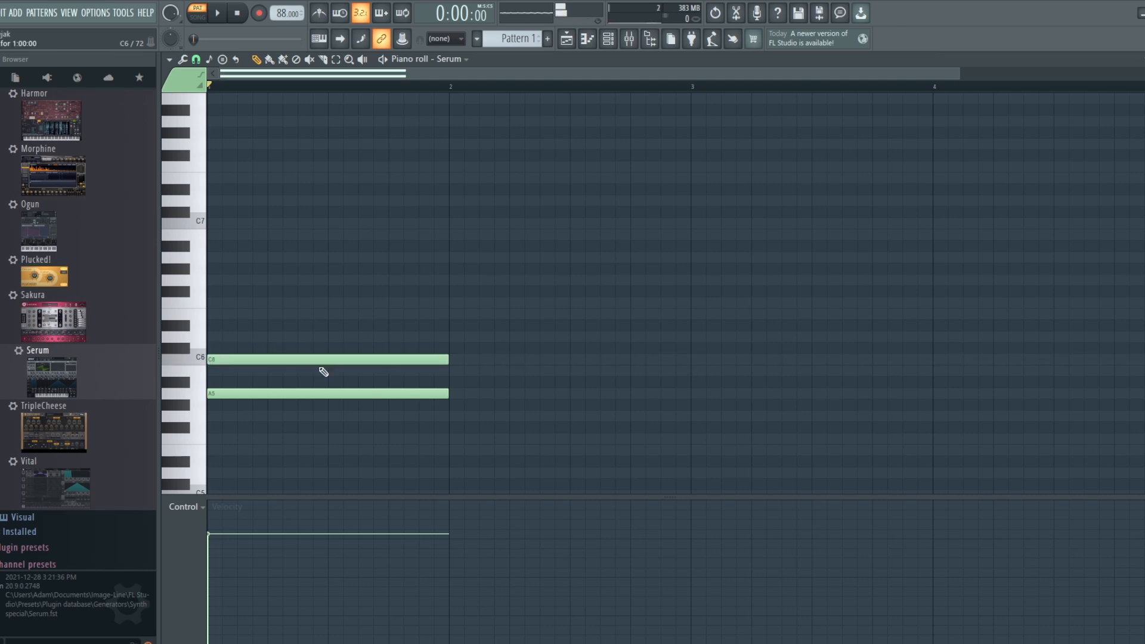
left_click(211, 314)
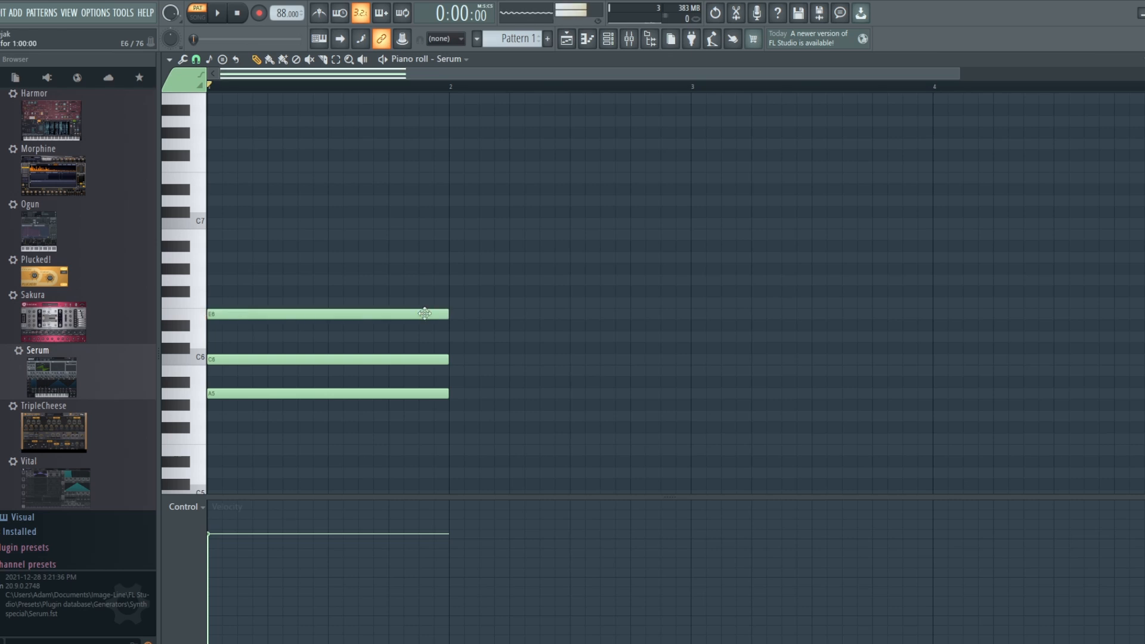
- Transpose the whole bar 1 chord down one octave and play it back
left_click_drag(439, 420, 301, 238)
key("ctrl+Down")
scroll(302, 227, "down", 3)
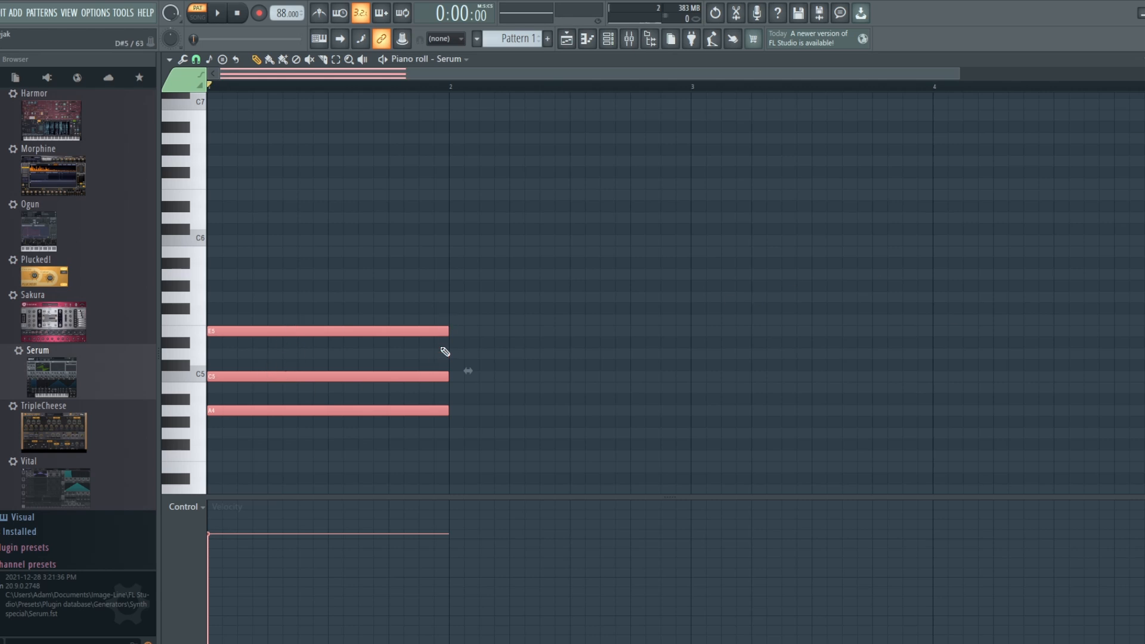
key("space")
key("space")
key("space")
key("space")
left_click(401, 394, "ctrl")
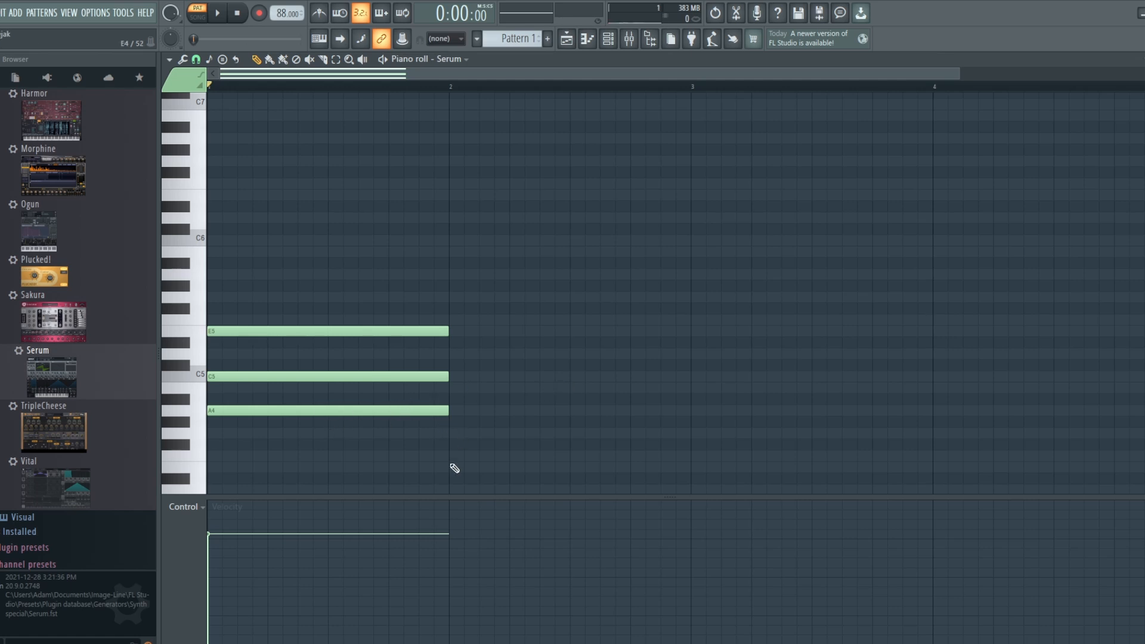
- Add a one-bar F major chord in bar 2 with the notes F4, A4 and C5
left_click(457, 456)
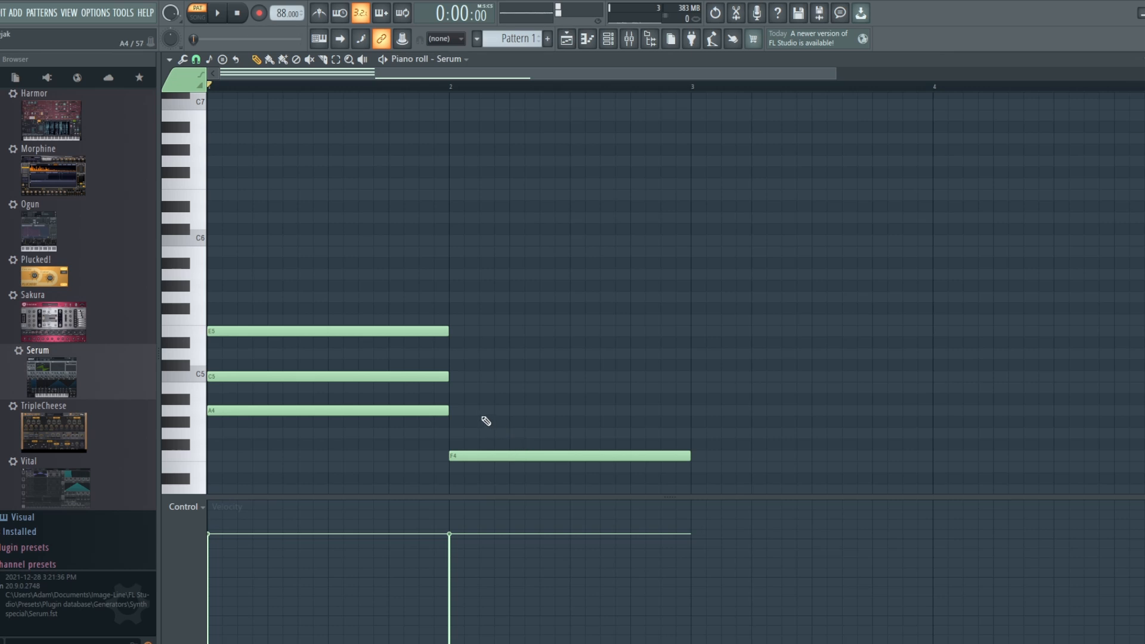
left_click(456, 377)
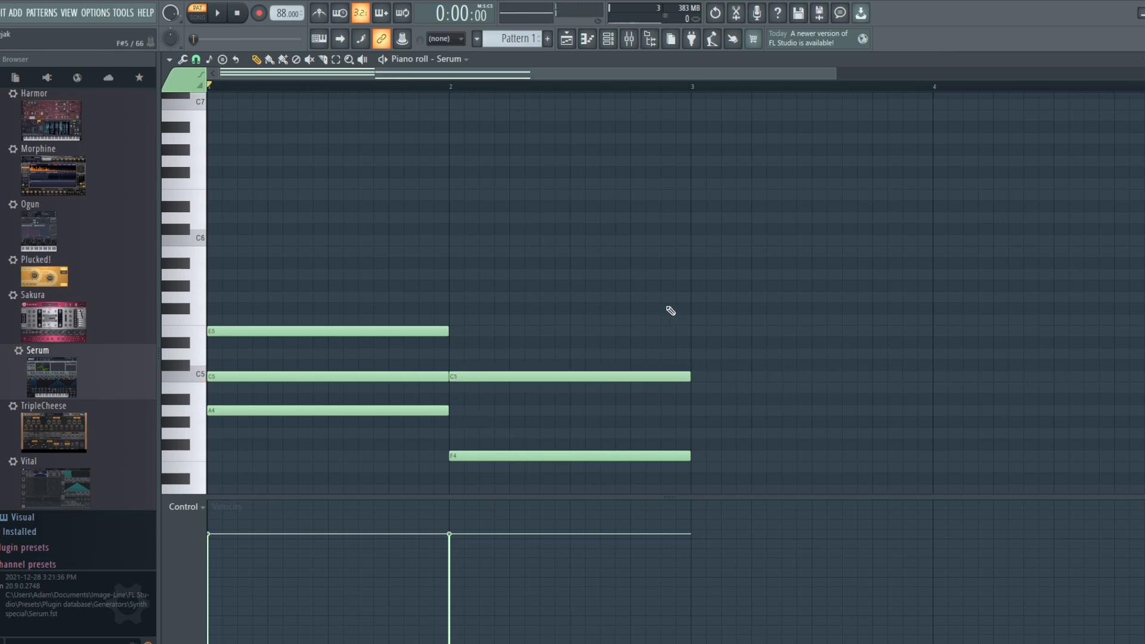
key("space")
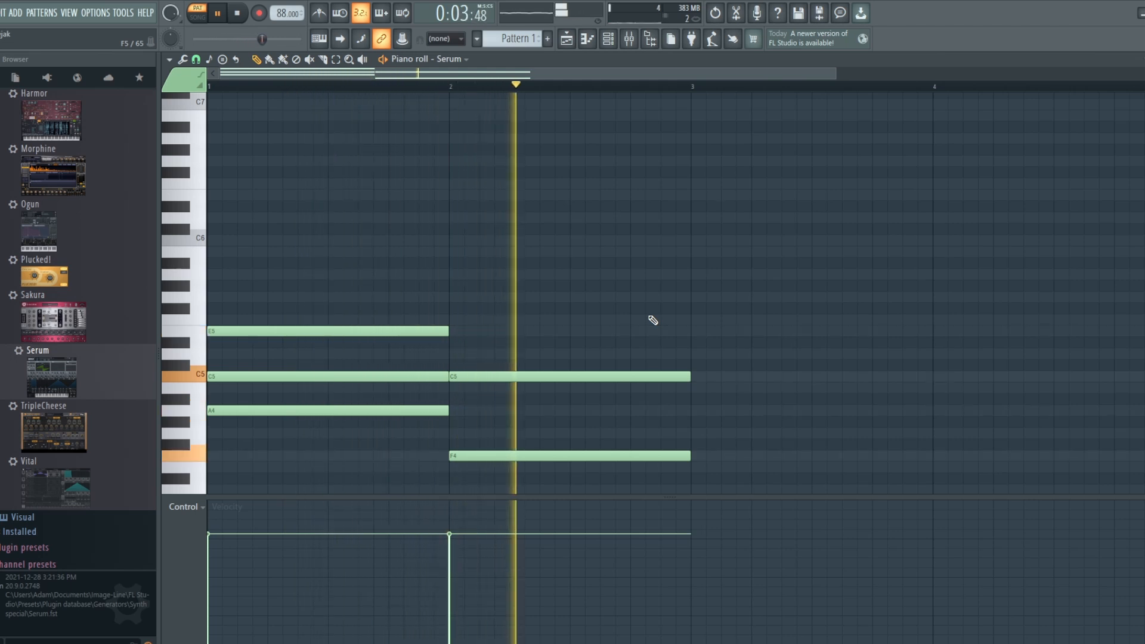
key("space")
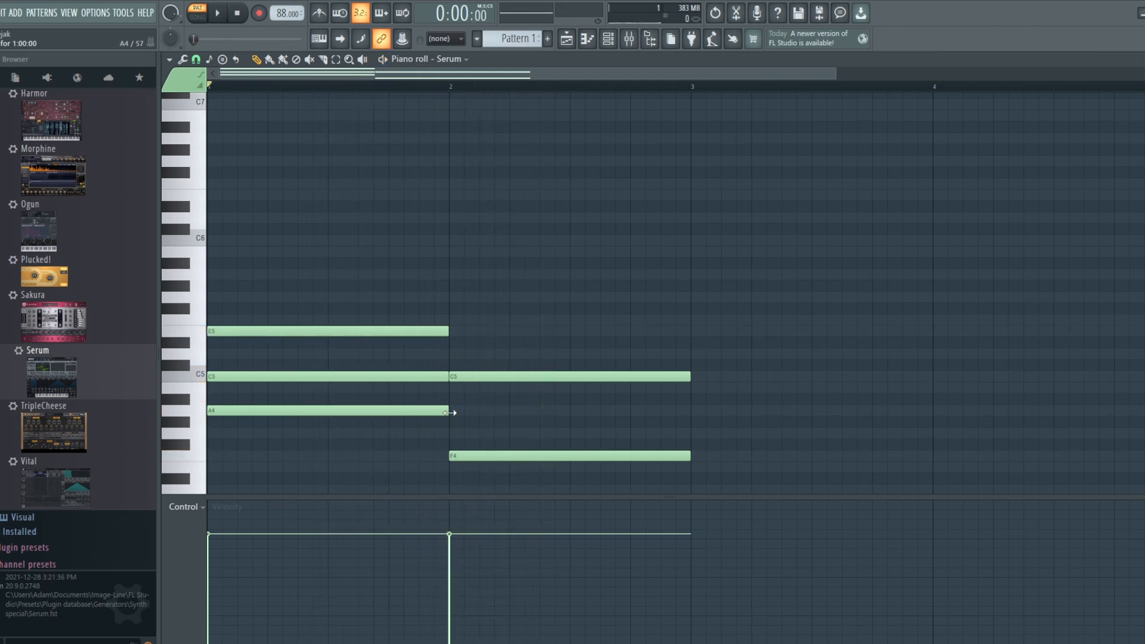
left_click(455, 412)
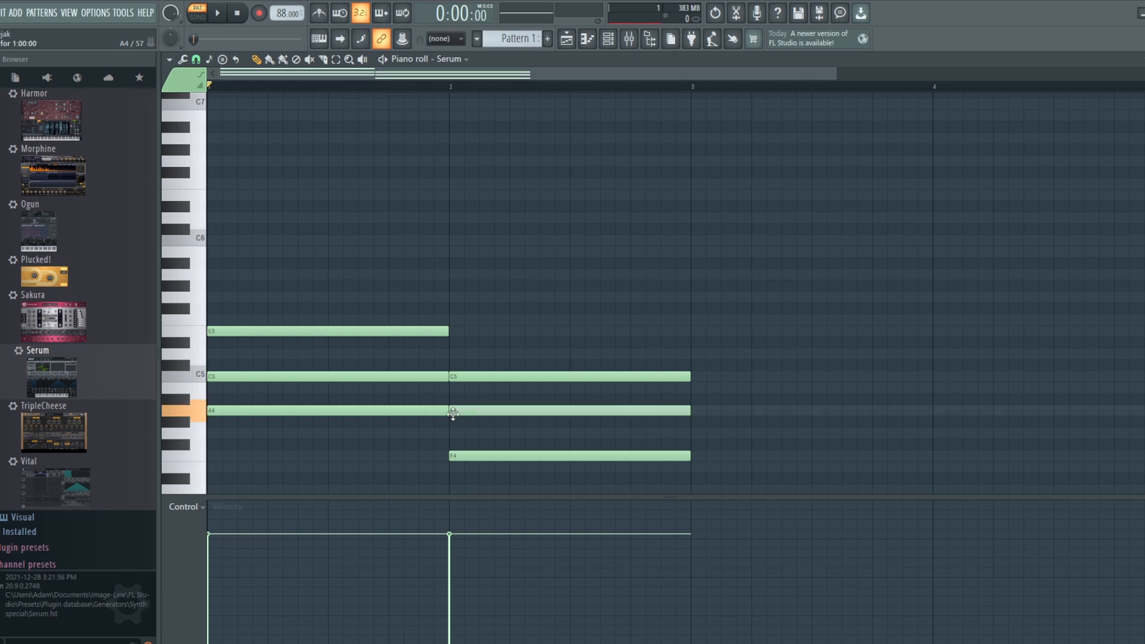
- Add a one-bar G major chord in bar 3 with G4, B4 and D5, and play the progression
scroll(892, 262, "down", 3)
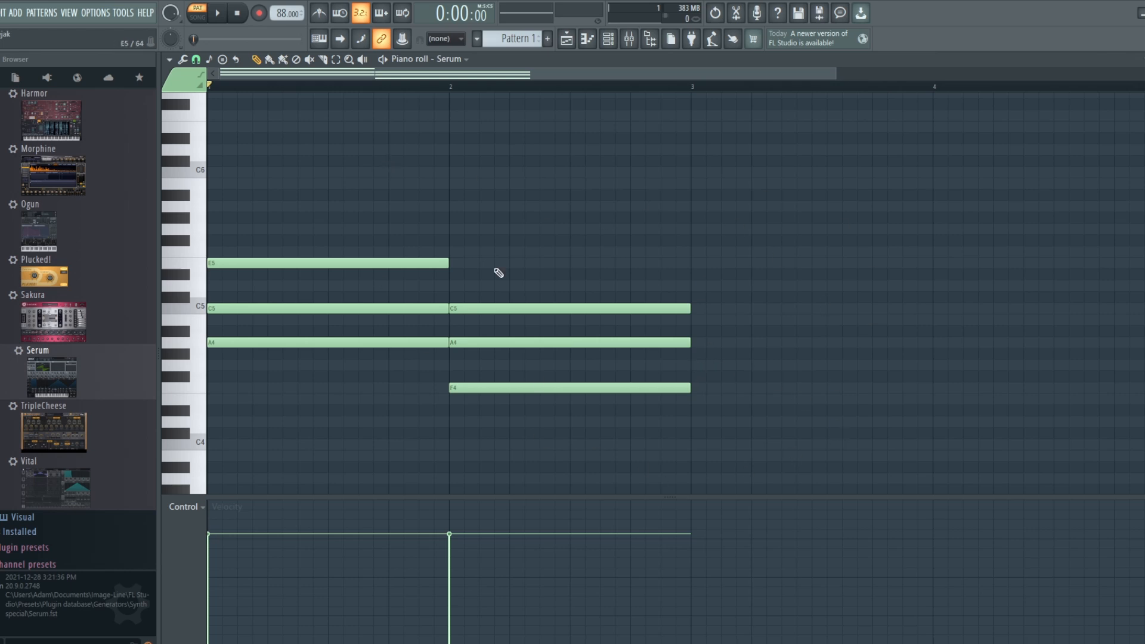
left_click(700, 365)
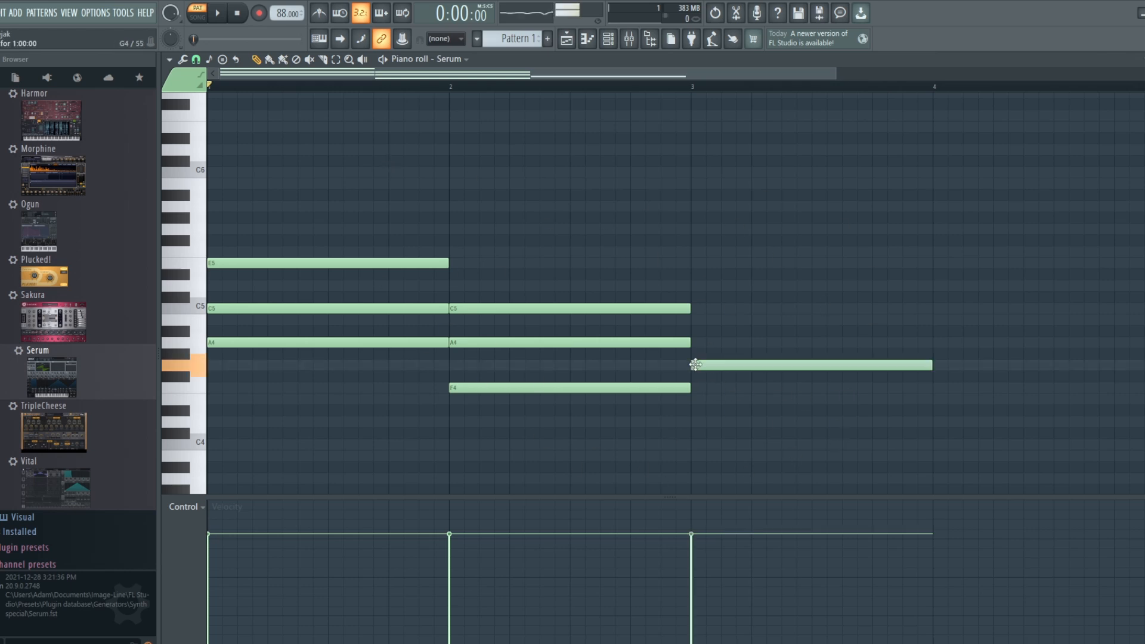
left_click(697, 321)
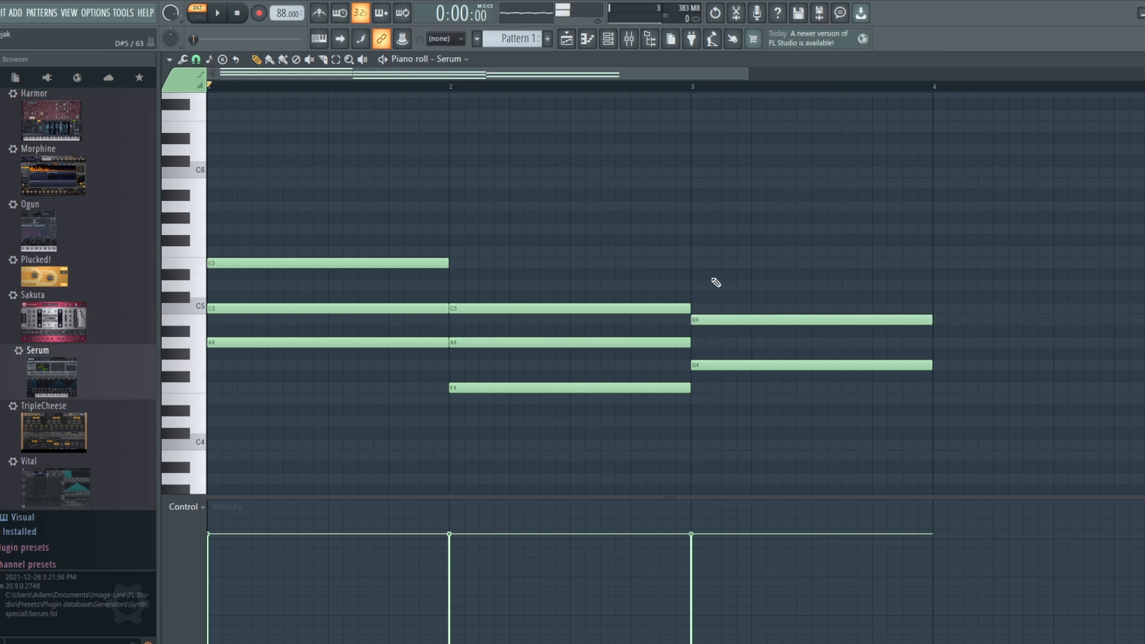
left_click(694, 288)
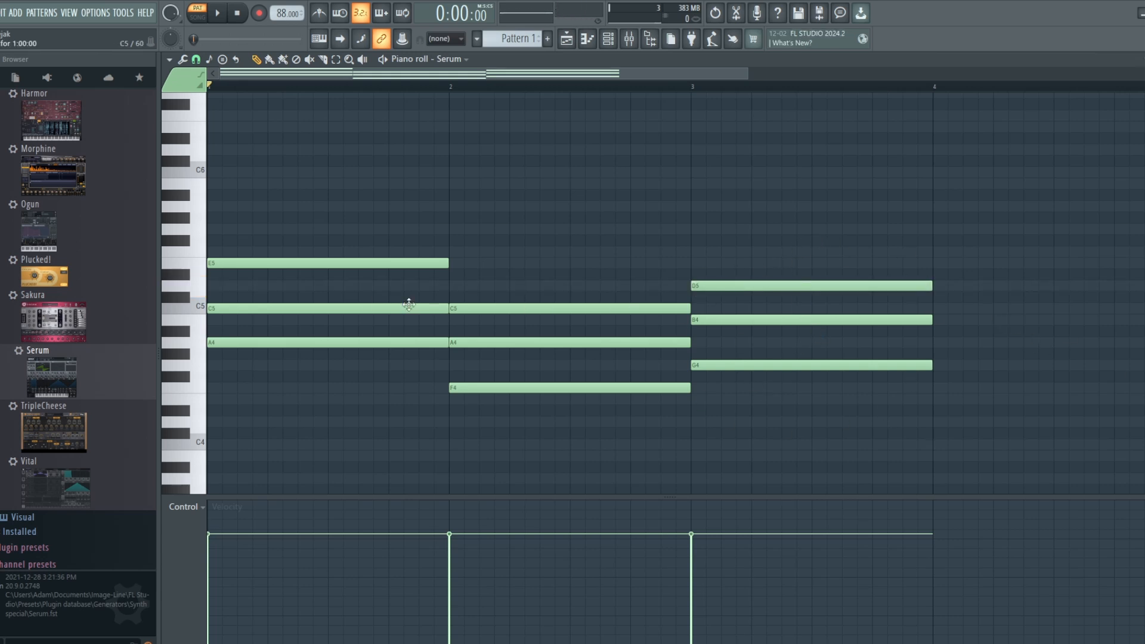
key("space")
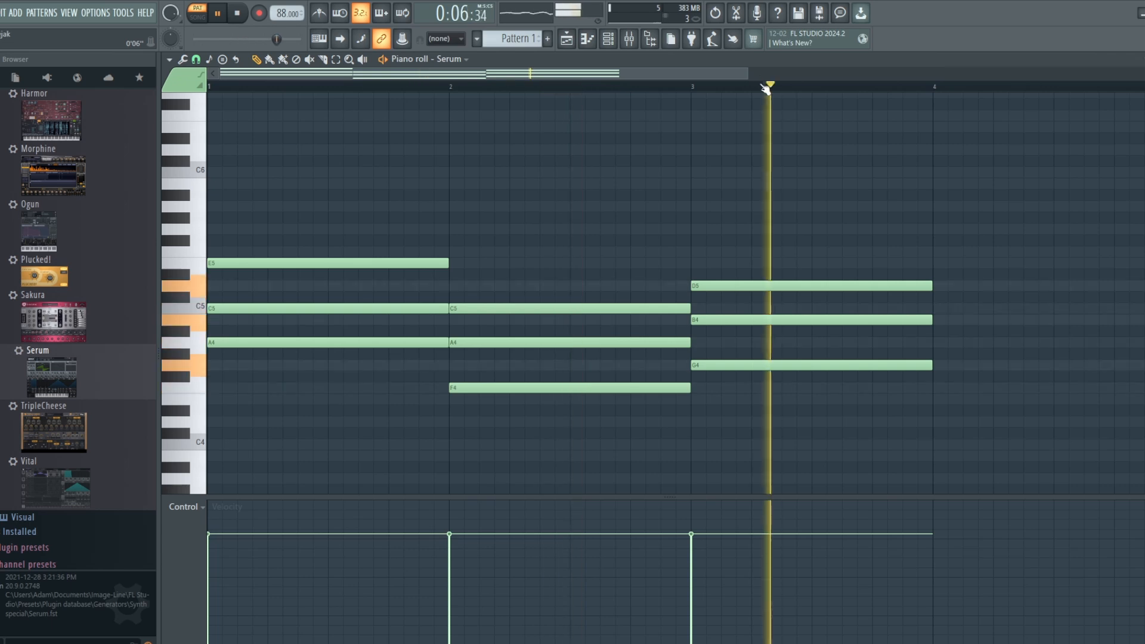
key("space")
- Add a one-bar D minor chord in bar 4 with D4, F4 and A4, and play the progression from late in bar 1
left_click(933, 419)
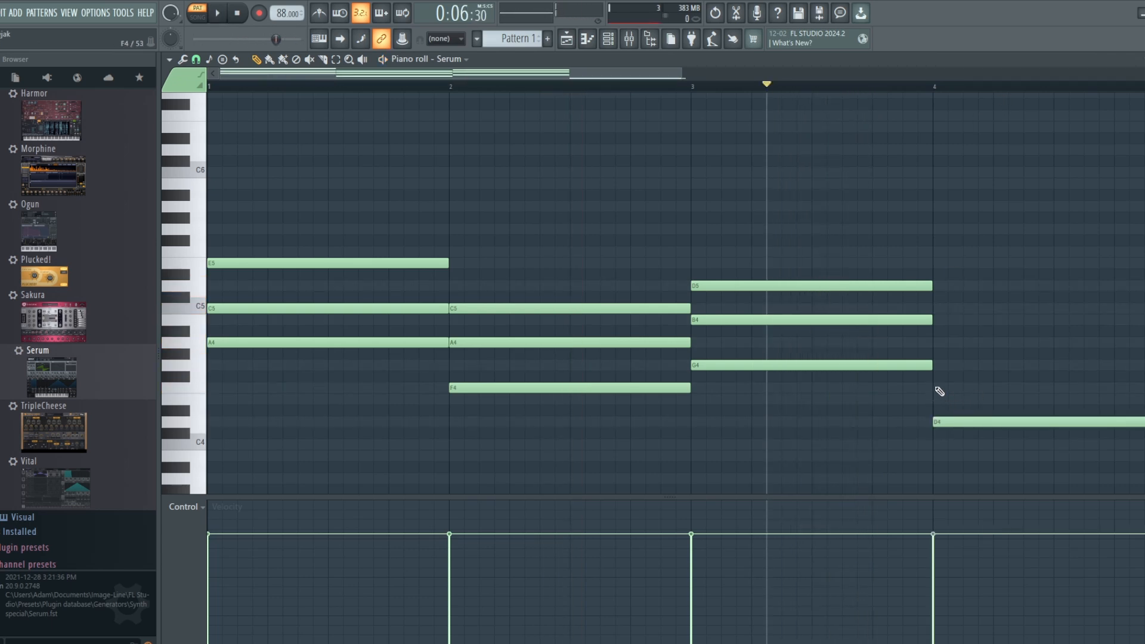
left_click(938, 388)
left_click(940, 343)
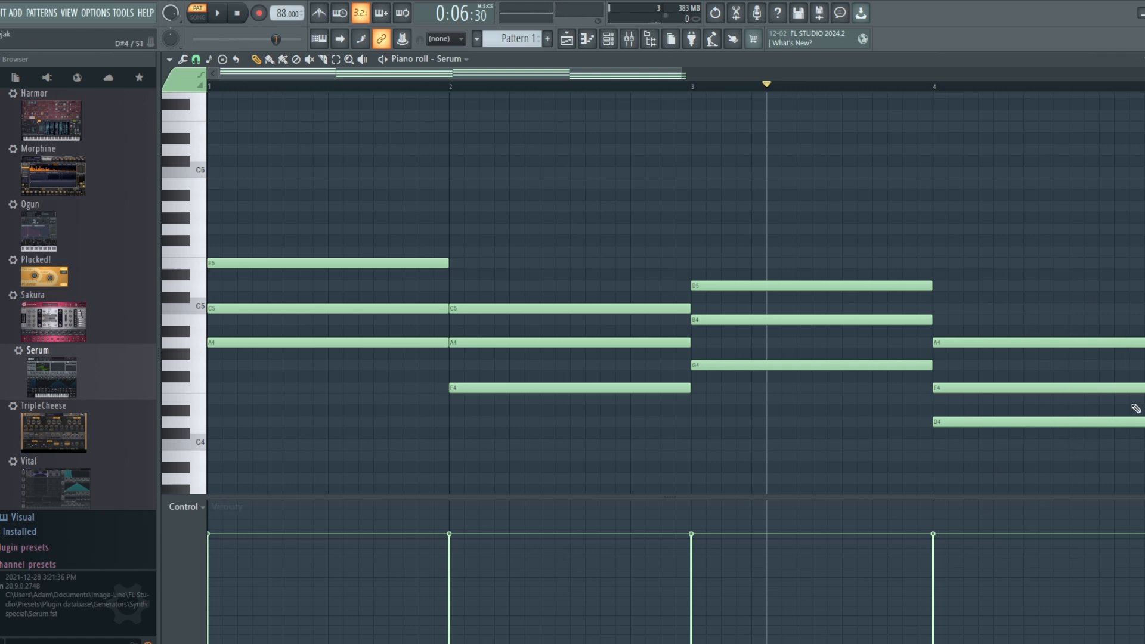
left_click(393, 88)
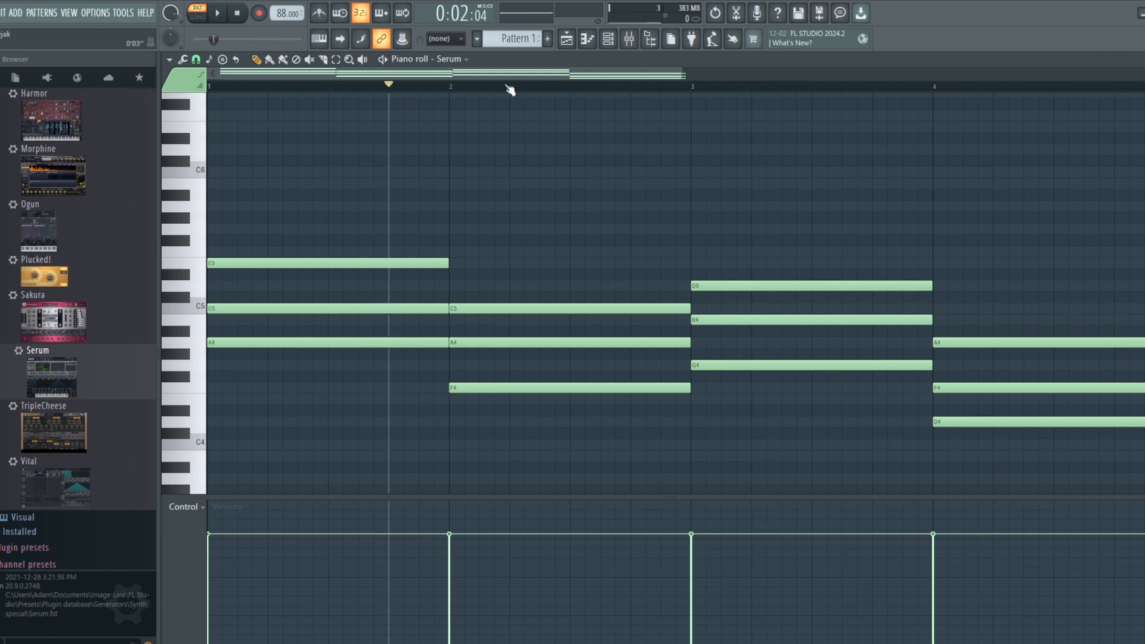
key("space")
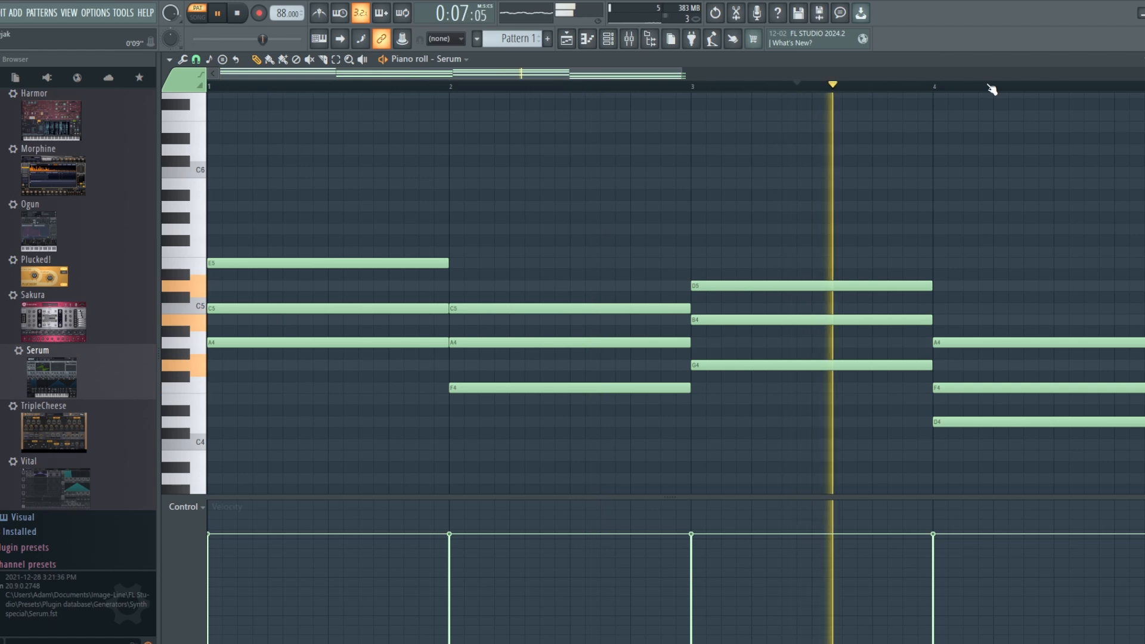
key("space")
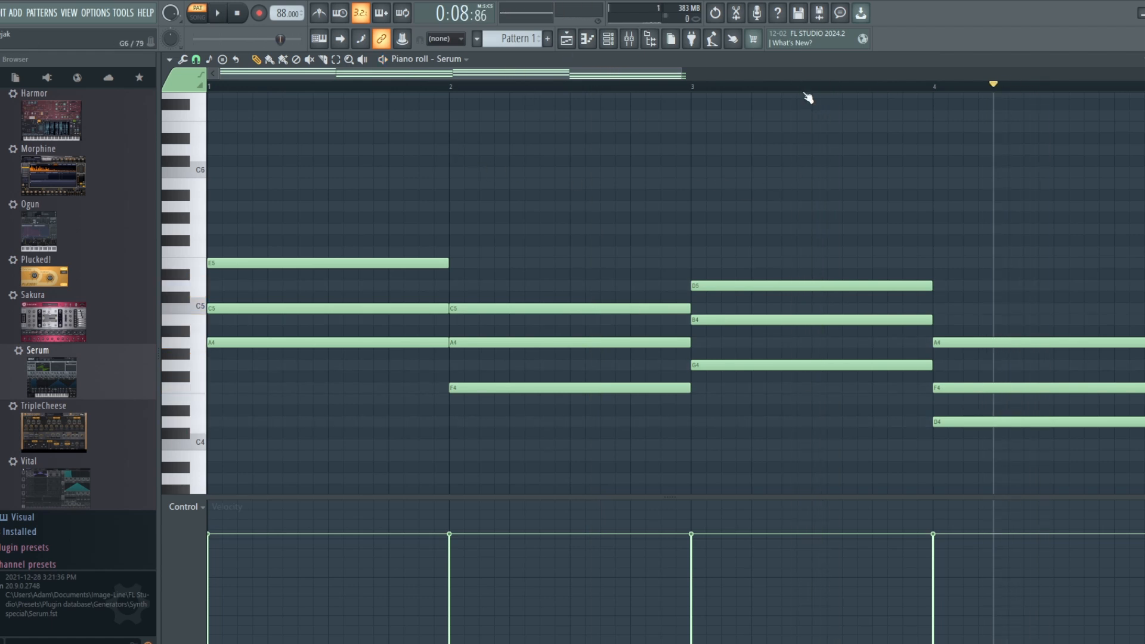
- Add a one-bar G5 note on top of the bar 1 chord to make it a seventh chord, and play it
left_click_drag(681, 71, 703, 71)
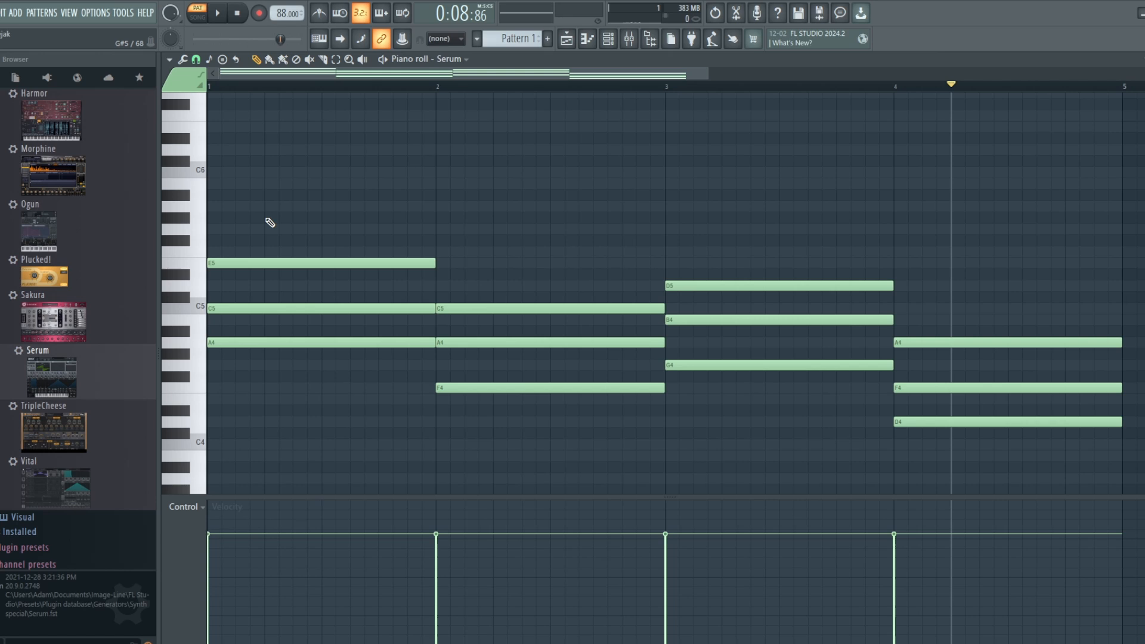
left_click(213, 230)
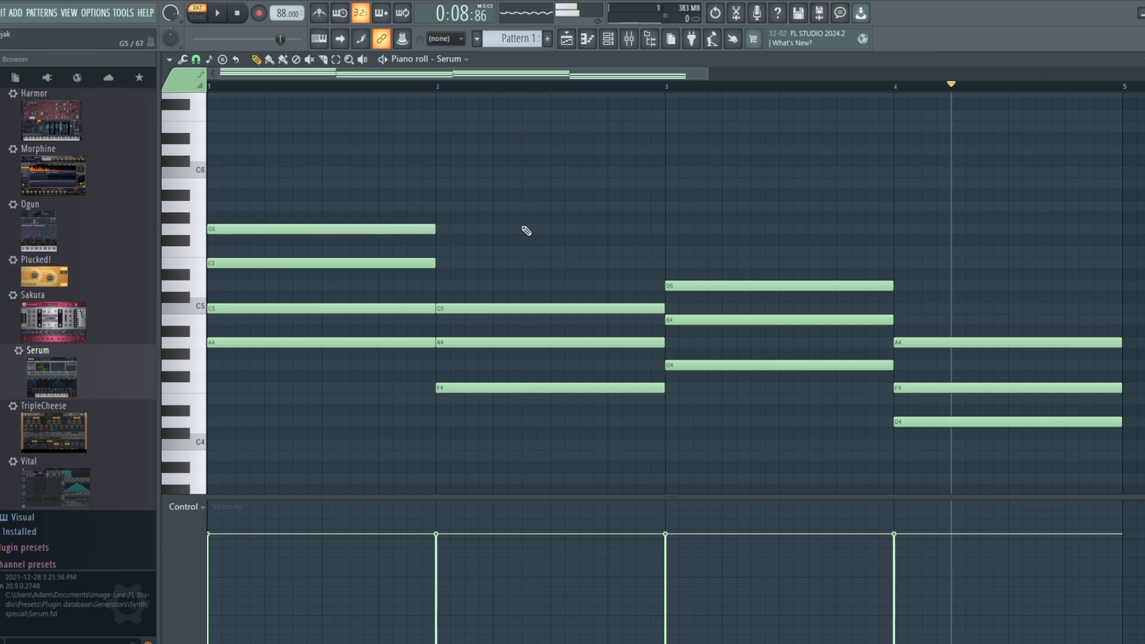
key("space")
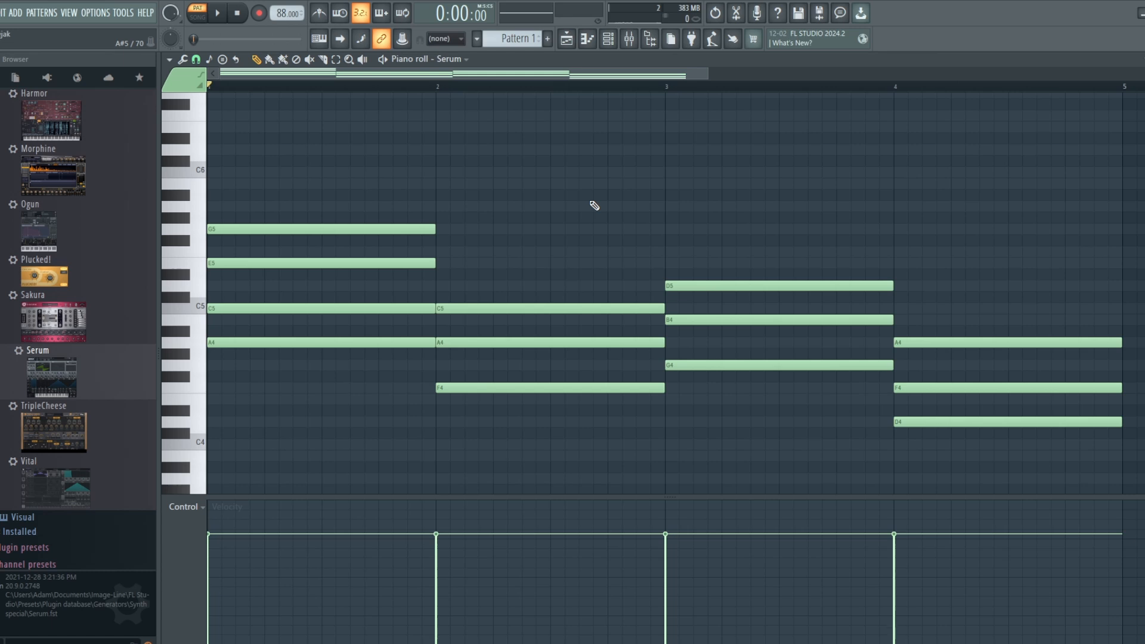
key("space")
key("space")
- Turn off Mono voicing in the Serum channel and return to the piano roll
left_click(629, 38)
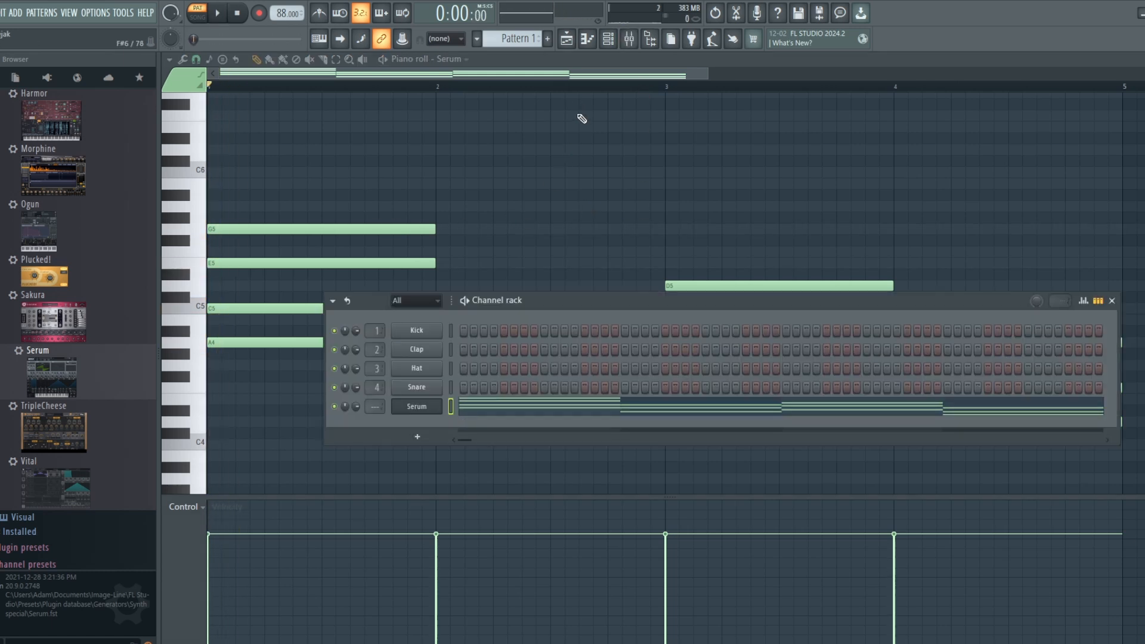
left_click(641, 74)
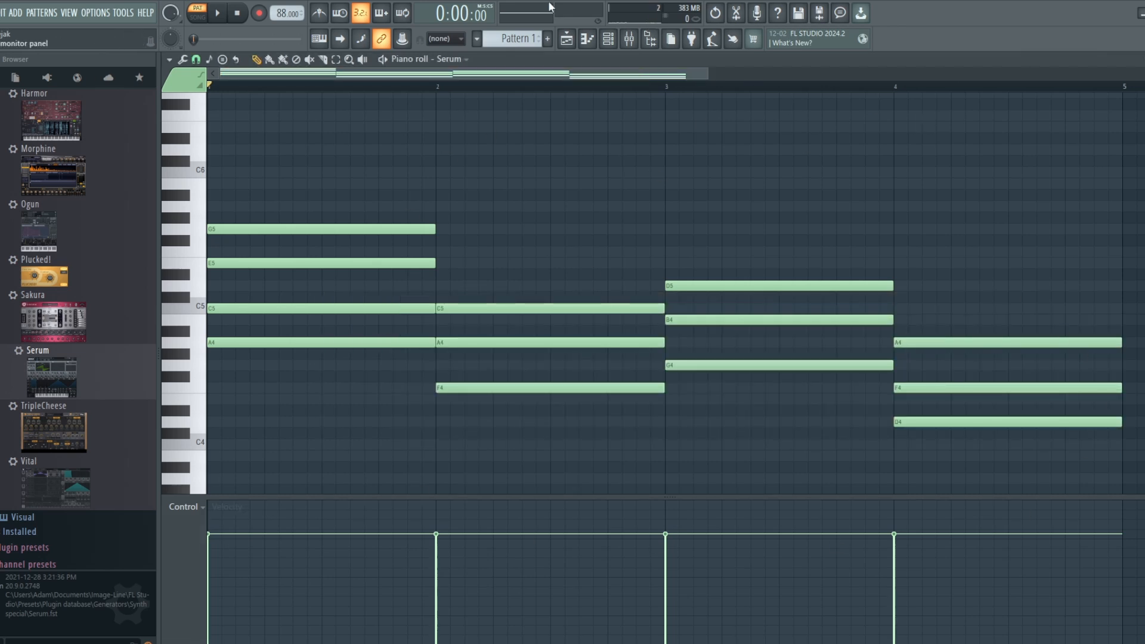
left_click(607, 47)
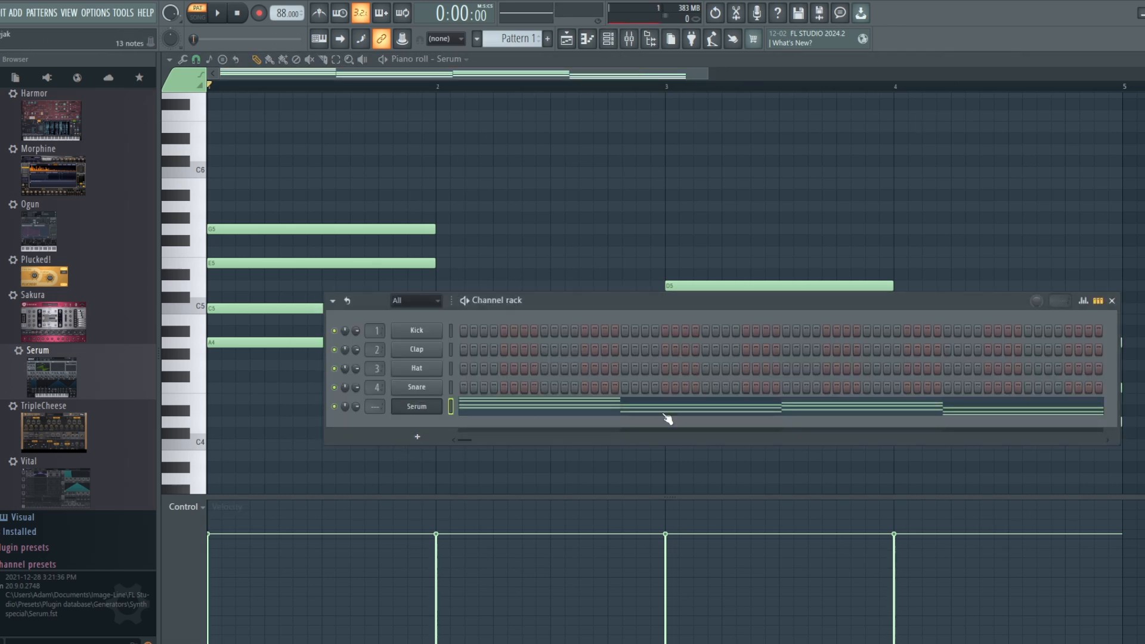
left_click(427, 409)
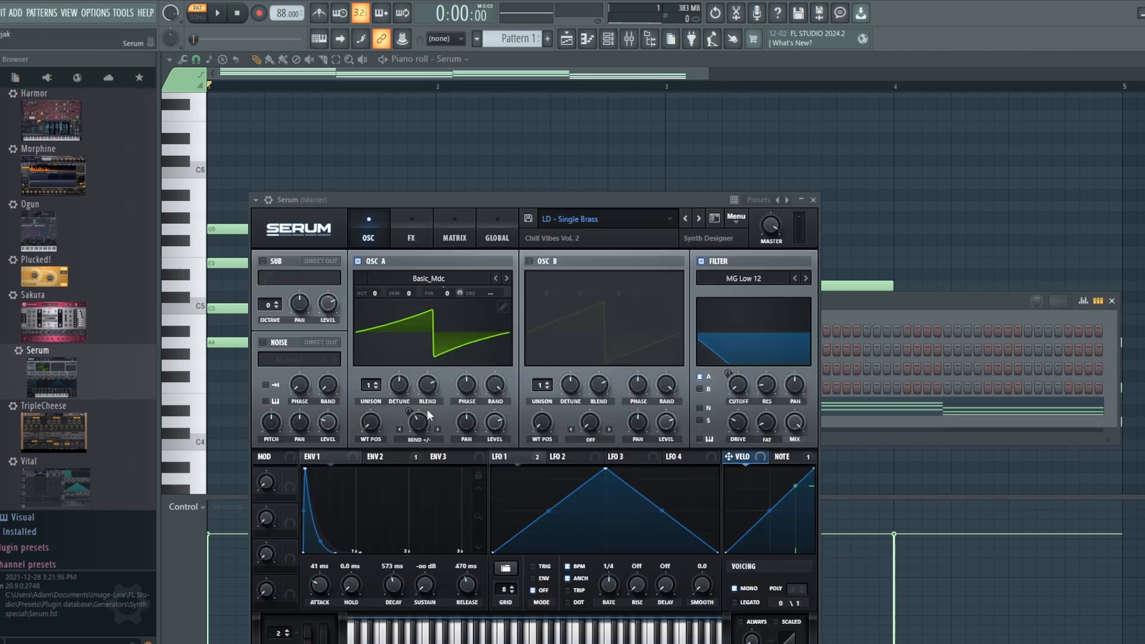
left_click(735, 588)
left_click(672, 78)
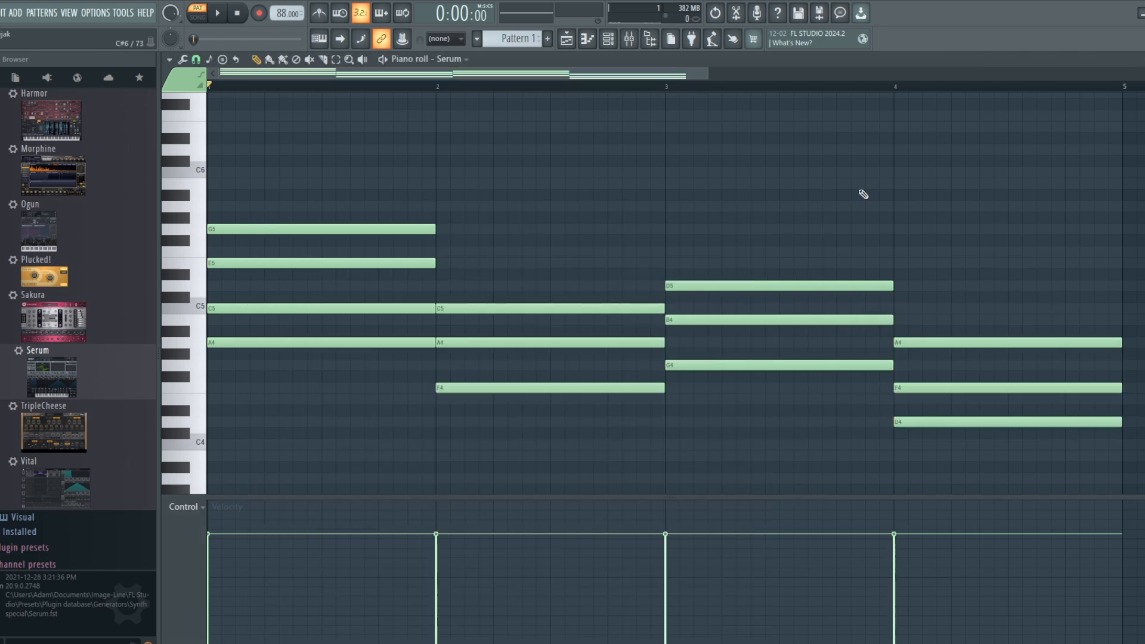
- Play the bar 1 seventh chord several times from the start of the pattern
key("space")
key("space")
key("space")
key("space")
left_click(607, 42)
key("space")
key("space")
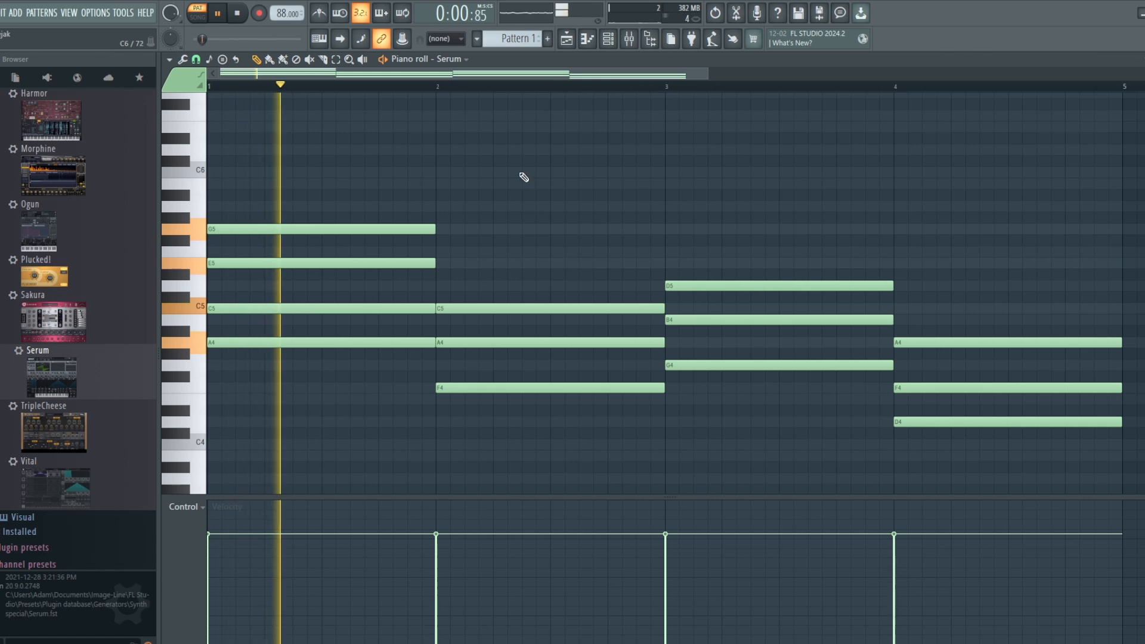
- Remove G5 from the bar 1 chord, play the plain triad for comparison, and undo the removal
right_click(398, 228)
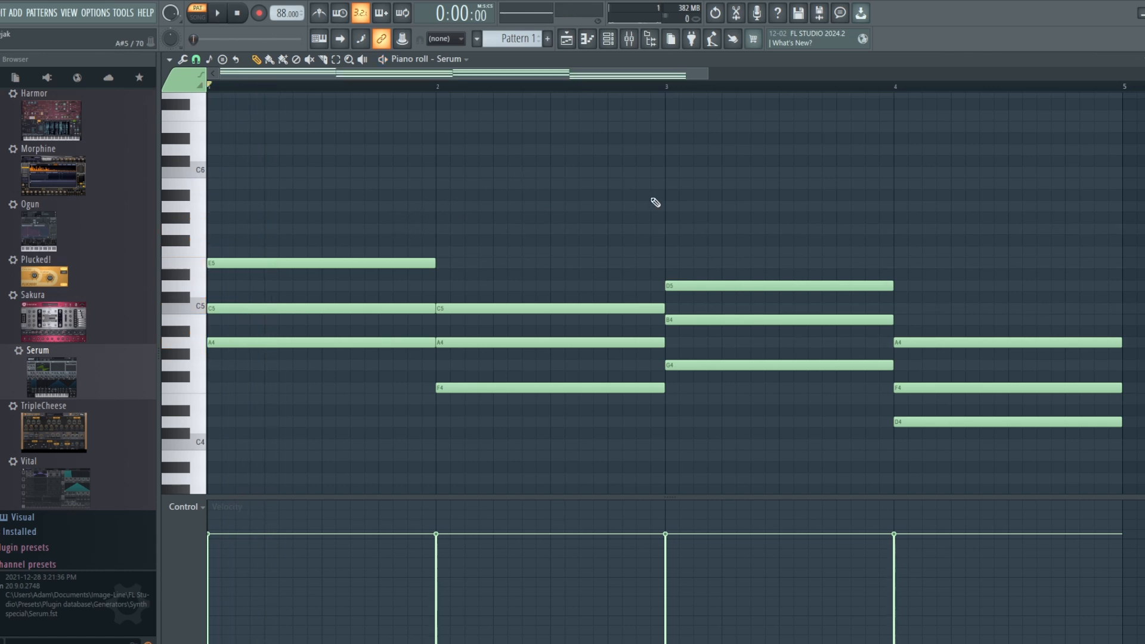
key("space")
key("space")
key("space")
key("space")
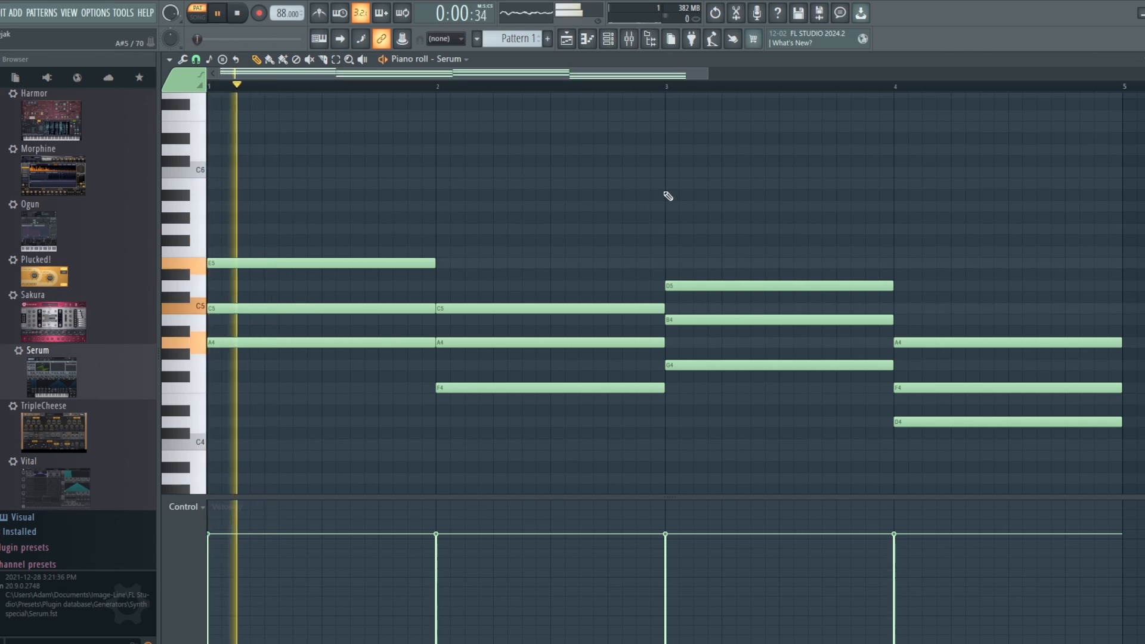
key("ctrl+z")
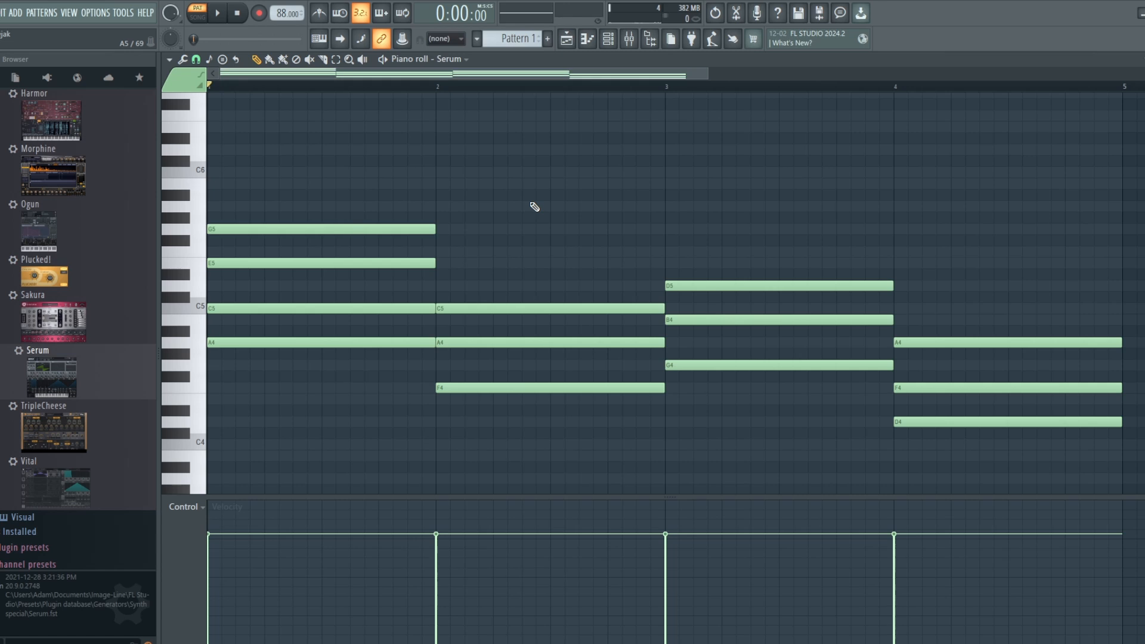
- Play the seventh chord from the start, and audition the progression from late in bar 1 and from bar 3
key("space")
key("space")
key("space")
key("space")
left_click(411, 92)
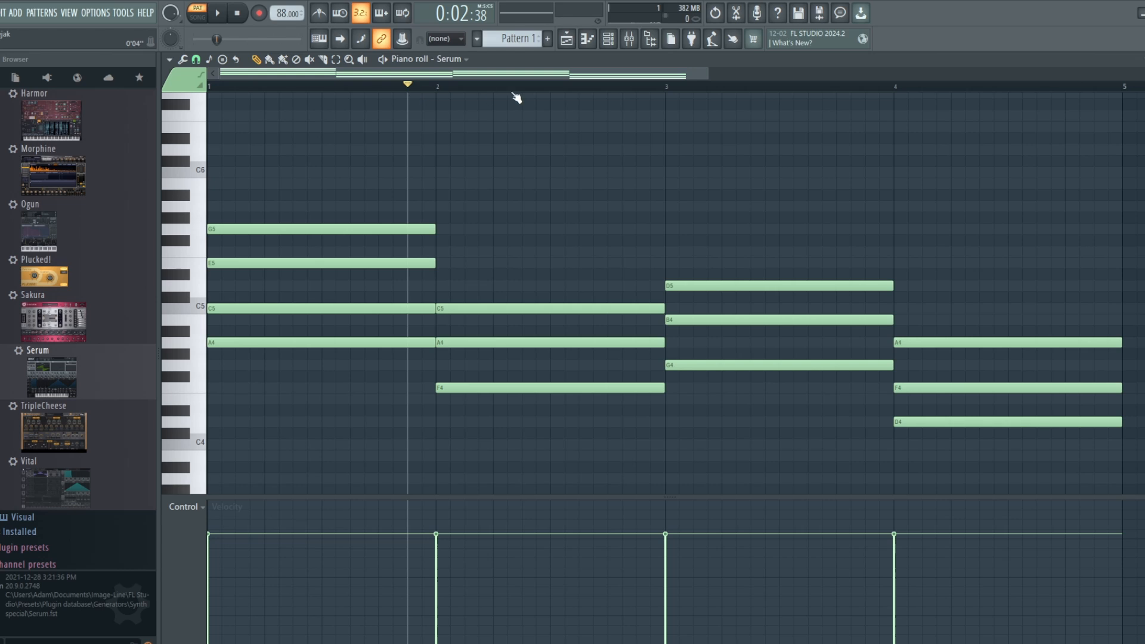
key("space")
left_click(726, 89)
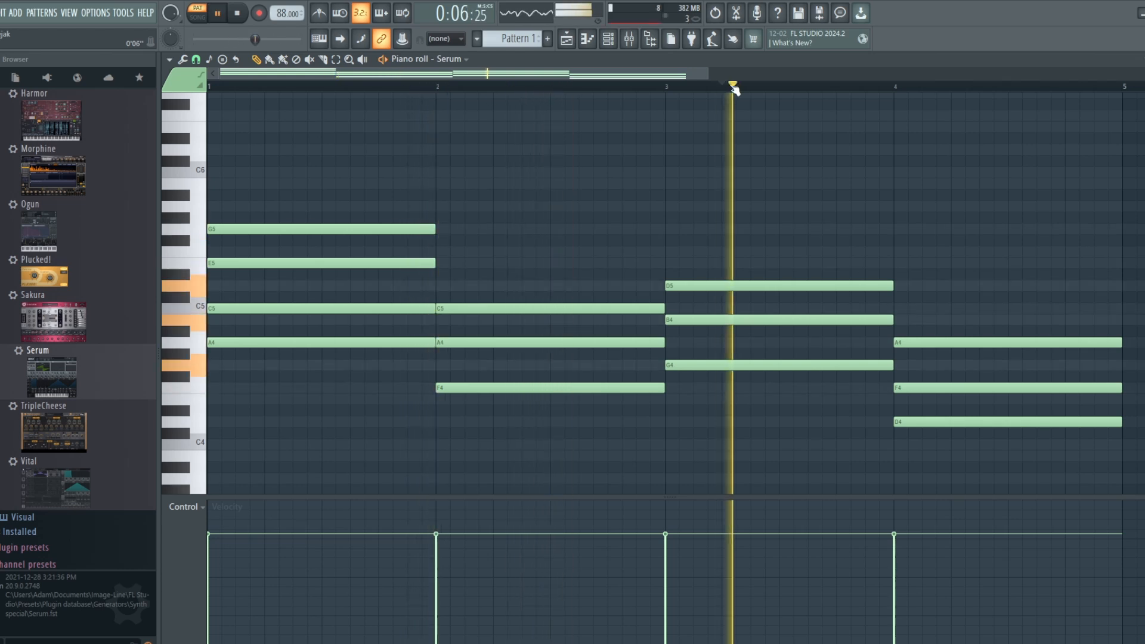
- Audition the bar 4 chord, stop playback, and return the playhead to the start of the pattern
left_click(922, 90)
key("space")
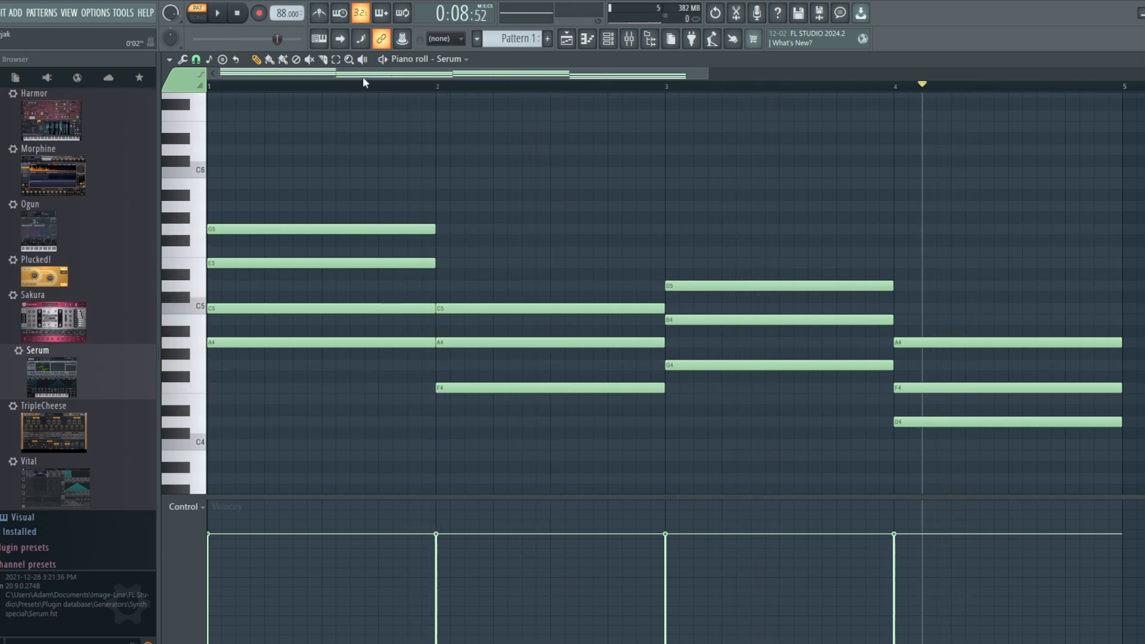
left_click(352, 87)
left_click(209, 87)
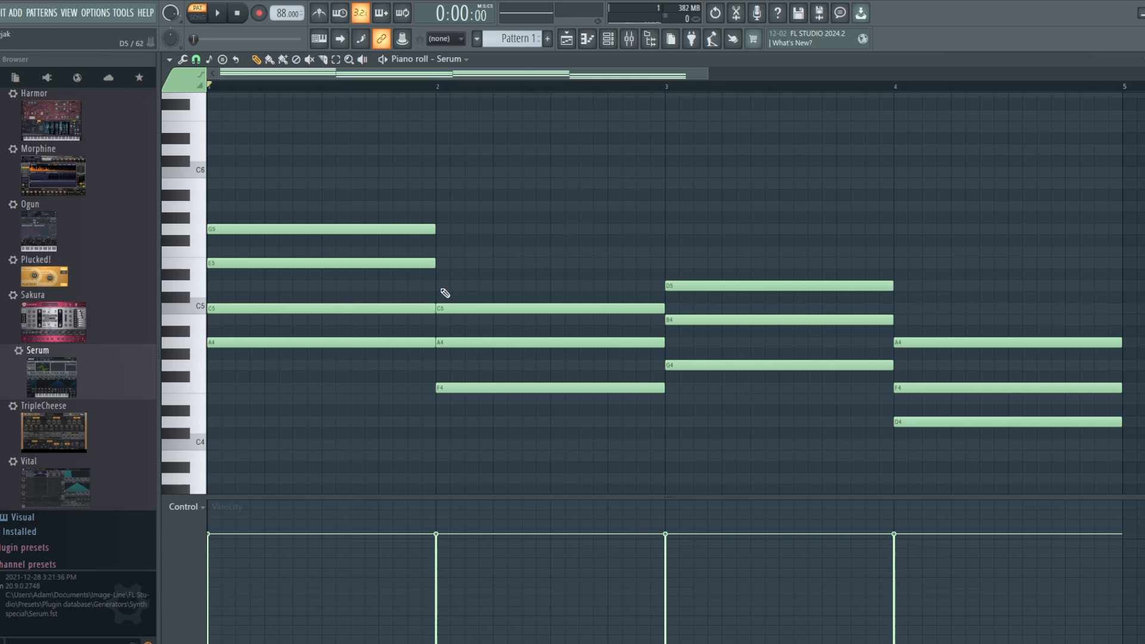
- Add seventh notes to the remaining chords: E5 in bar 2, F5 in bar 3, and C5 in bar 4
left_click(439, 290)
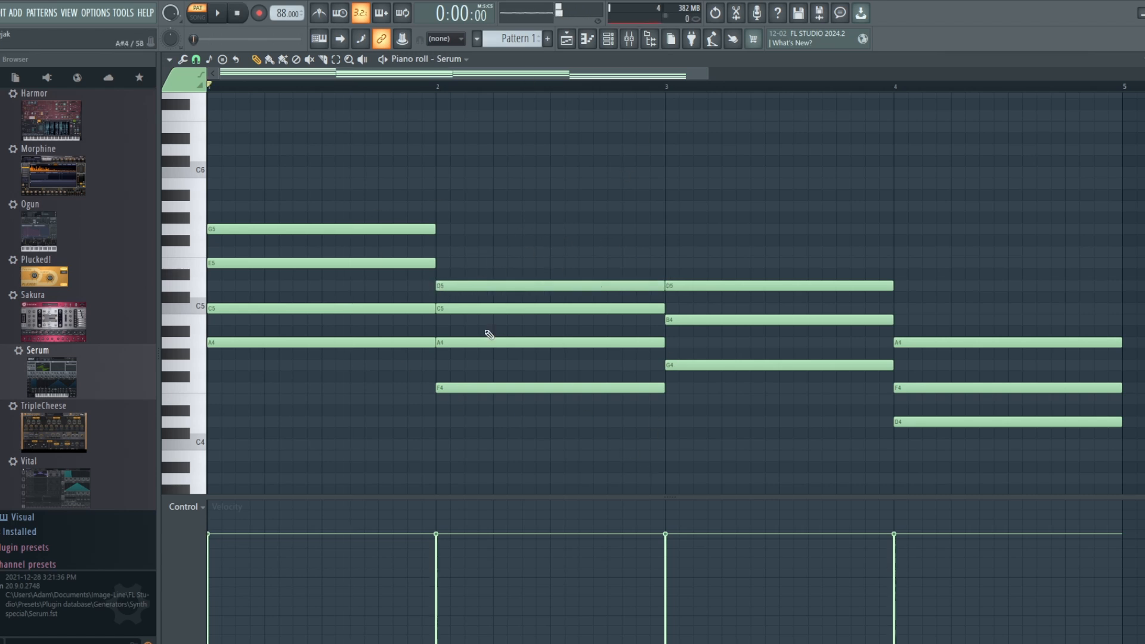
left_click_drag(489, 280, 486, 259)
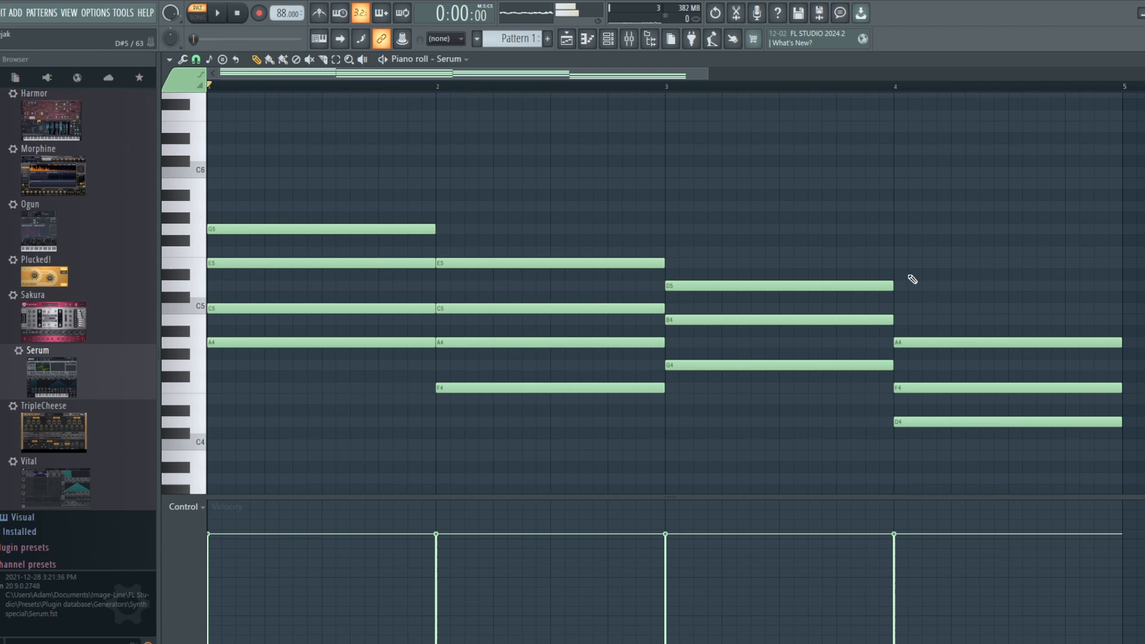
left_click(669, 234)
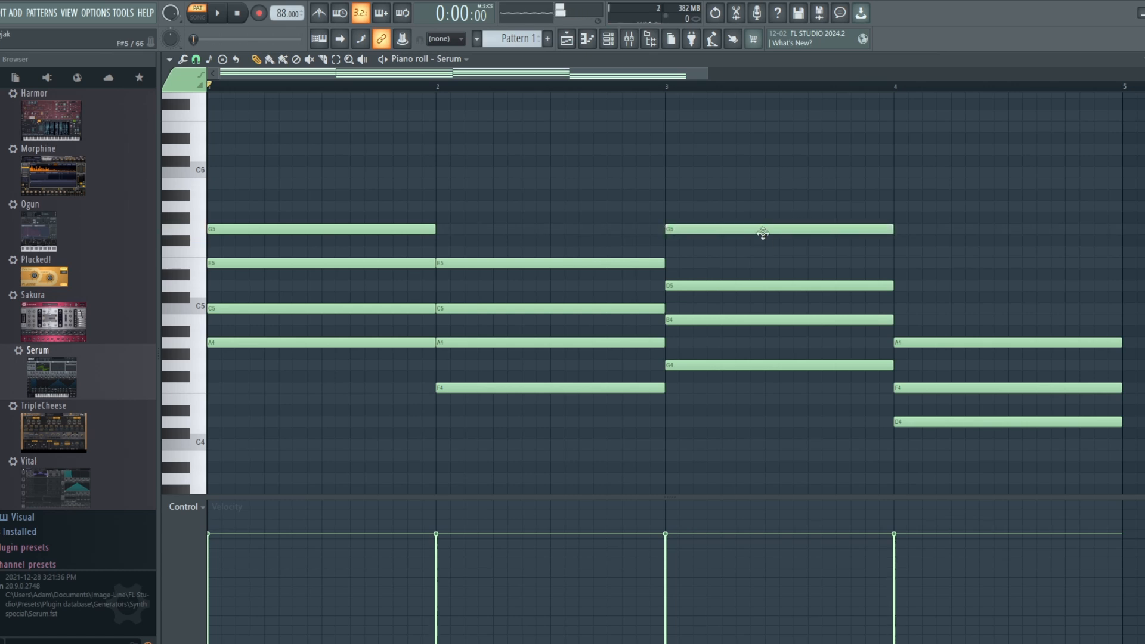
left_click_drag(759, 232, 762, 261)
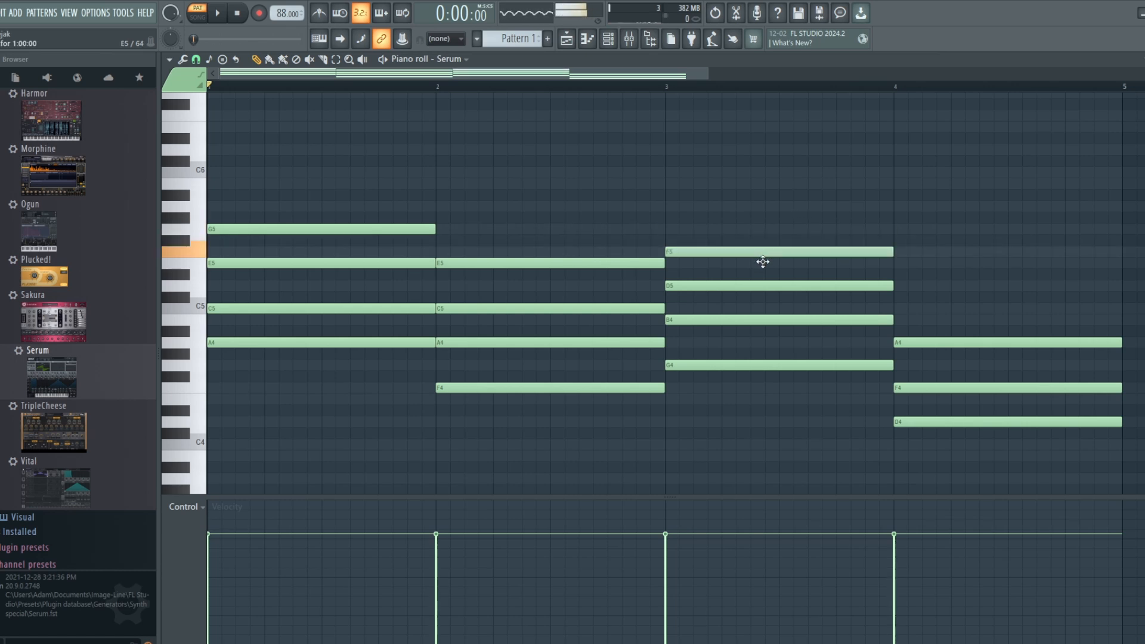
left_click(901, 310)
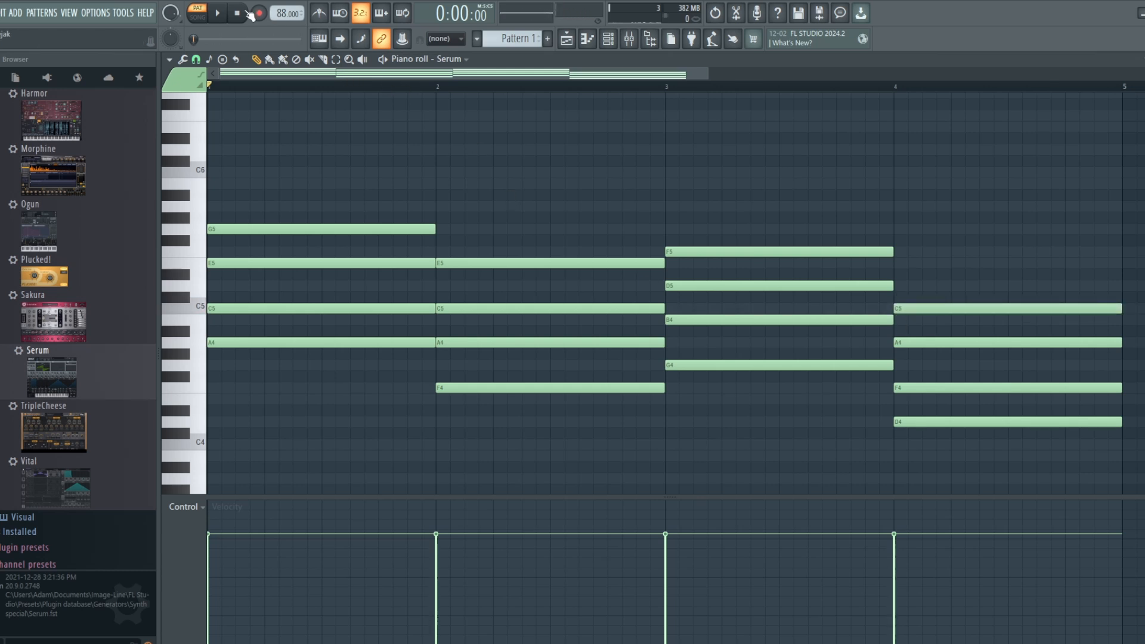
- Play the seventh-chord progression from the start, skipping ahead through bars 2, 3 and 4, and stop playback
left_click(221, 15)
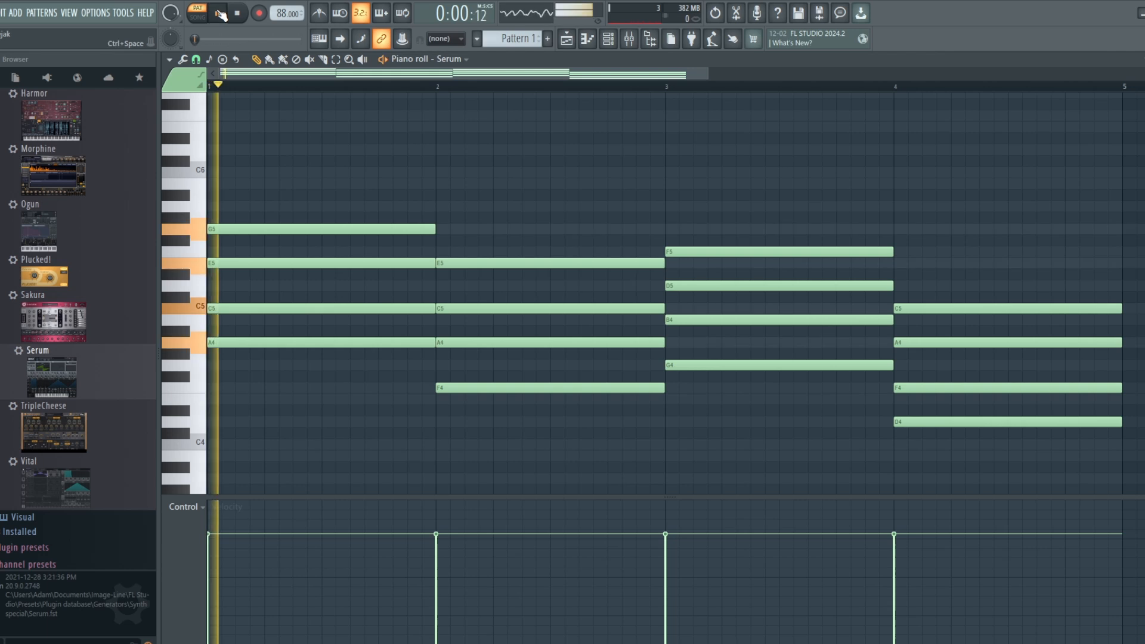
left_click(524, 88)
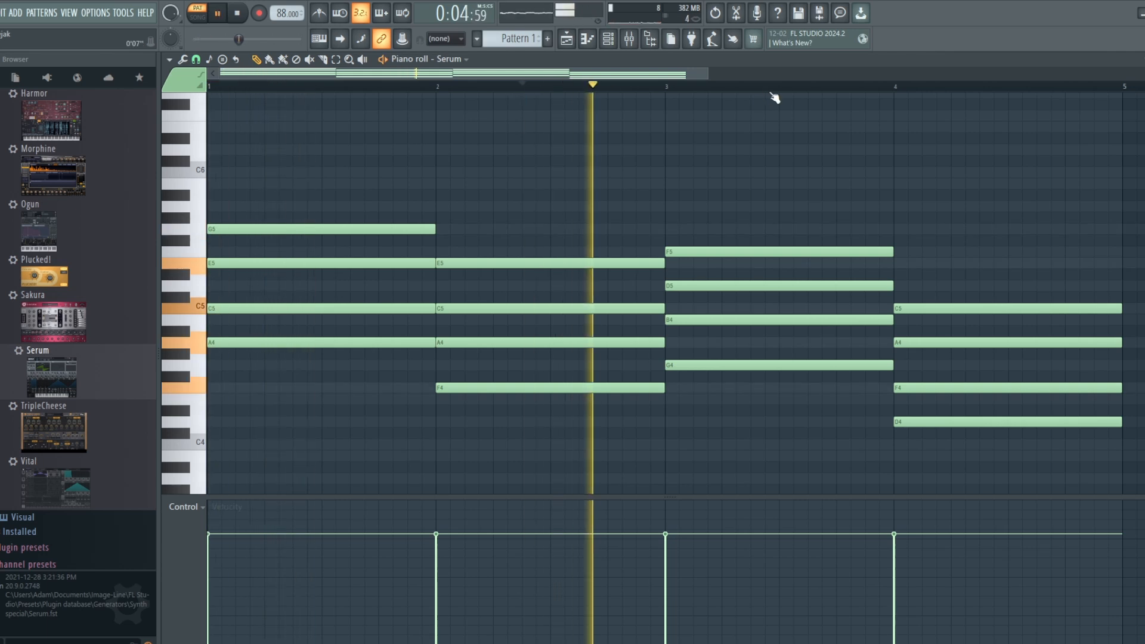
left_click(774, 90)
left_click(1016, 91)
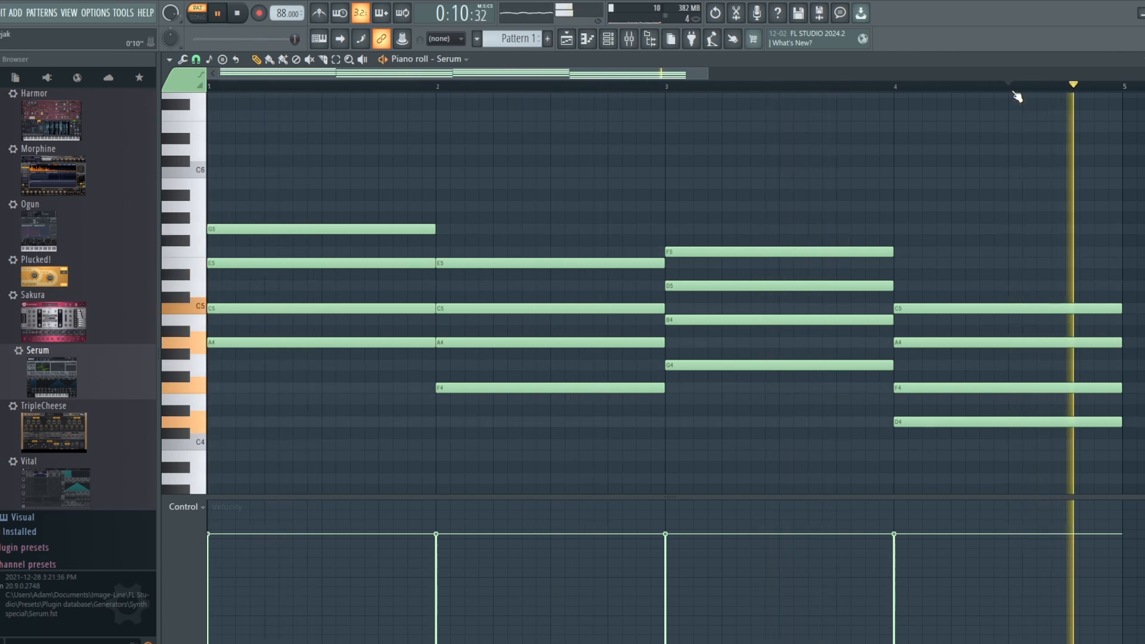
key("space")
- Remove the top seventh note from each of the four chords, leaving plain triads
right_click(975, 309)
right_click(775, 252)
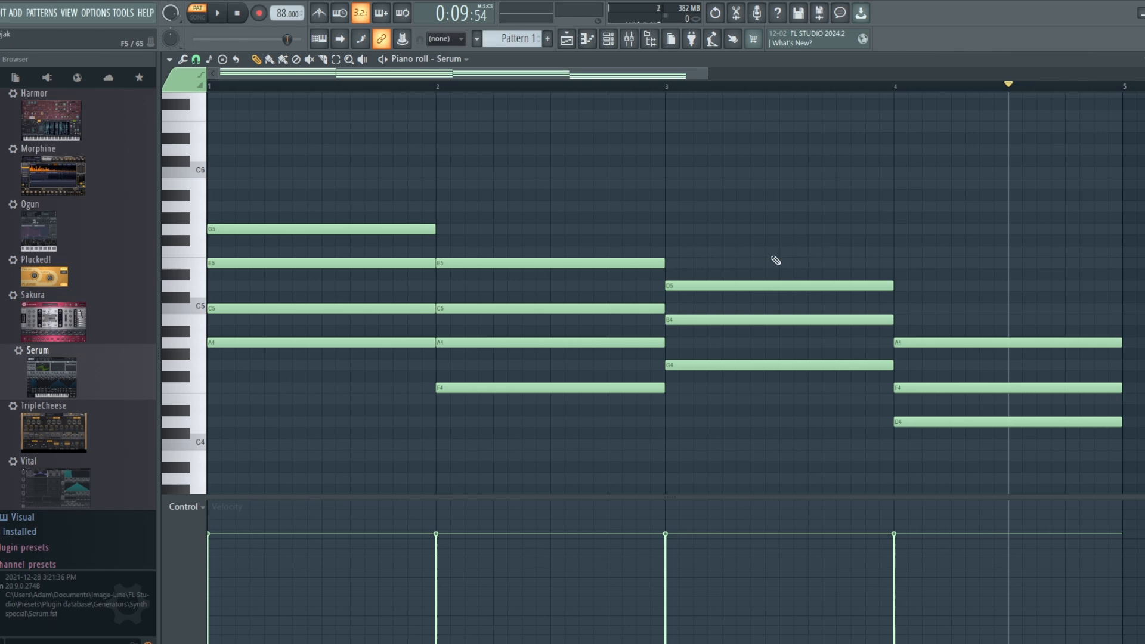
right_click(557, 263)
right_click(370, 229)
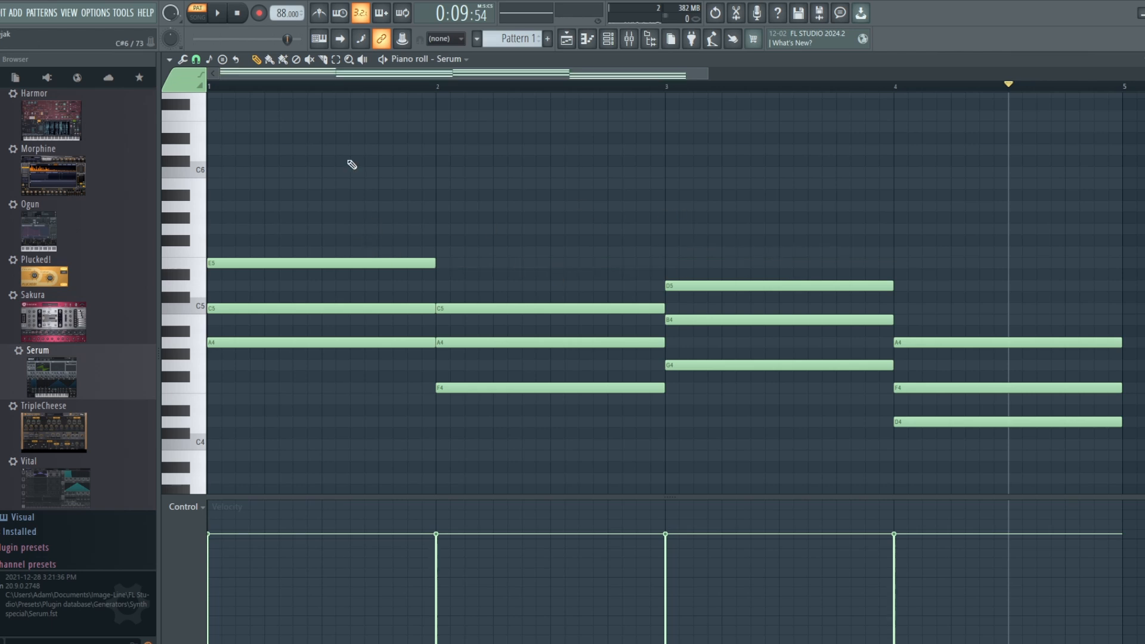
- Audition the plain triads from bar 1, bar 3 and bar 4 for comparison, and stop playback
left_click(322, 88)
key("space")
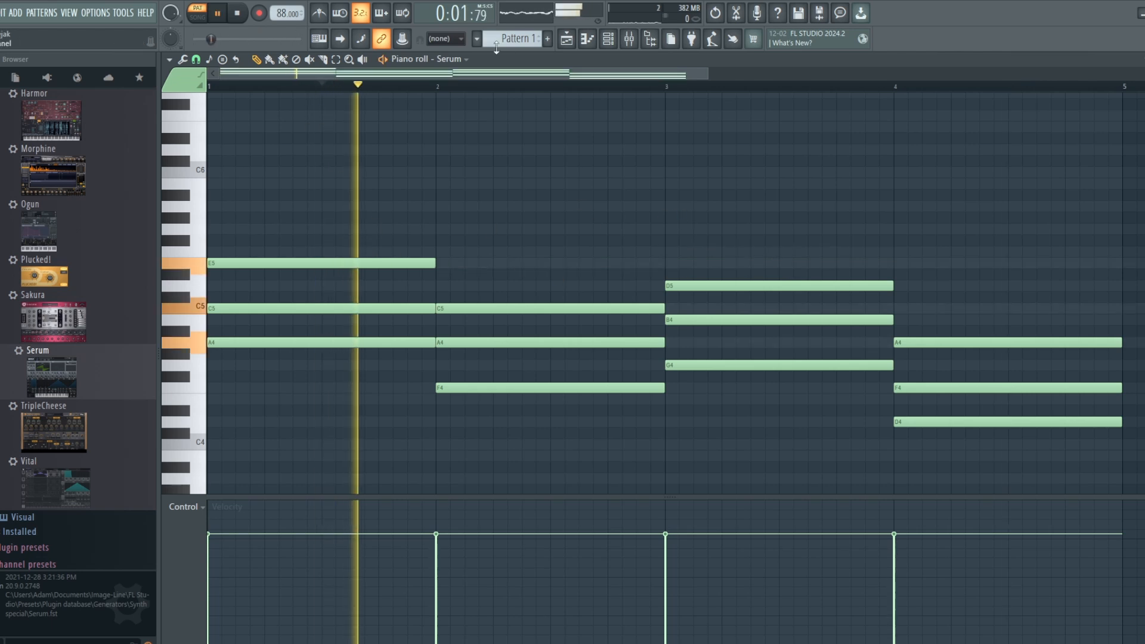
left_click(792, 89)
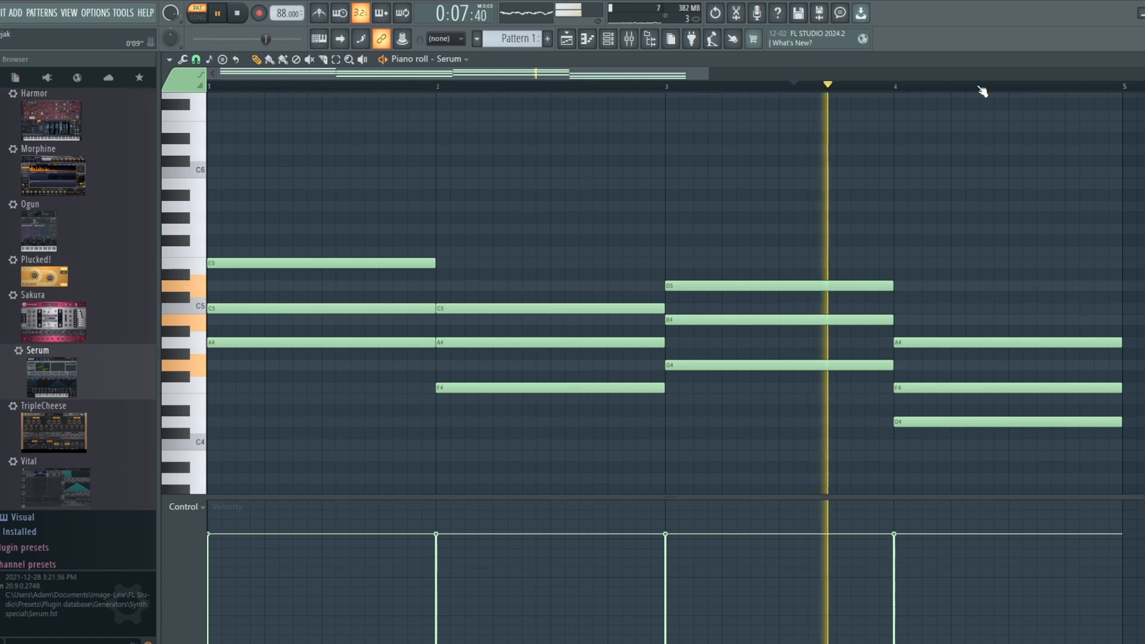
left_click(980, 89)
key("space")
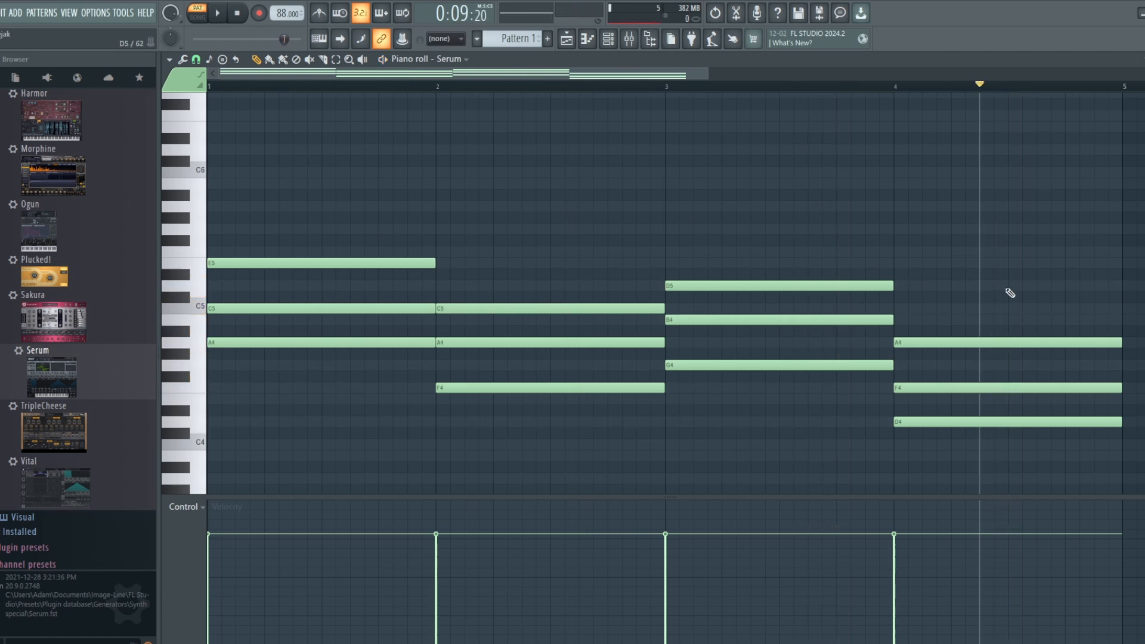
- Add G5, E5, F5 and C5 as the full-bar sevenths of bars 1 to 4, and play the progression
left_click(214, 228)
left_click_drag(443, 232, 457, 255)
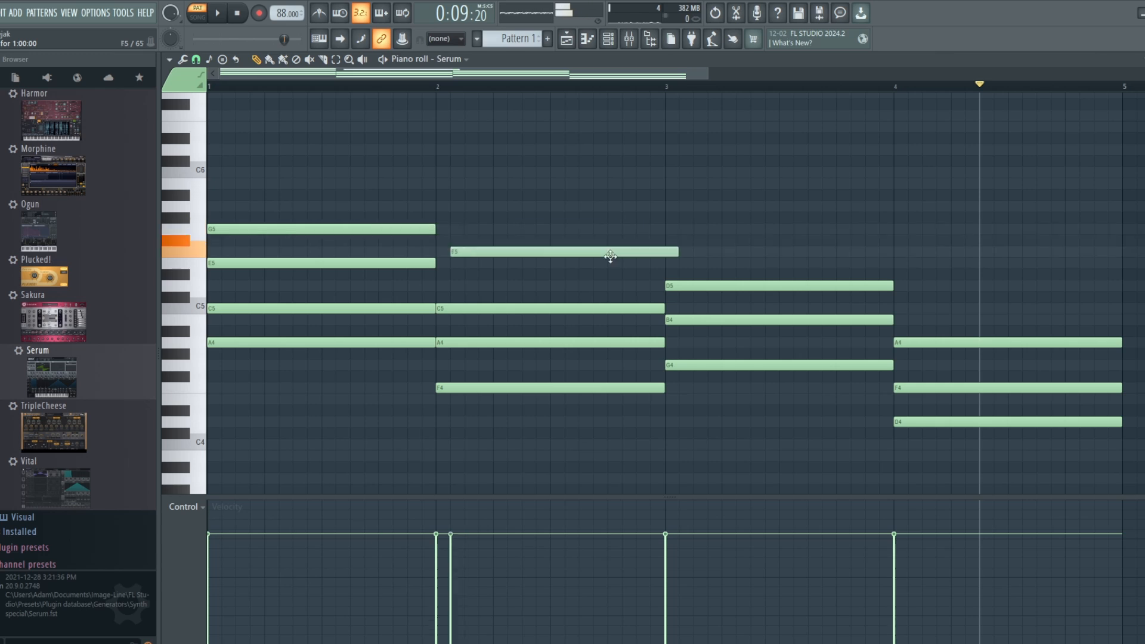
mouse_move(610, 255)
left_mouse_down()
mouse_move(595, 255)
mouse_move(598, 273)
mouse_move(579, 255)
mouse_move(599, 256)
left_mouse_up()
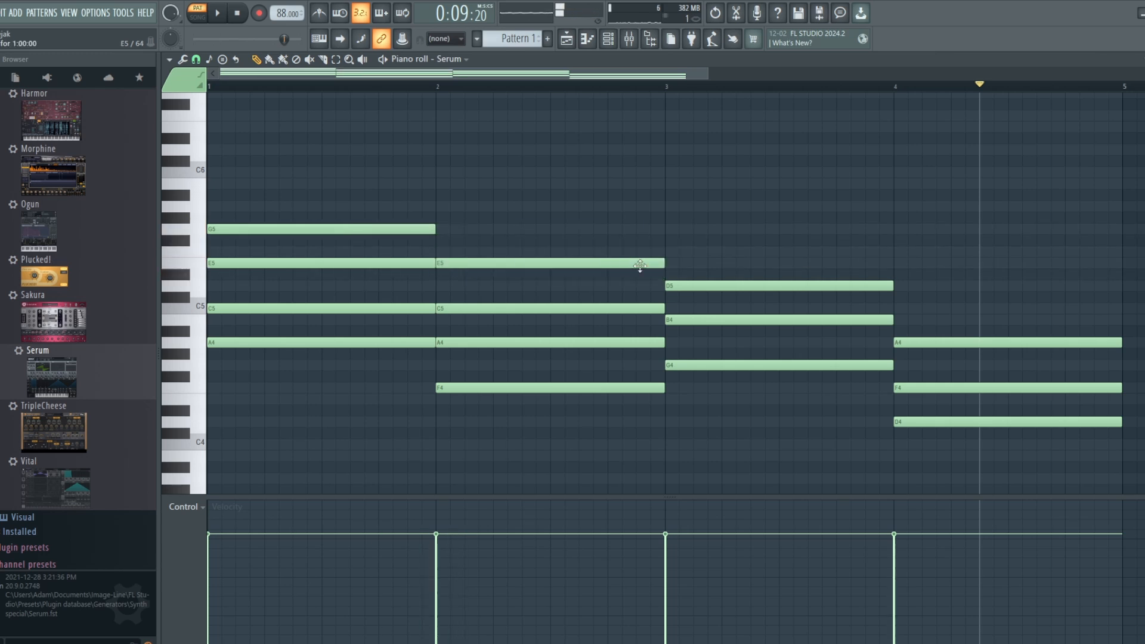
left_click(668, 253)
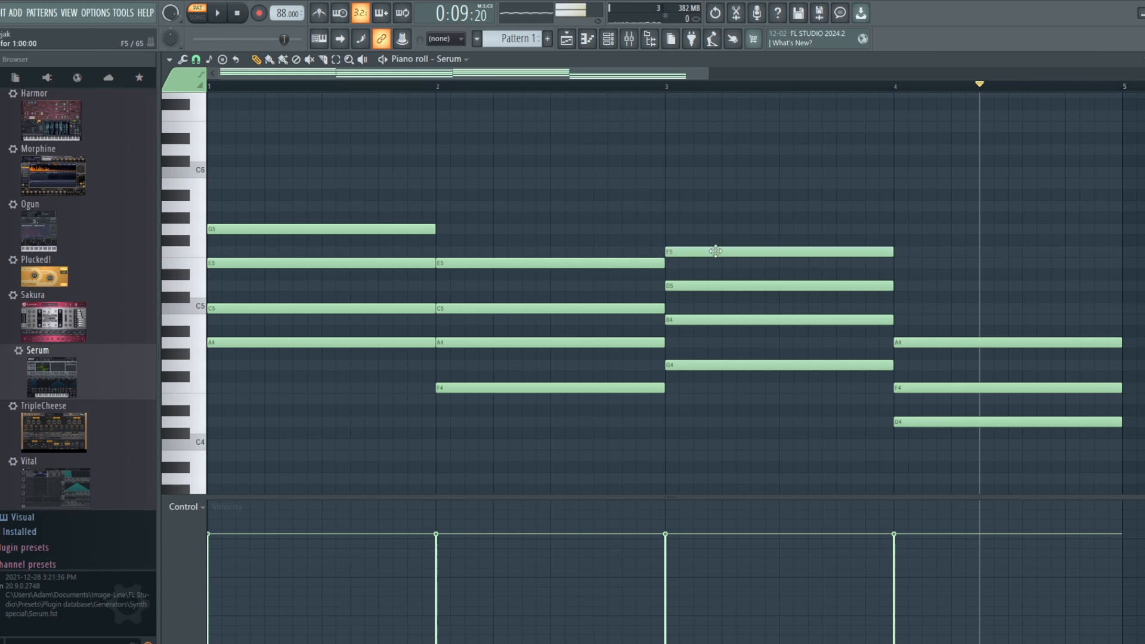
left_click(897, 308)
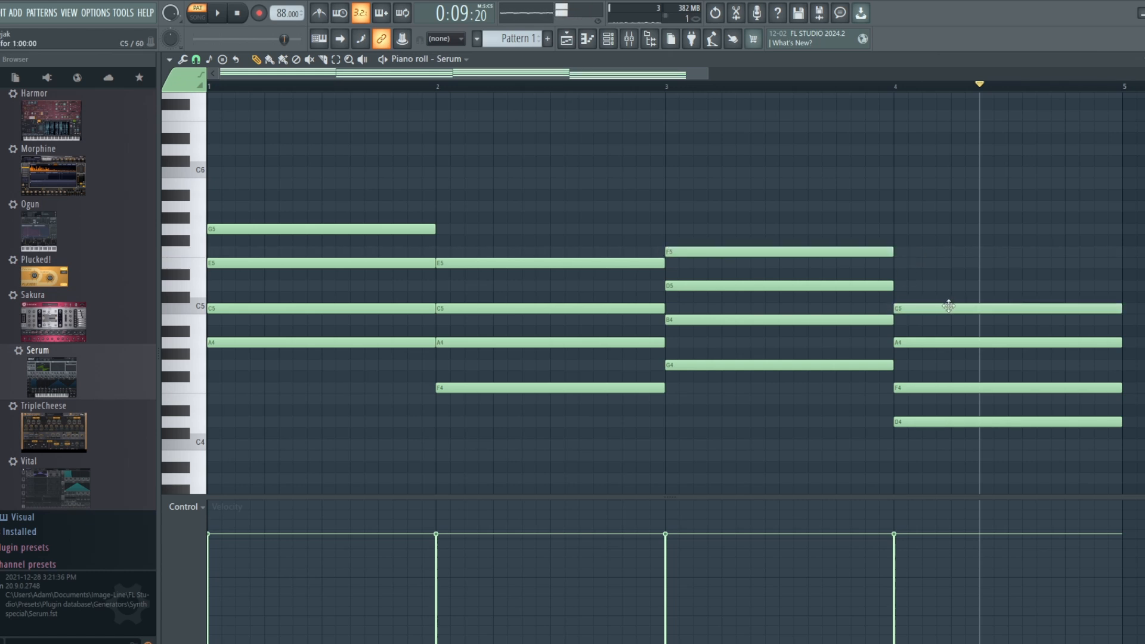
key("space")
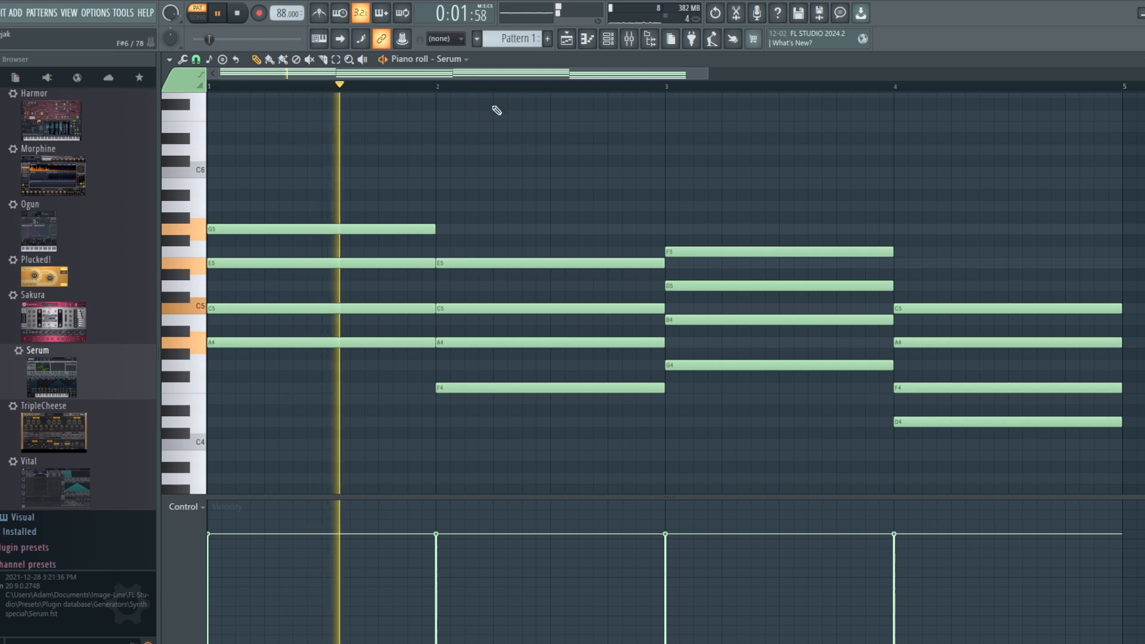
key("space")
- Open the Serum instrument from the channel rack and move its window higher over the piano roll
left_click(619, 42)
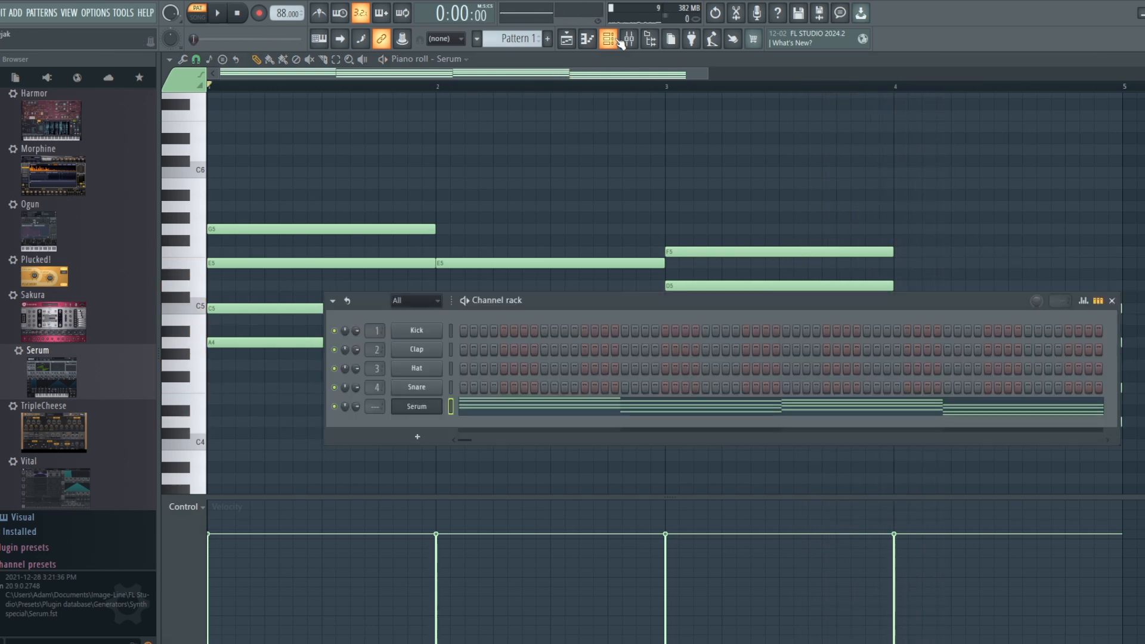
left_click(635, 79)
left_click(611, 42)
left_click(613, 74)
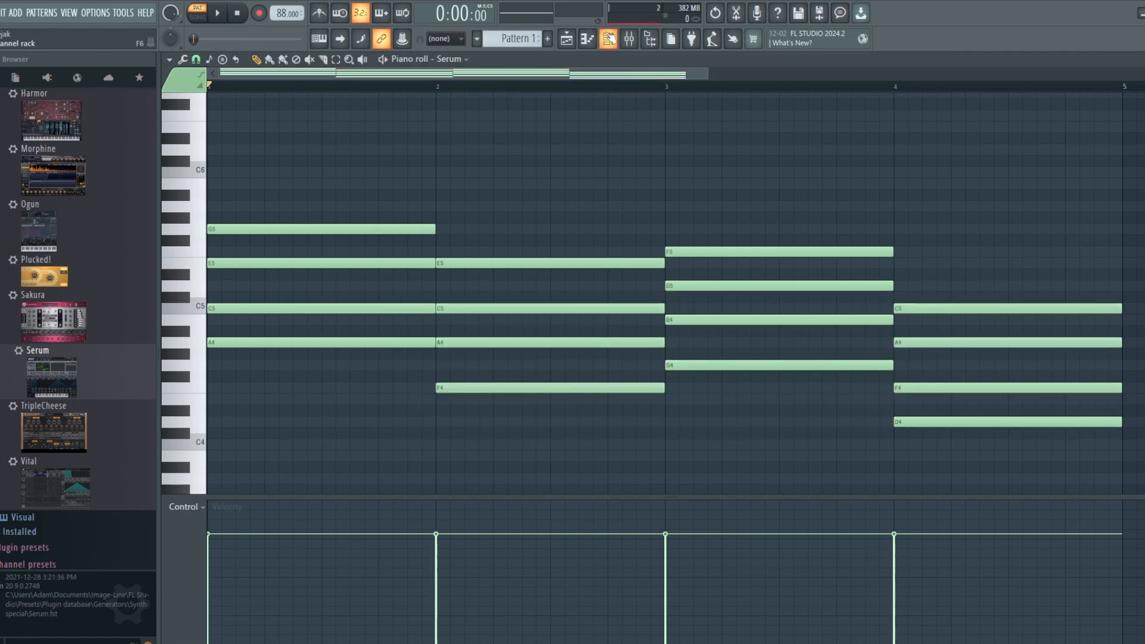
left_click(608, 39)
left_click(412, 388)
left_click_drag(658, 201, 692, 106)
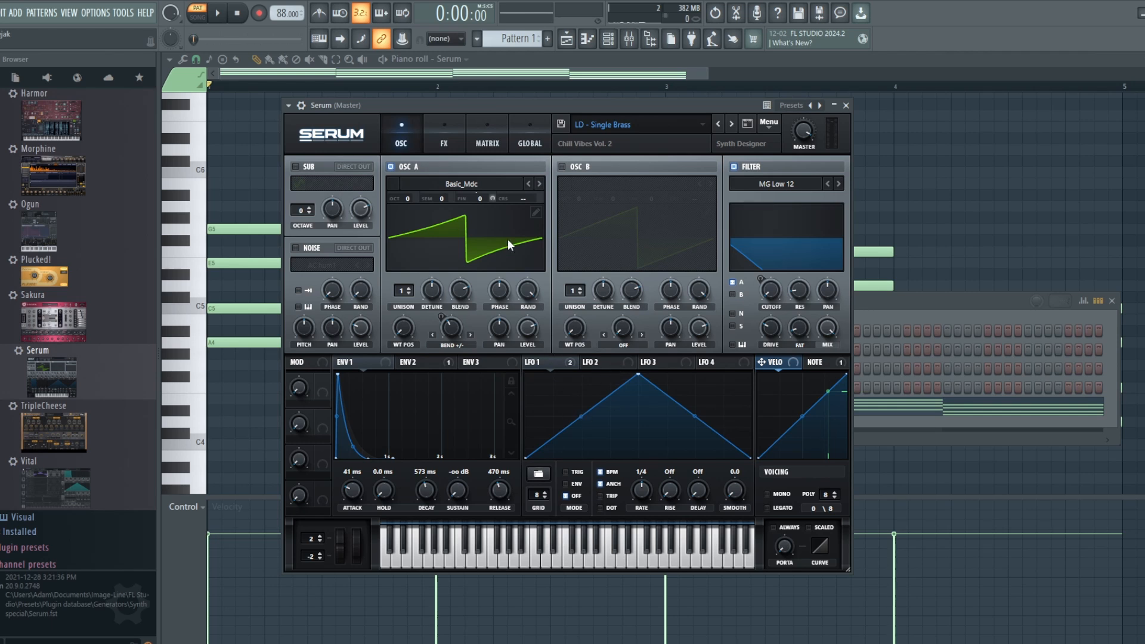
- Examine Serum's effects while playing the progression, stop playback, and return to the oscillator view
left_click(447, 143)
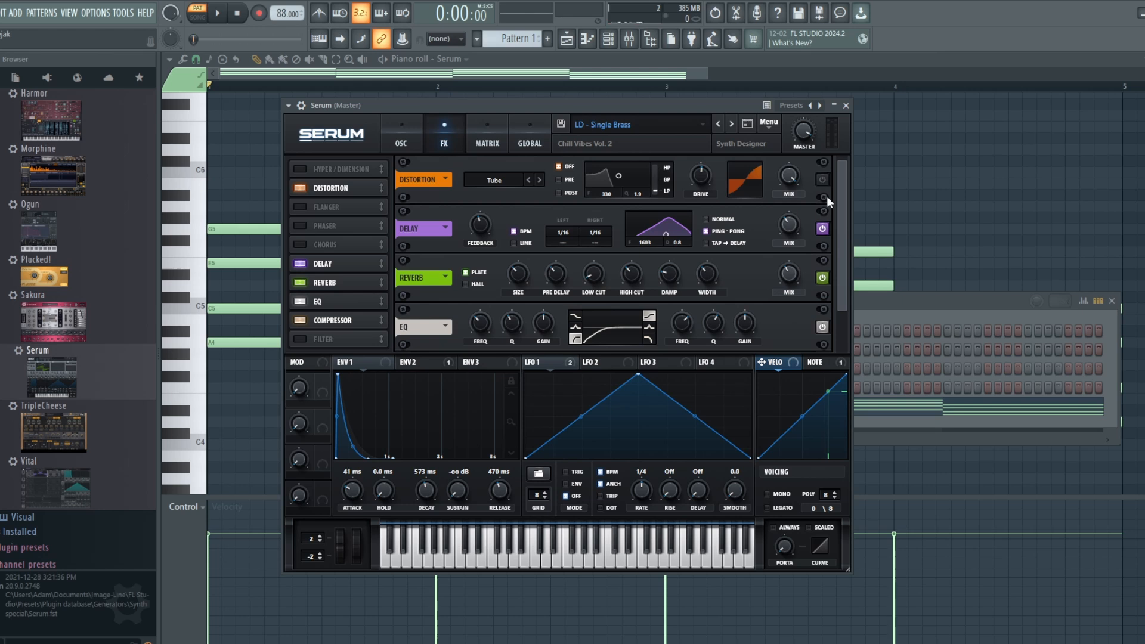
key("space")
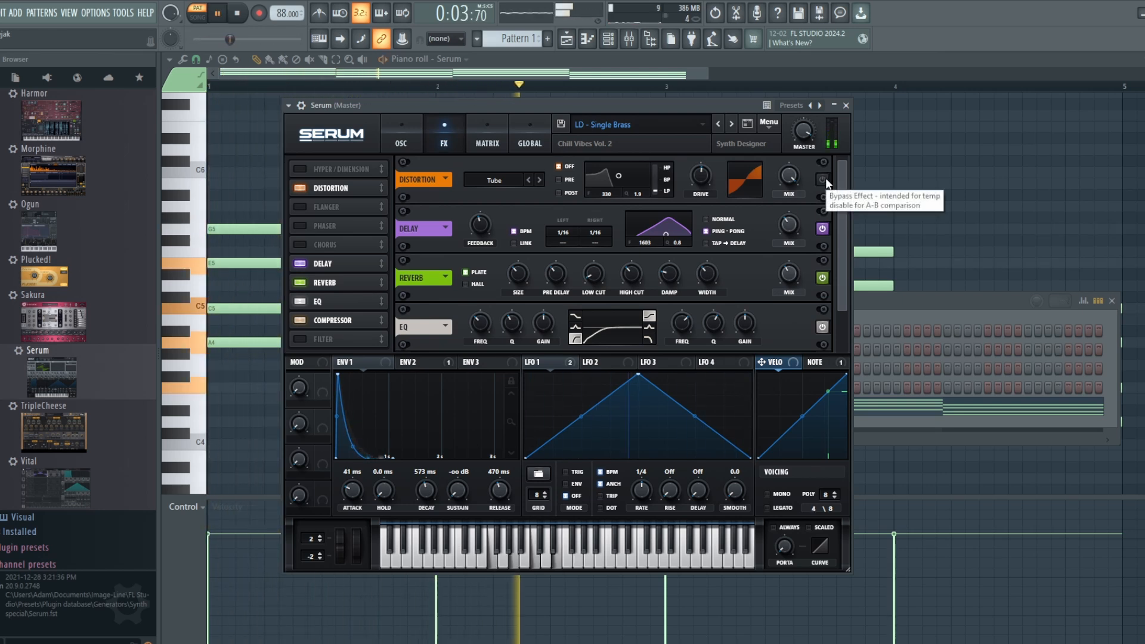
key("space")
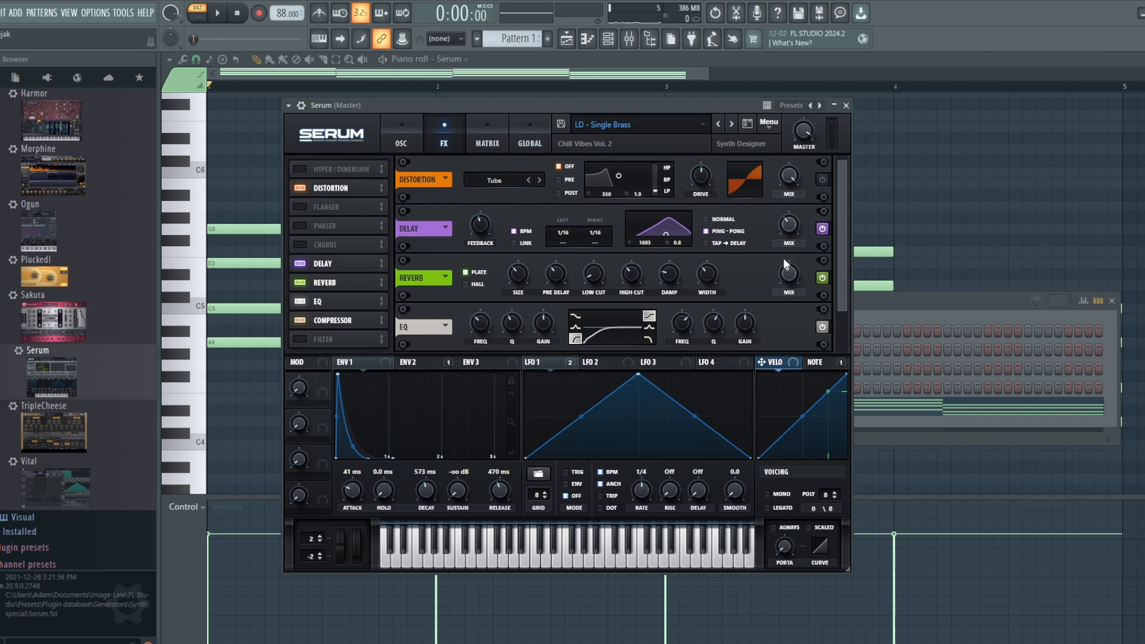
left_click(398, 143)
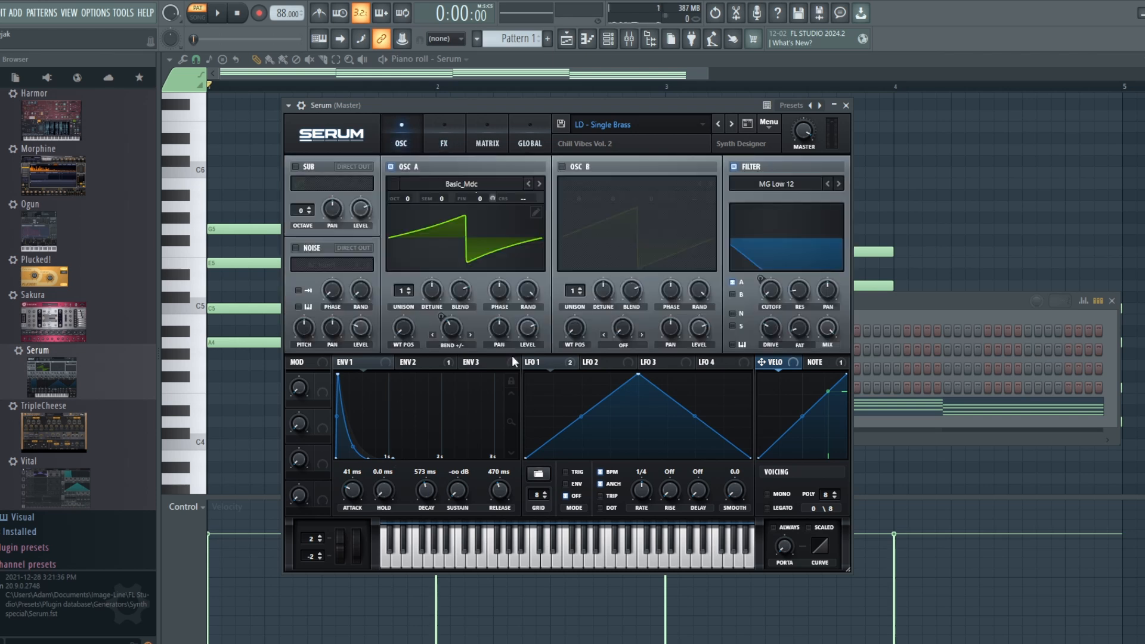
- Set Serum's Env 1 sustain to -13.0 dB and start playing the progression
left_click(369, 360)
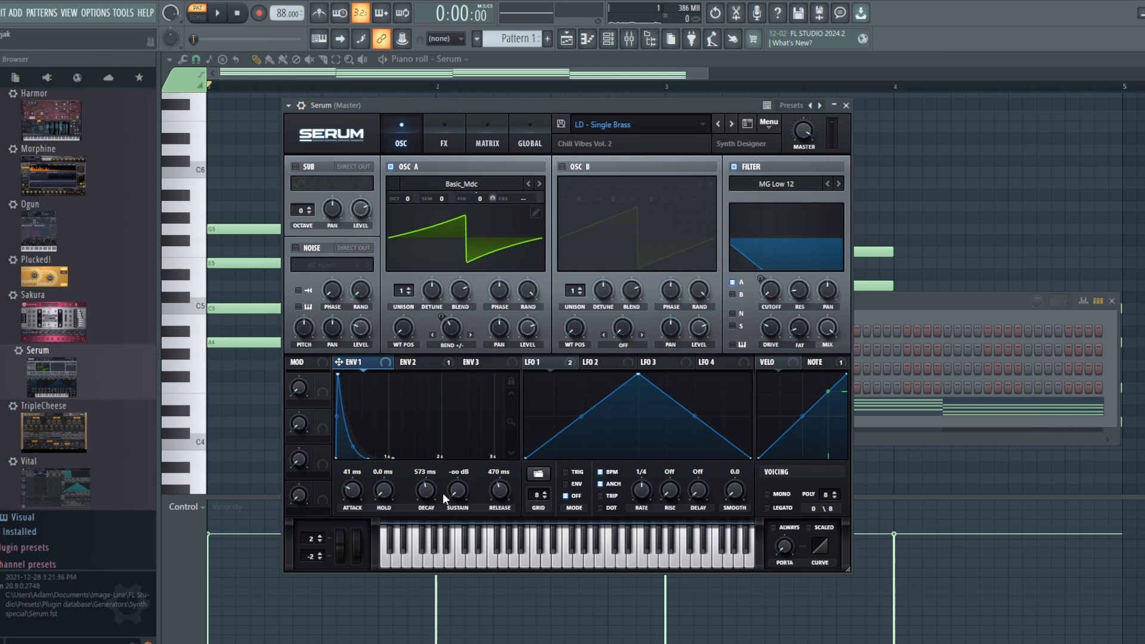
left_click_drag(457, 490, 458, 418)
key("space")
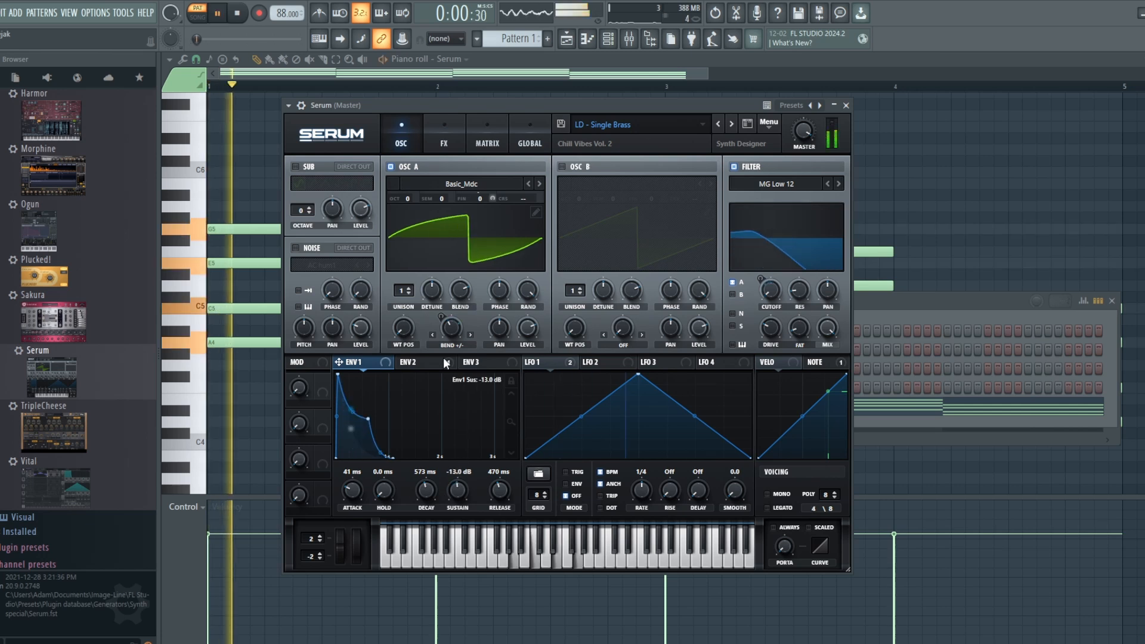
- Try an Env 2 sustain of 45.18% during playback, stop, and bring it back down to 0.00%
left_click(442, 358)
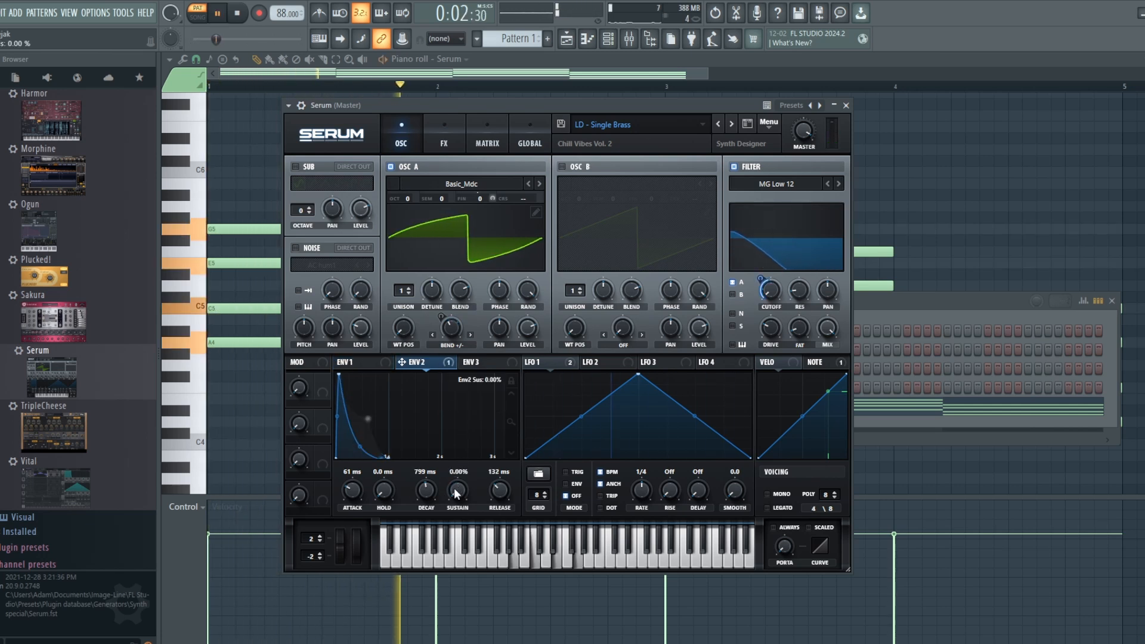
left_click_drag(457, 491, 452, 443)
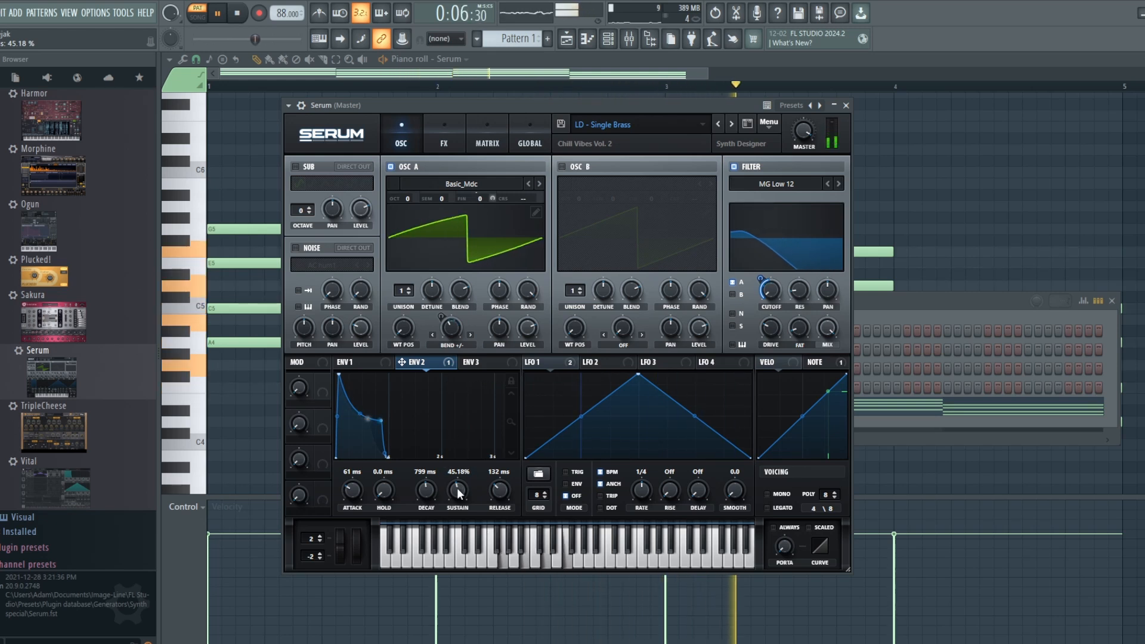
key("space")
left_click_drag(458, 492, 444, 617)
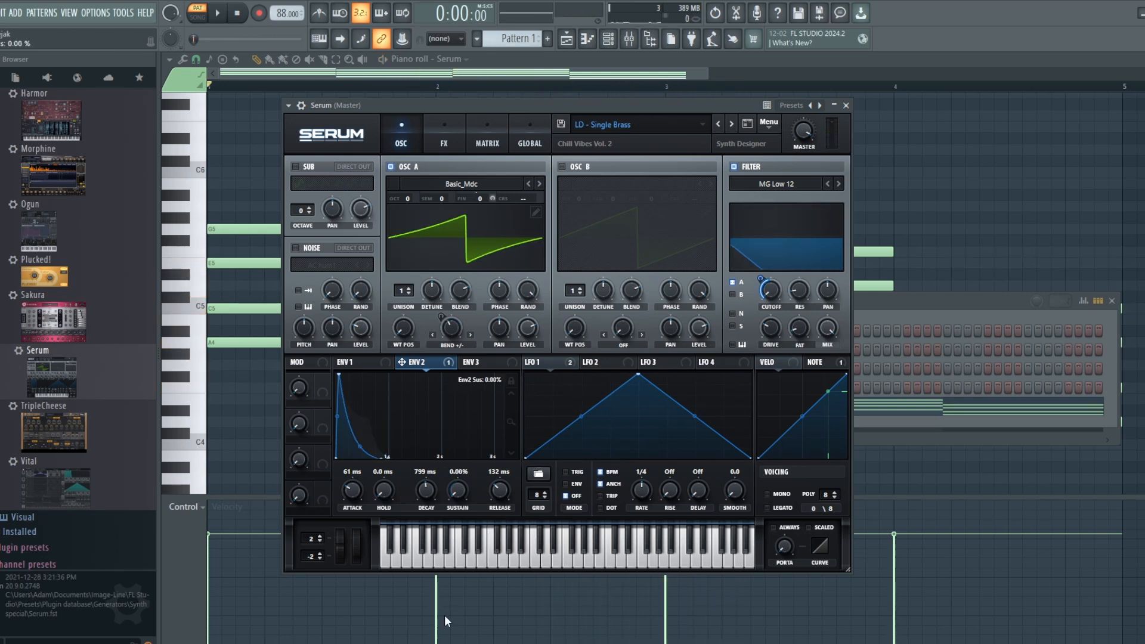
- Readjust Env 1's sustain, play the progression, and set Env 2's decay to 4.08 s
left_click(356, 365)
left_click_drag(456, 491, 433, 477)
key("space")
left_click(420, 360)
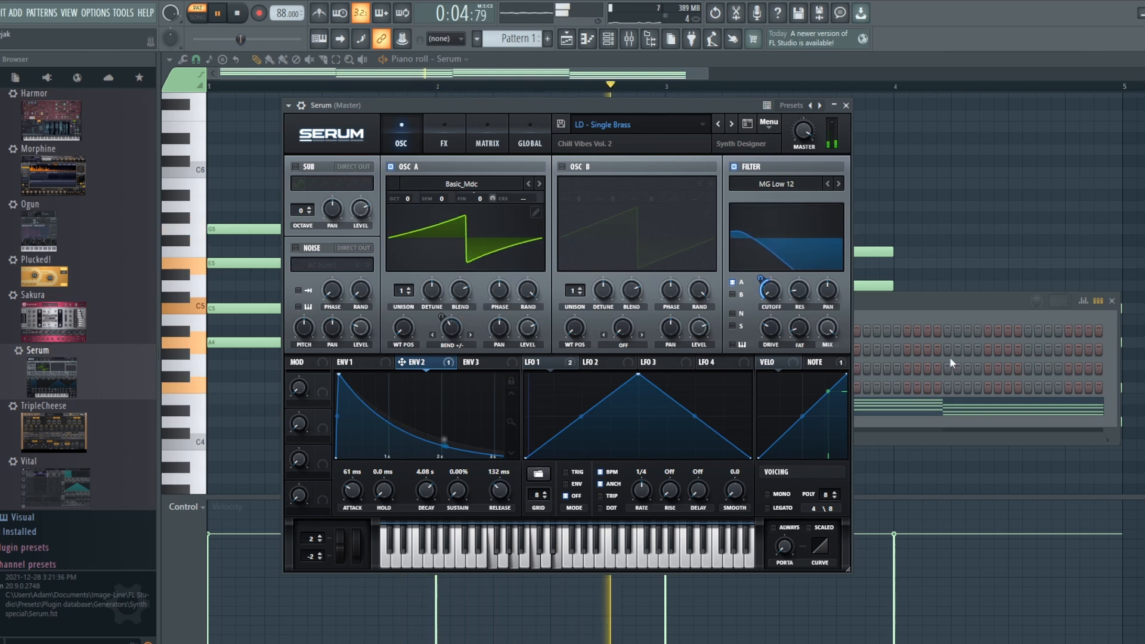
- Enable the Tube distortion in Serum's effects rack during playback
left_click(459, 145)
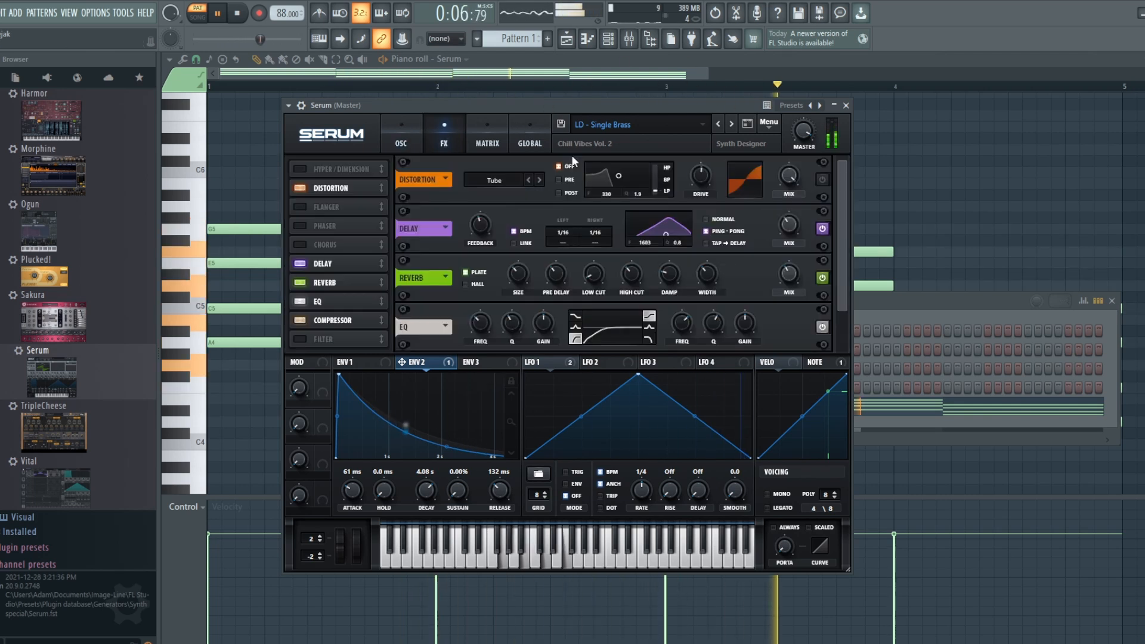
left_click(823, 179)
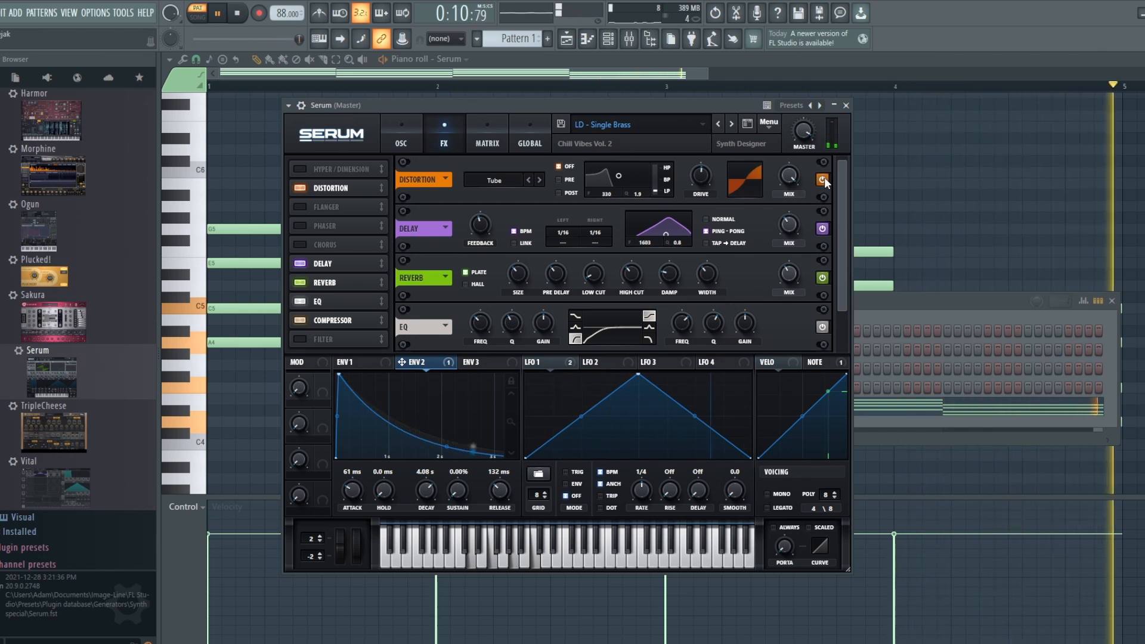
- Disable the Tube distortion in Serum's effects rack, stop playback, and return to the piano roll
left_click(822, 179)
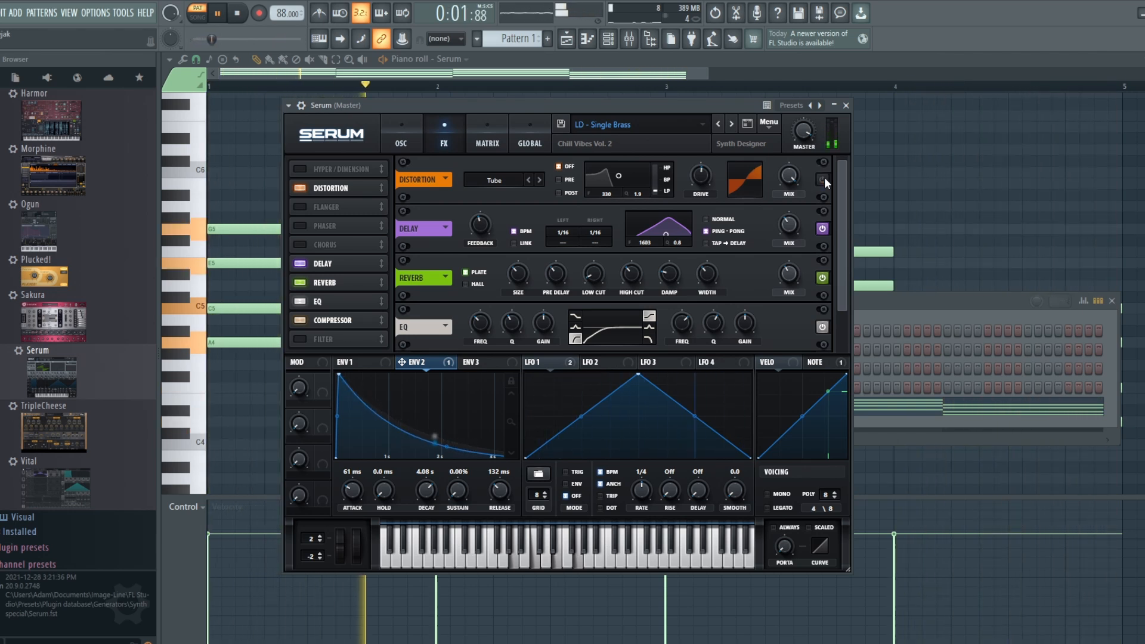
key("space")
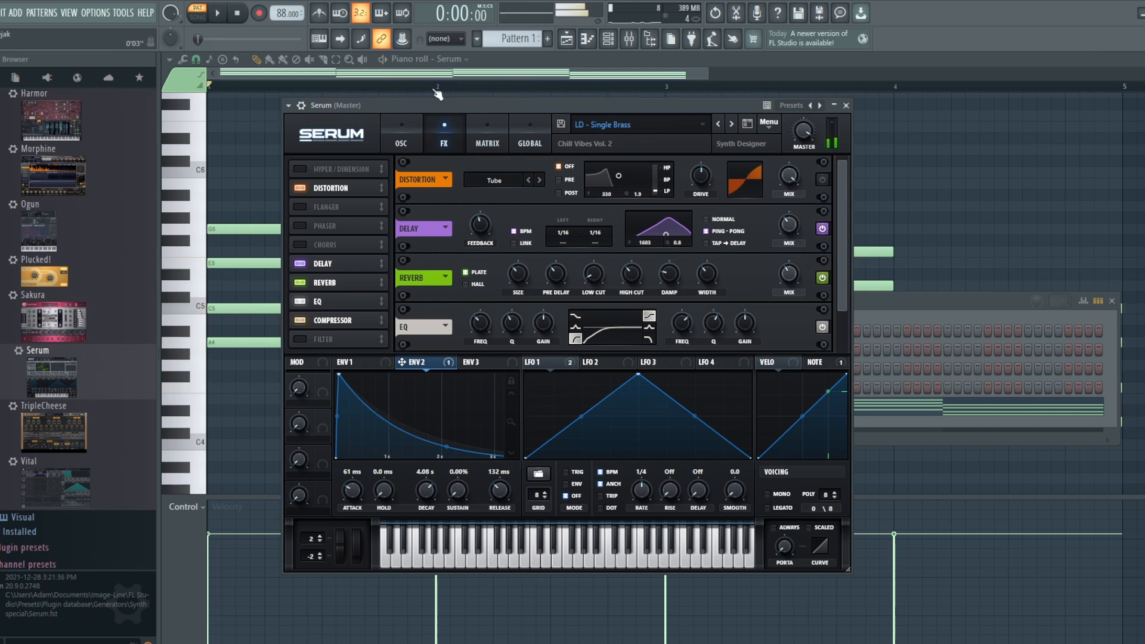
left_click(437, 93)
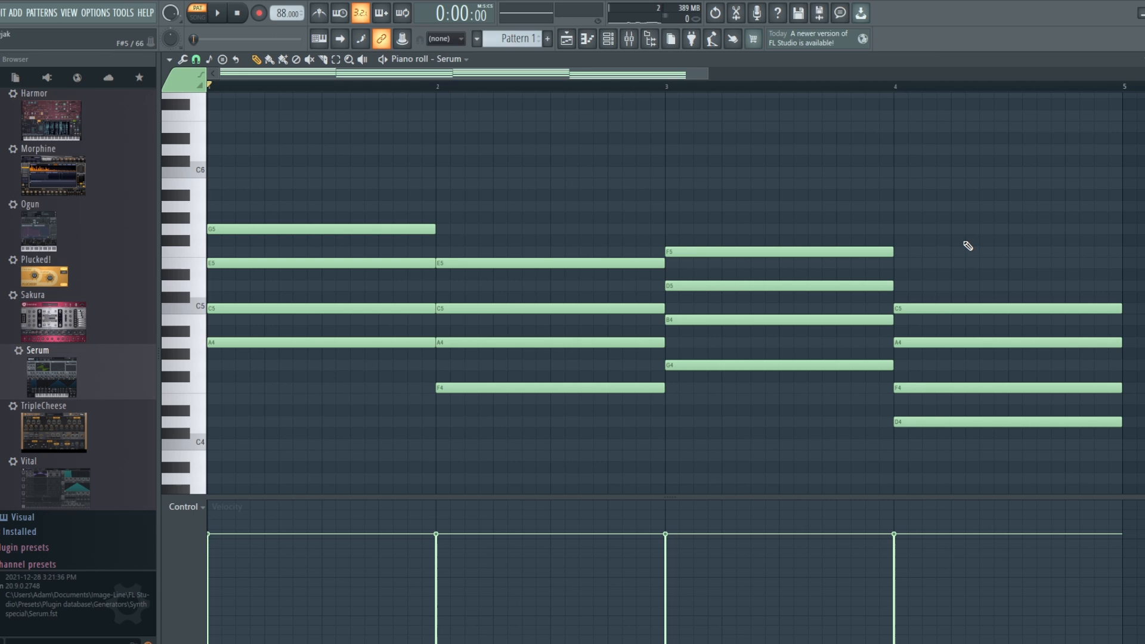
- Reopen Serum's effects rack, set both the left and right delay times to 1/4, and play the progression
left_click(629, 38)
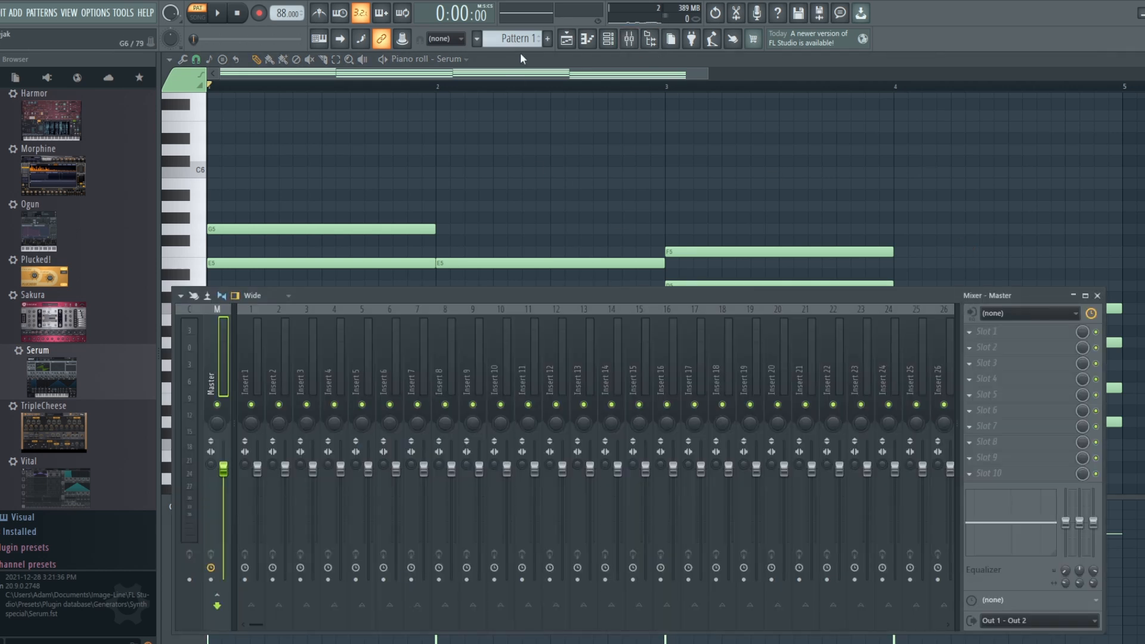
left_click(609, 39)
left_click(437, 411)
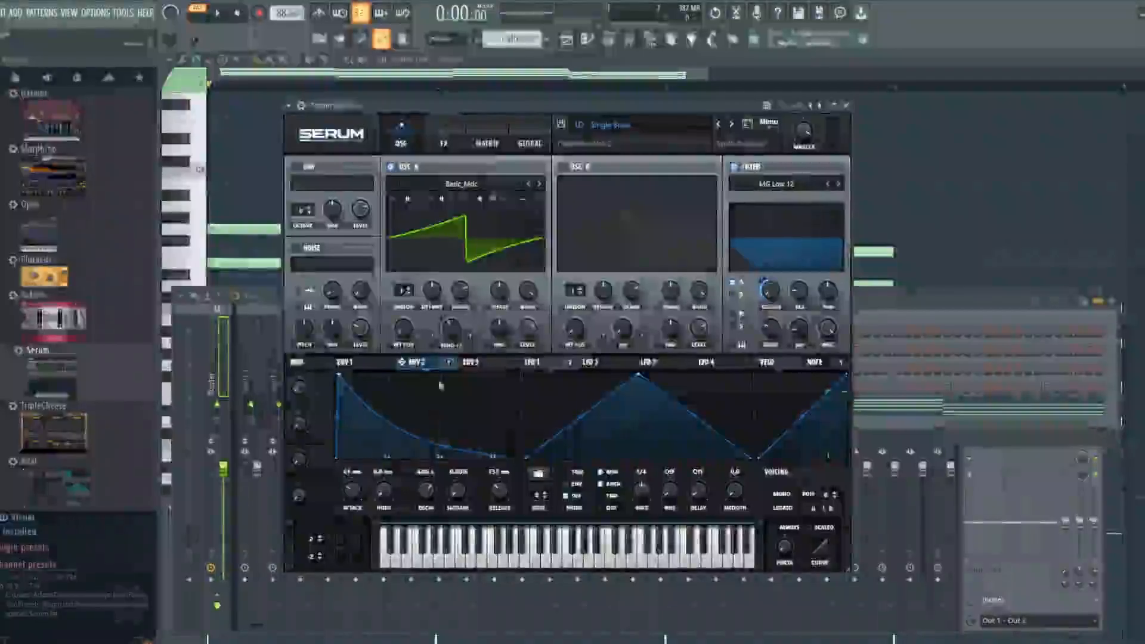
left_click(487, 139)
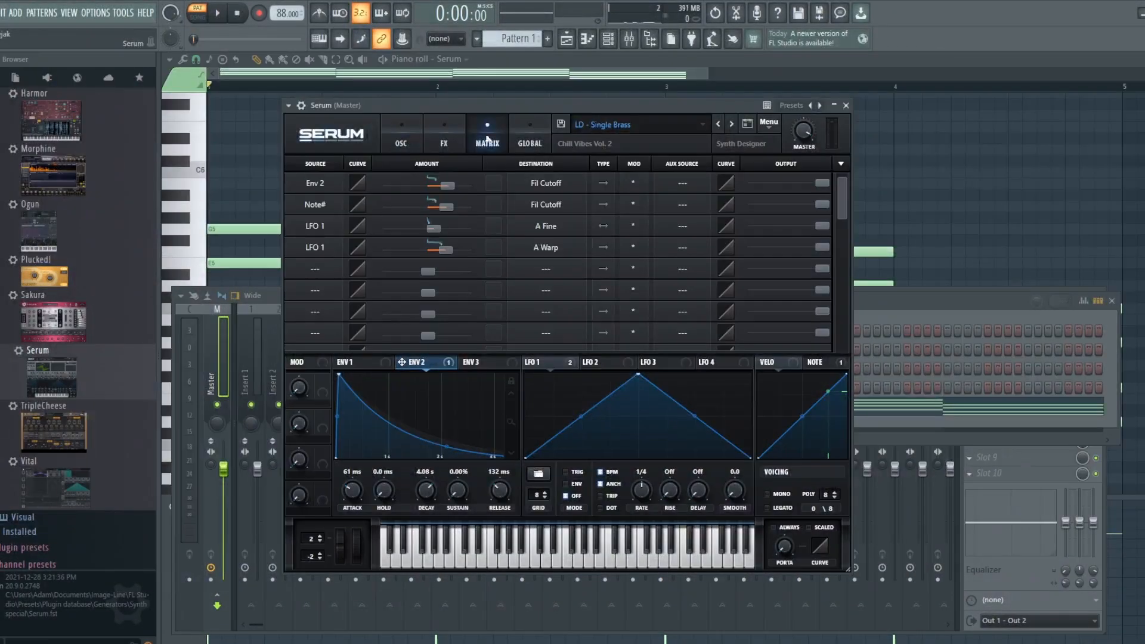
left_click(443, 141)
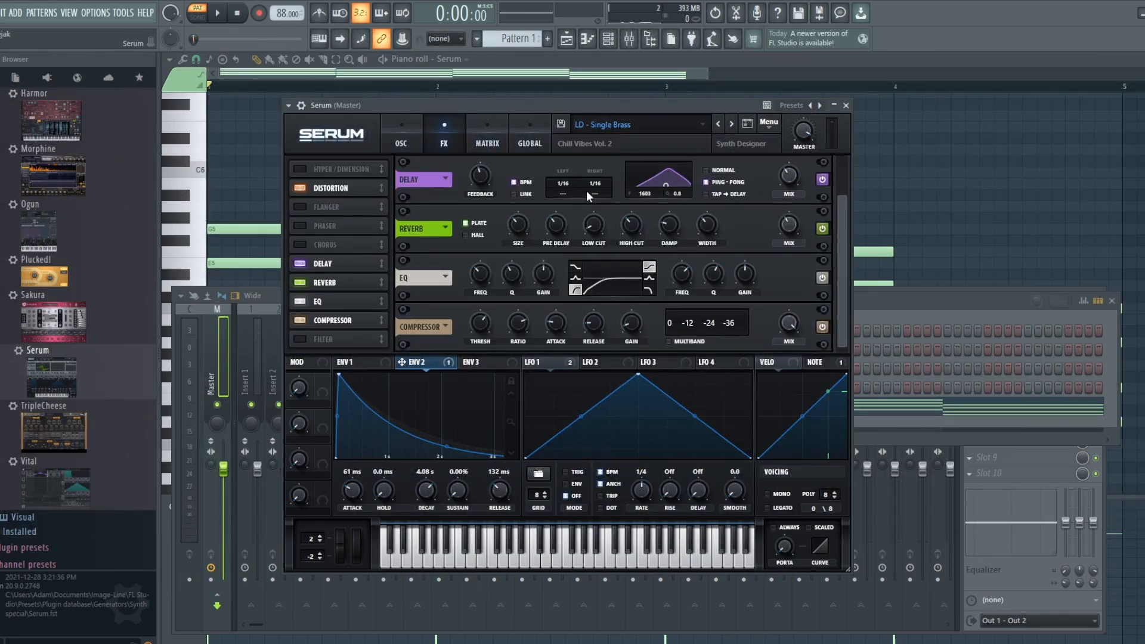
left_click_drag(588, 177, 570, 163)
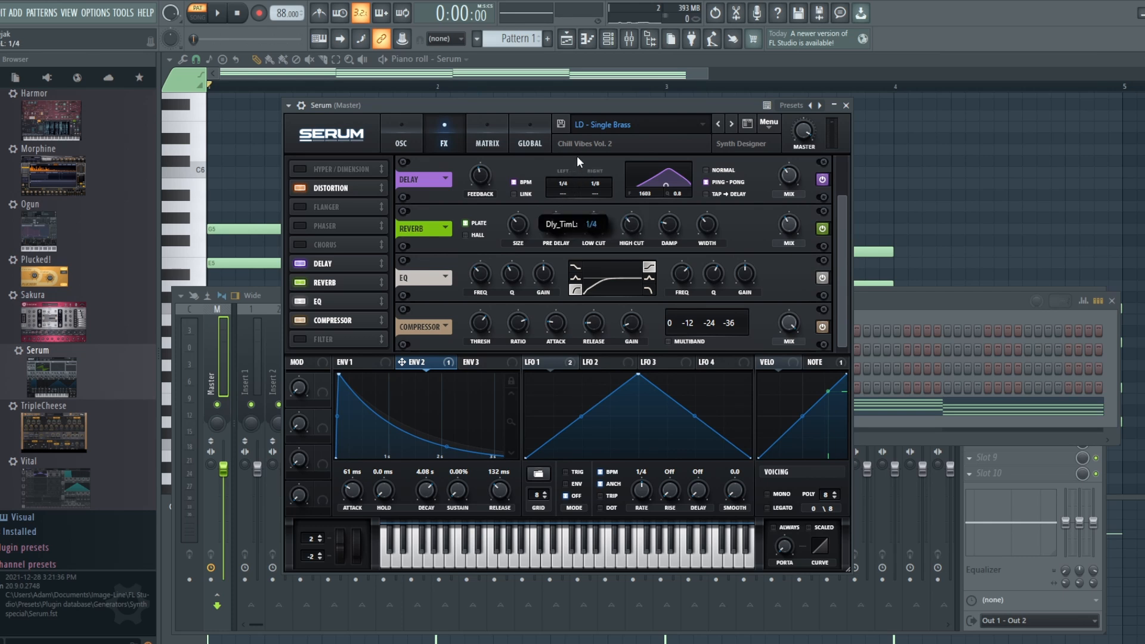
key("space")
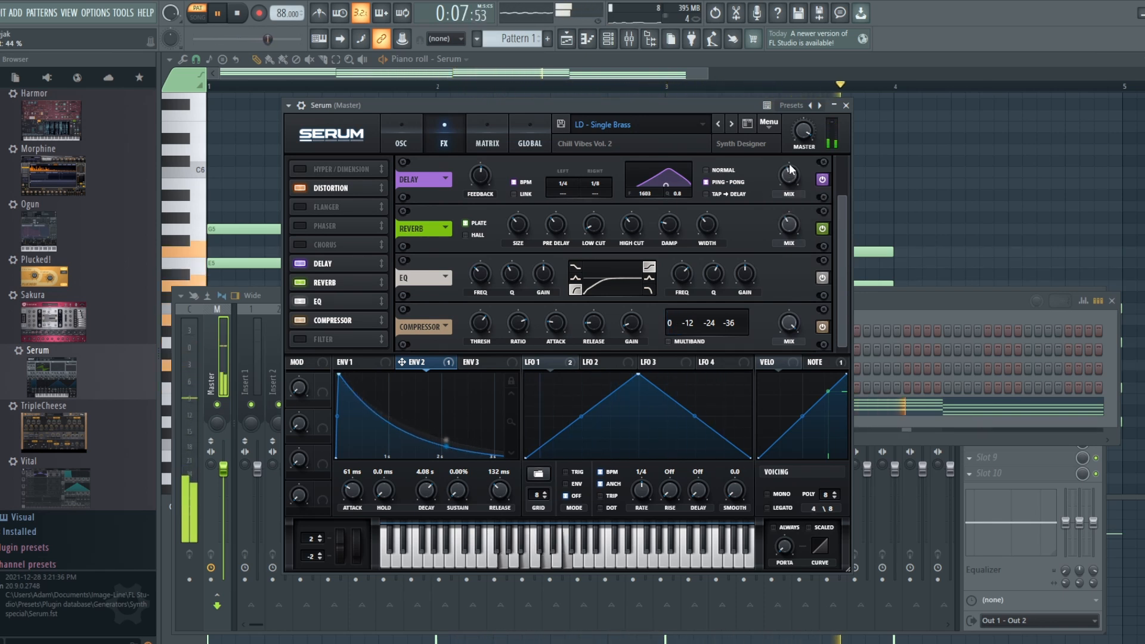
left_click(667, 62)
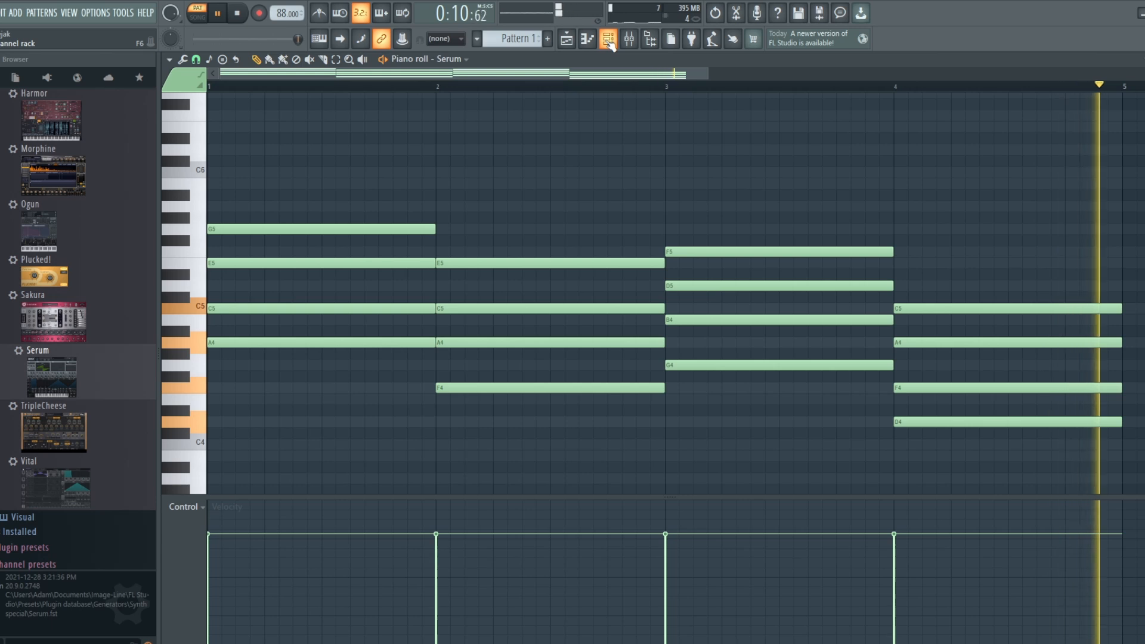
key("space")
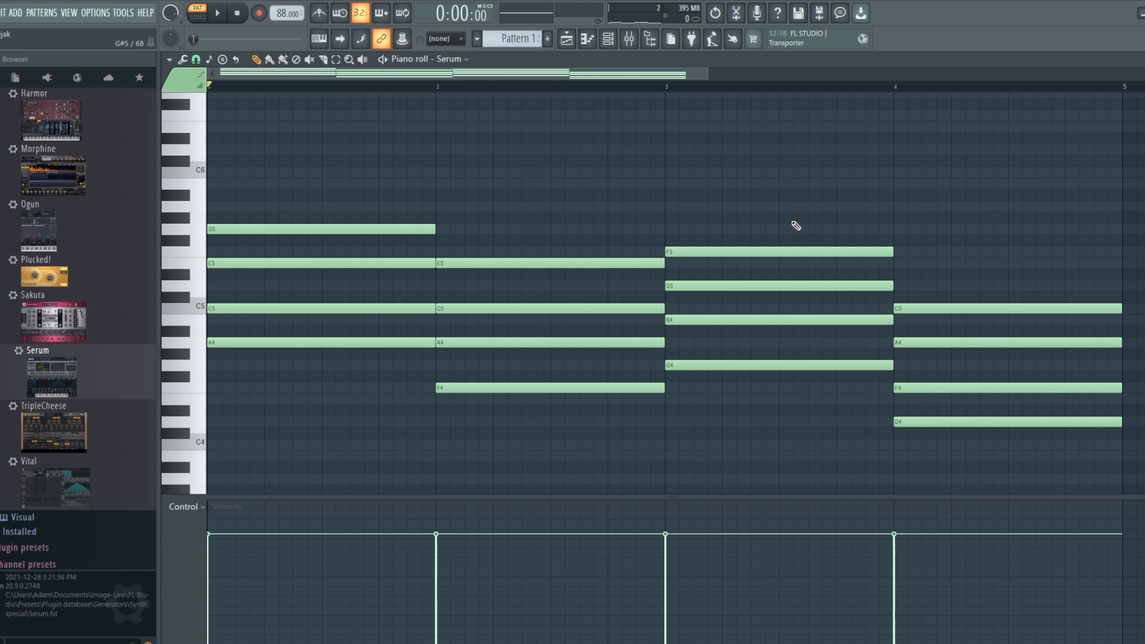
- Transpose the whole progression up five semitones so the first chord starts on D5, and play it
left_click_drag(1043, 461, 330, 189)
left_click_drag(340, 232, 337, 177)
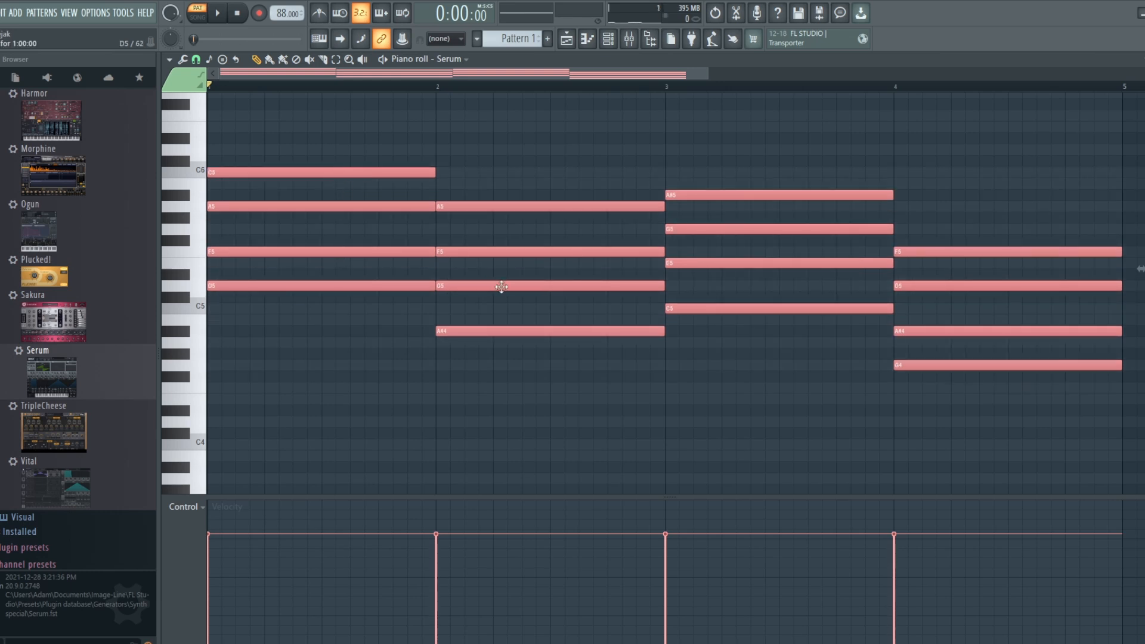
left_click(449, 232)
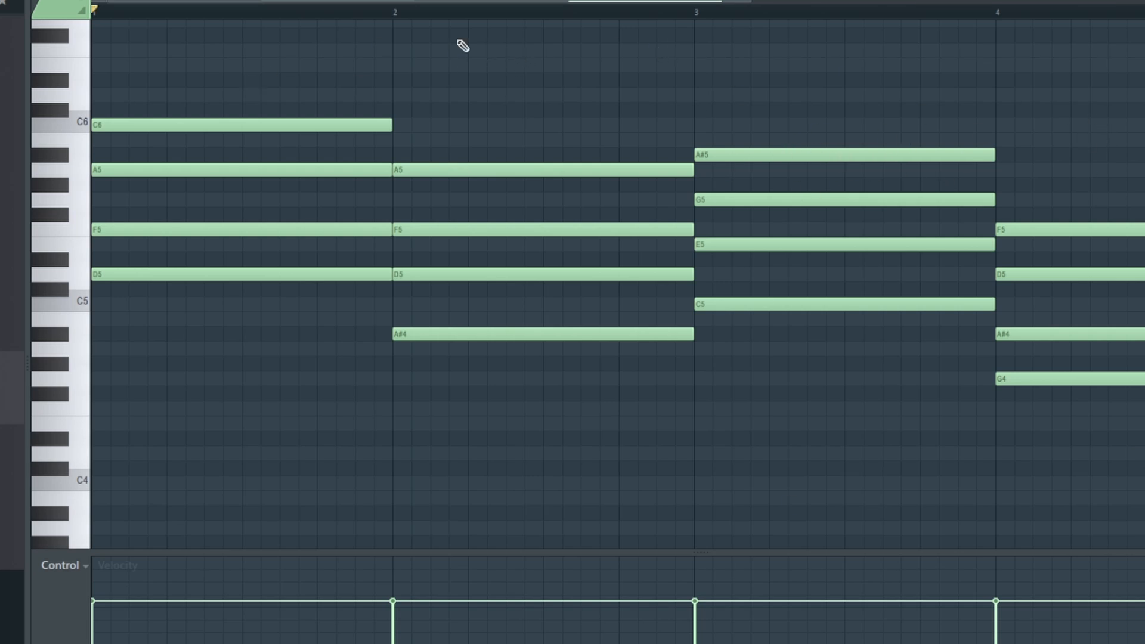
key("space")
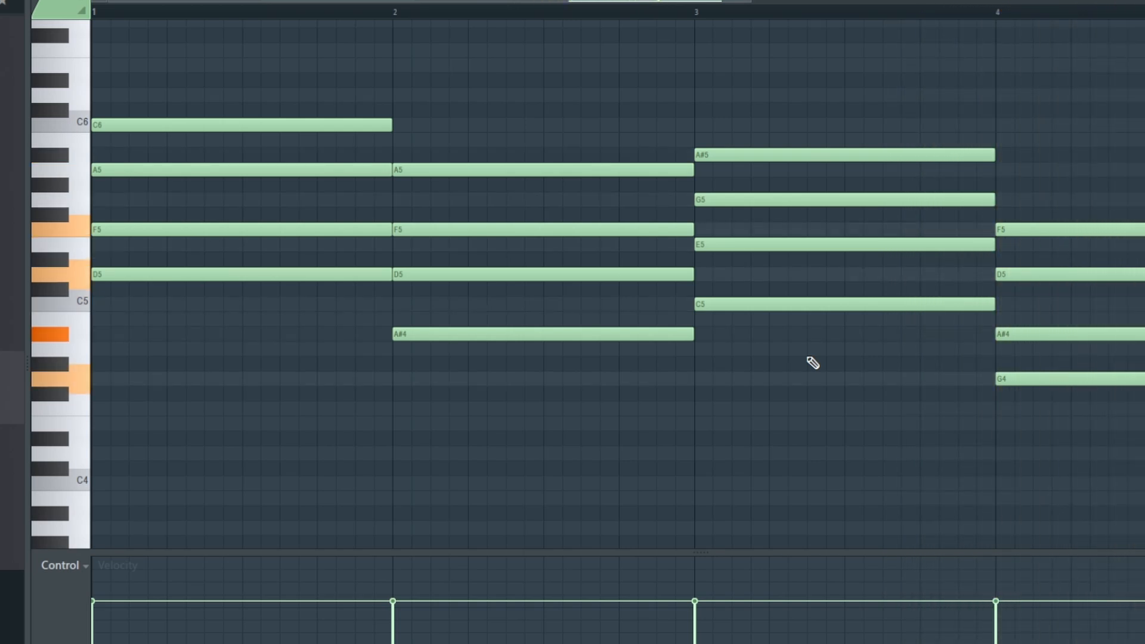
key("space")
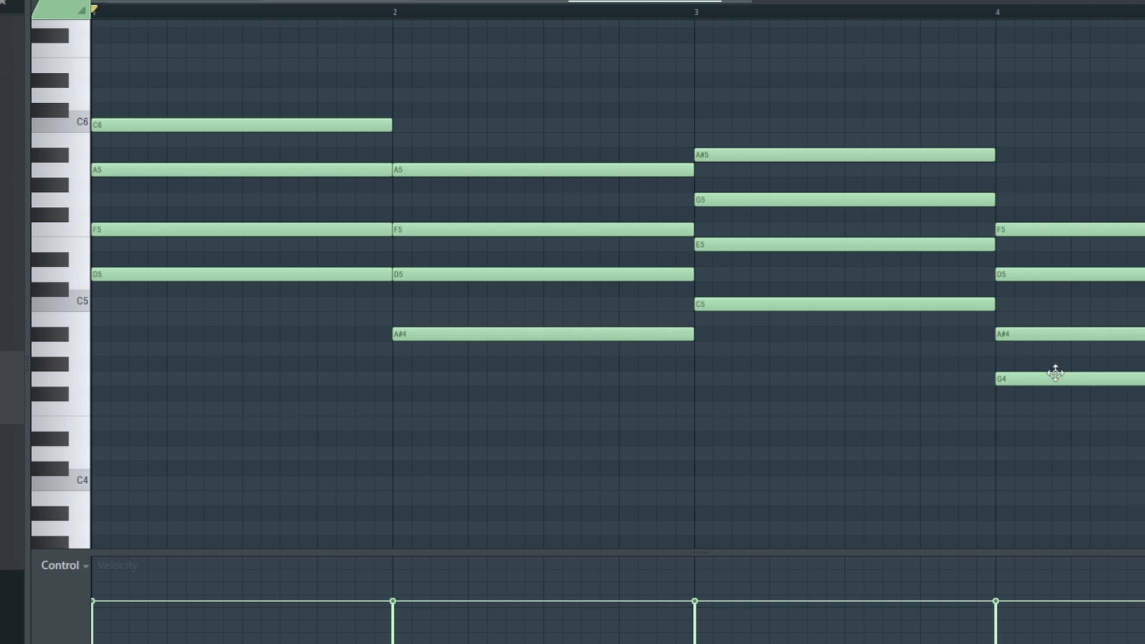
- Transpose all the notes back down five semitones, play the progression, and deselect the notes
left_click_drag(1142, 427, 245, 215)
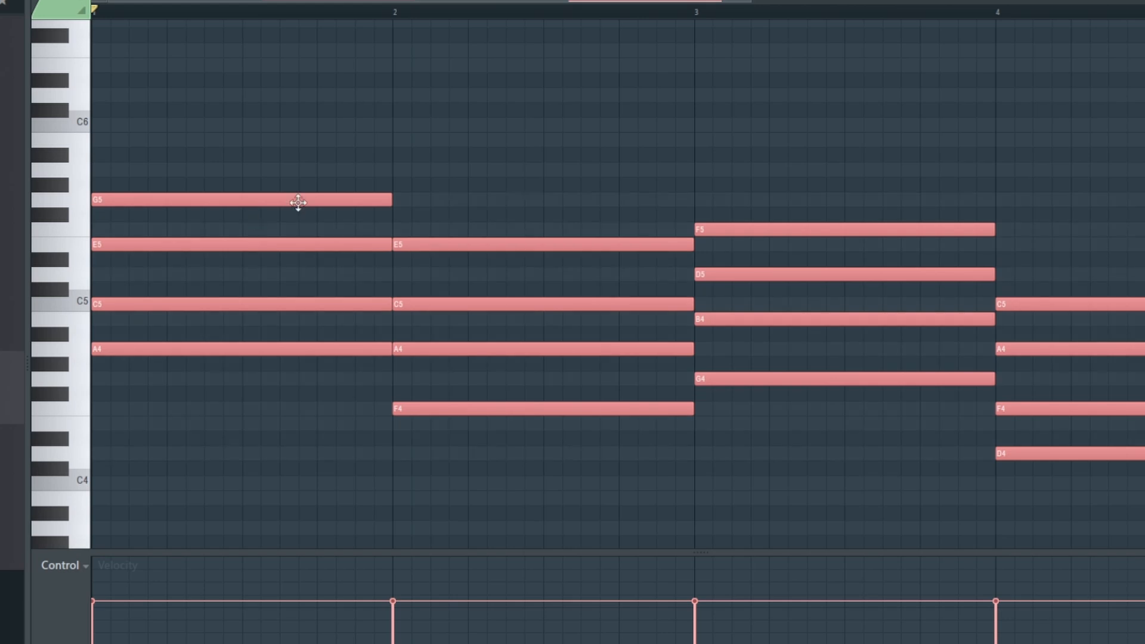
key("space")
key("space")
left_click(640, 462, "ctrl")
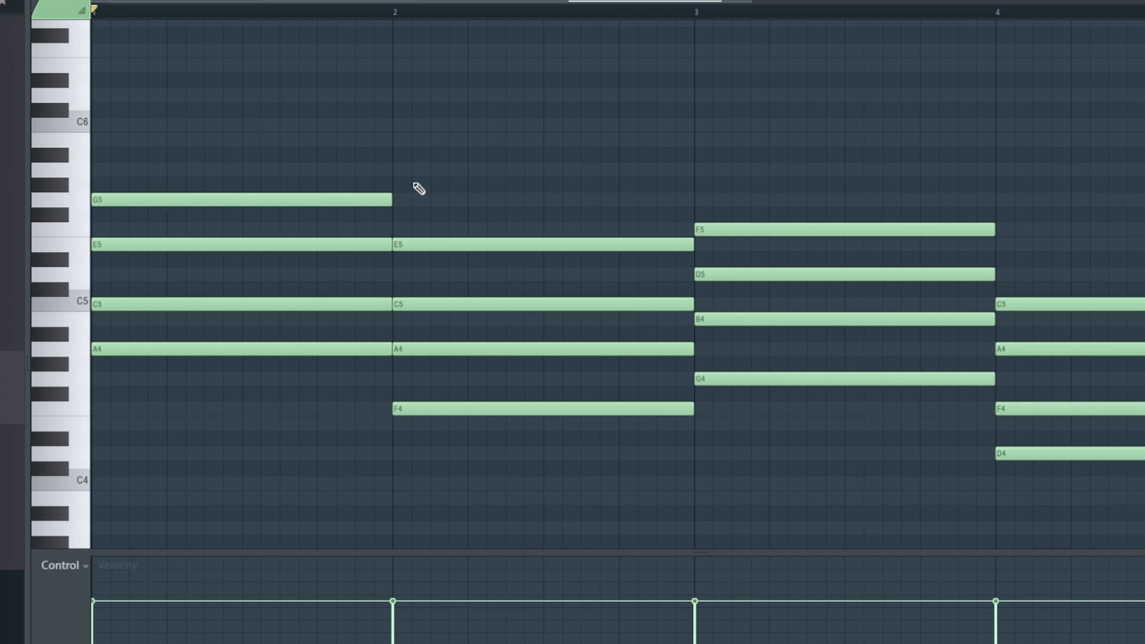
- Try the first chord's C5 note an octave lower at C4 and play the chord
left_click(206, 305)
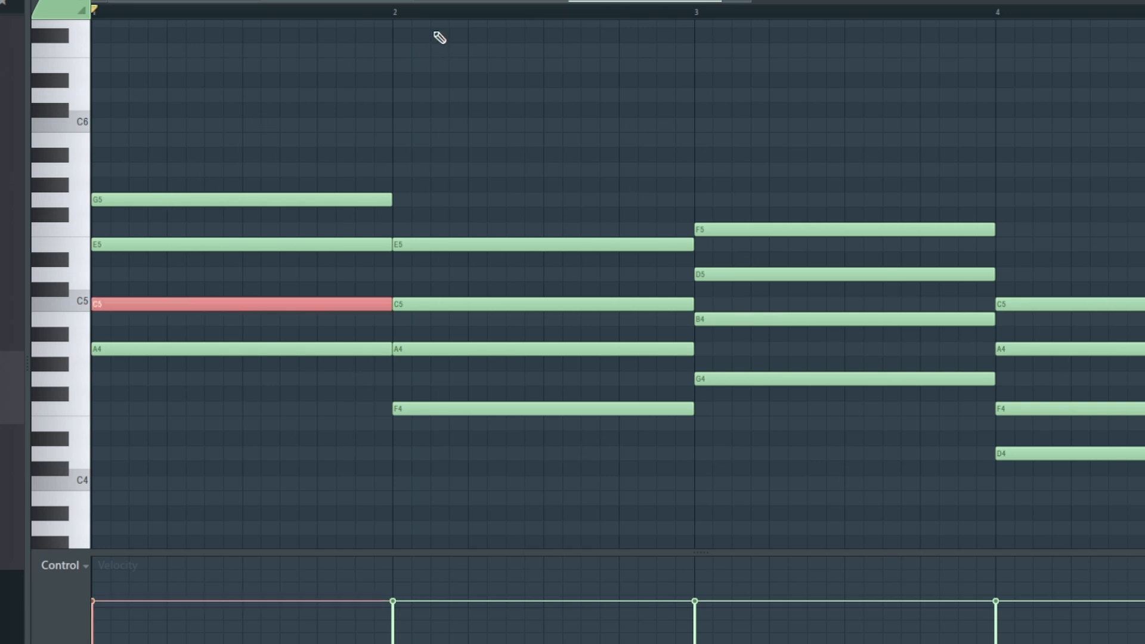
key("ctrl+Up")
key("ctrl+Down")
key("ctrl+Down")
key("space")
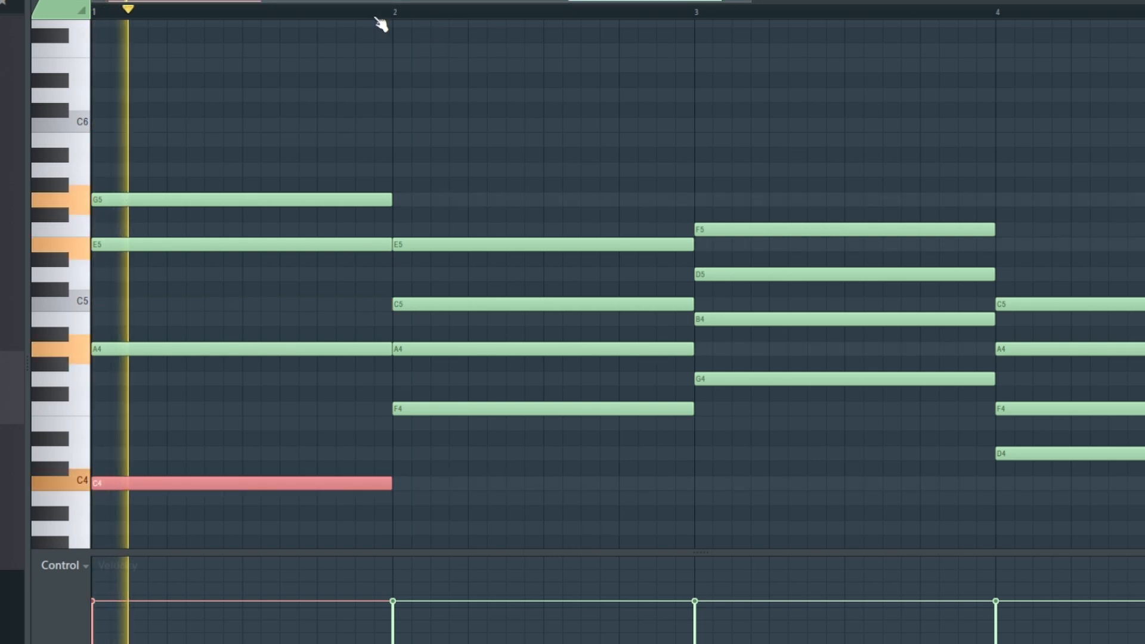
key("space")
- Try the same note at C6, play the chord, and return the note to C5
key("ctrl+Up")
key("ctrl+Up")
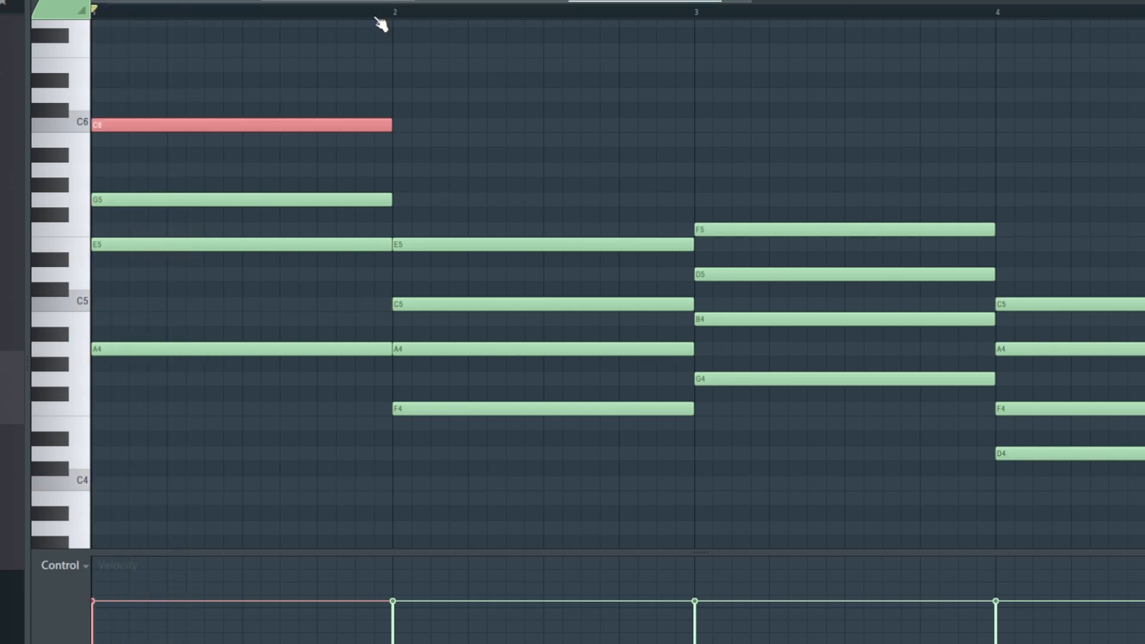
key("space")
key("space")
key("ctrl+Down")
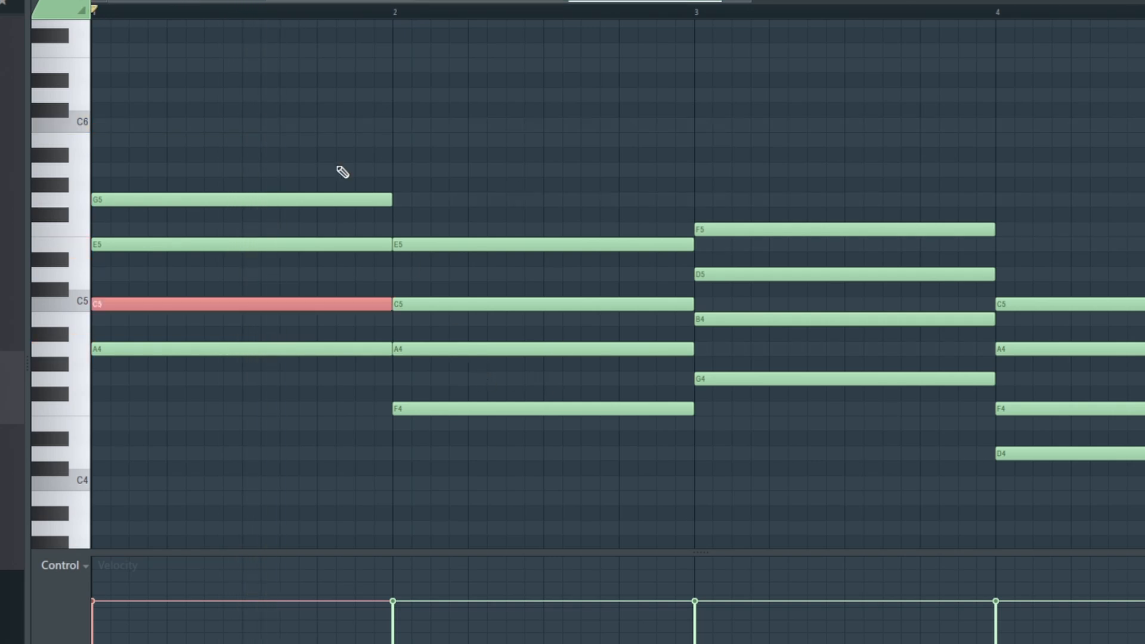
- Raise the third of every chord (C5, A4, B4 and F4) by one octave and play the progression
left_click(480, 347, "ctrl")
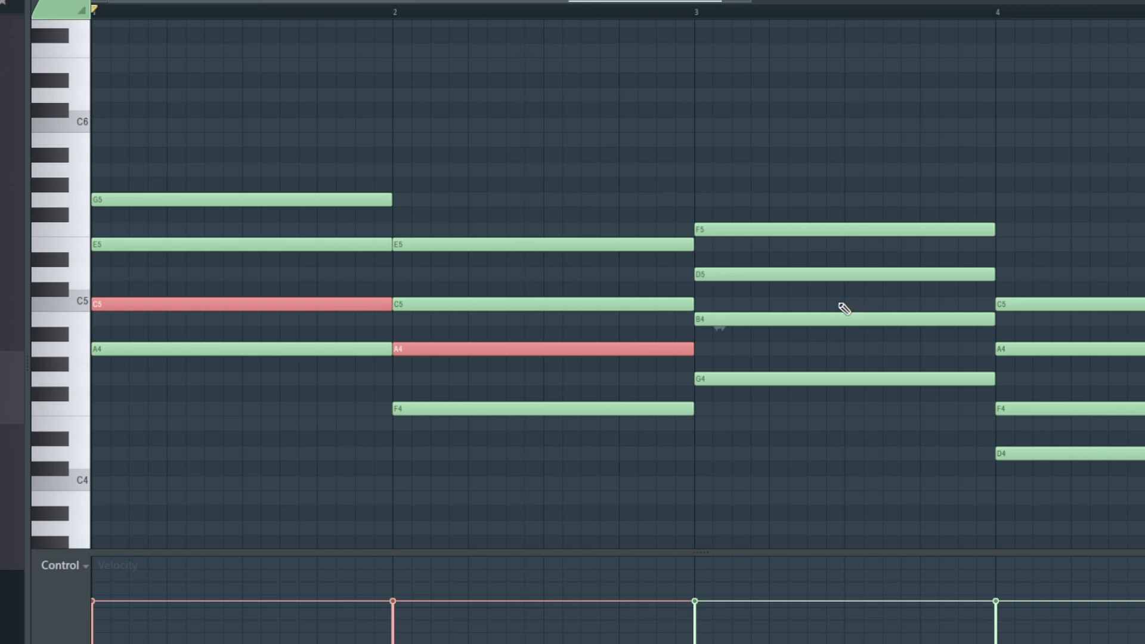
left_click(781, 321, "ctrl")
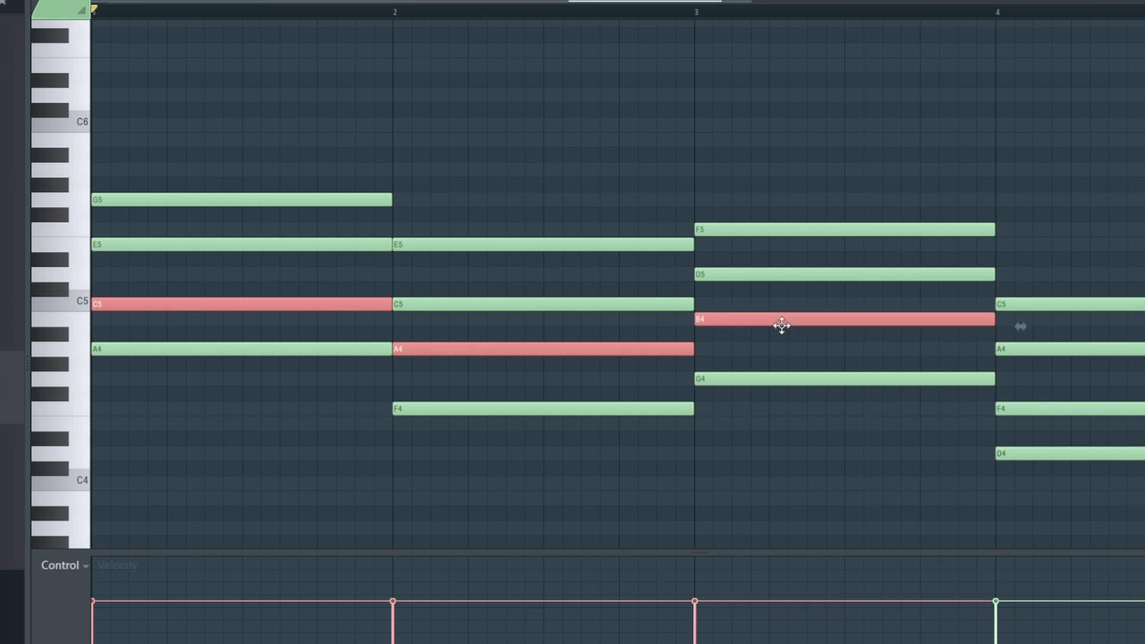
left_click(1114, 409, "ctrl")
key("ctrl+Up")
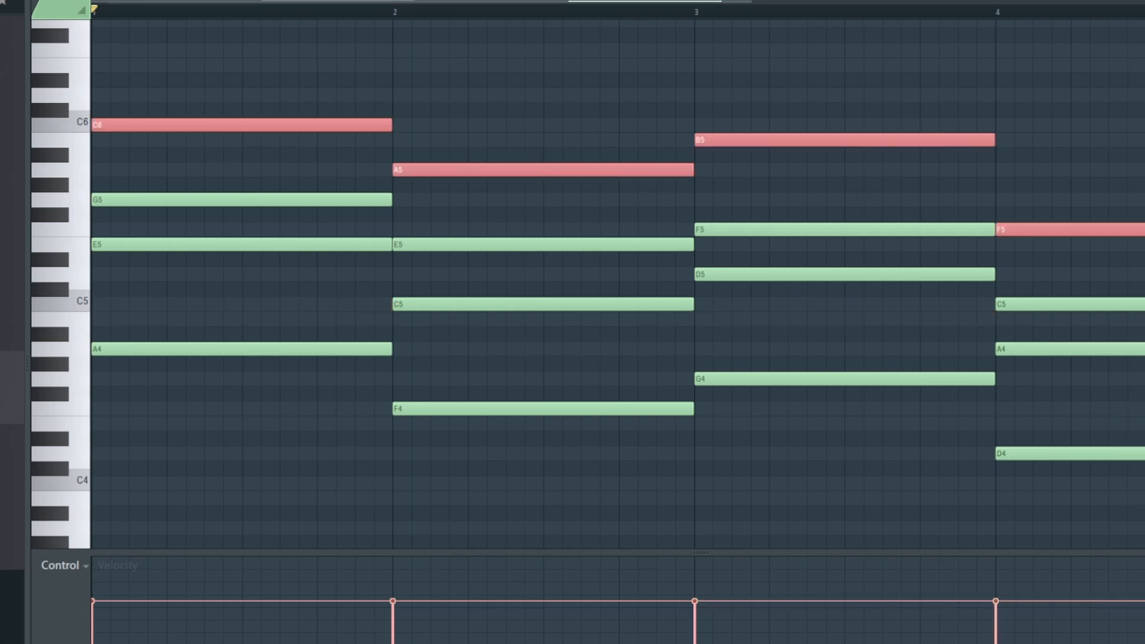
key("space")
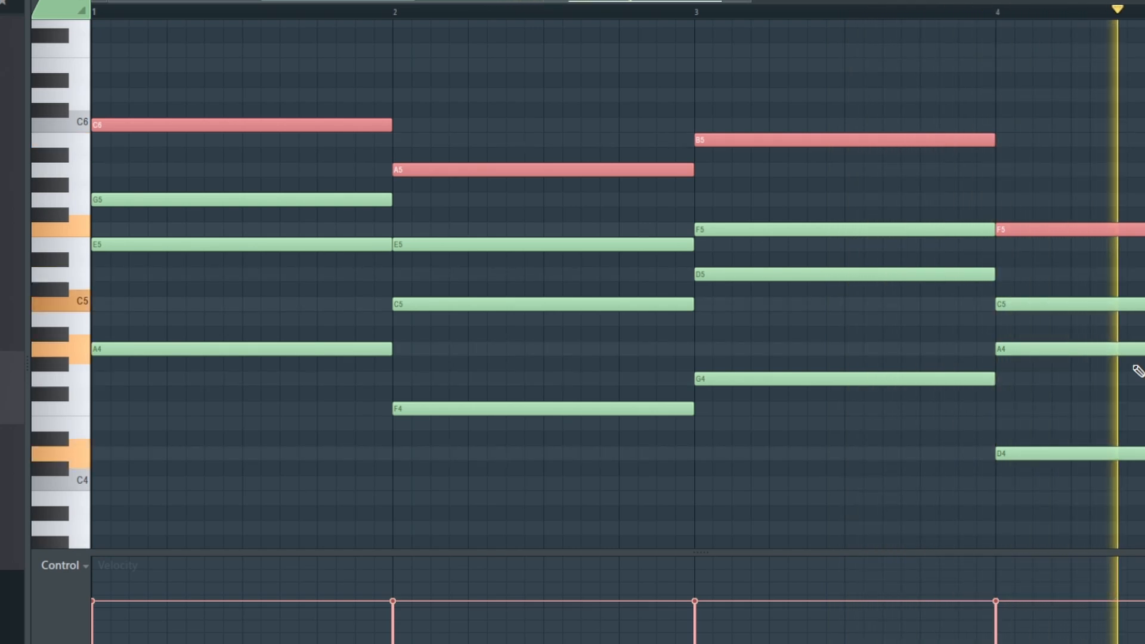
key("space")
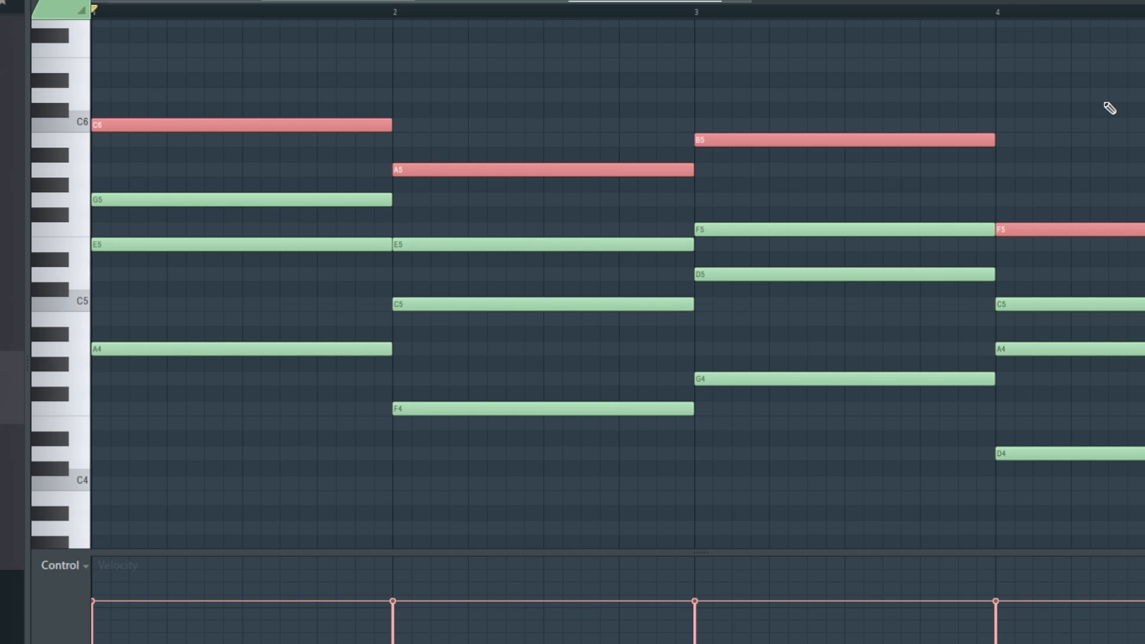
- Try the first chord's G5 note in lower octaves and return it to G5
left_click(175, 198)
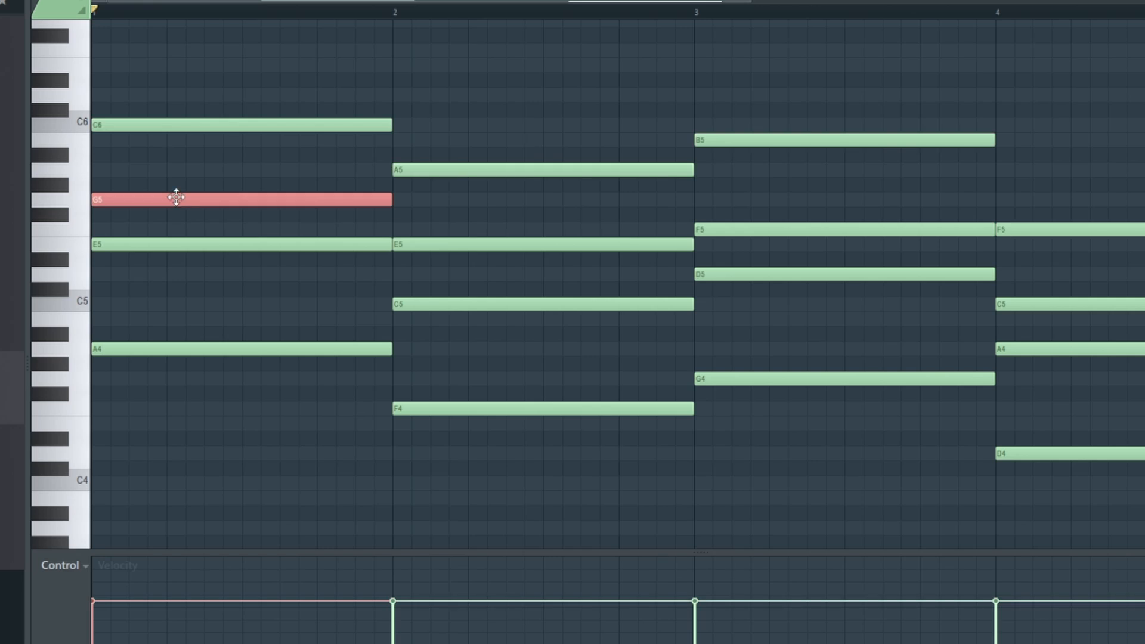
key("ctrl+Down")
key("ctrl+Down")
key("ctrl+Up")
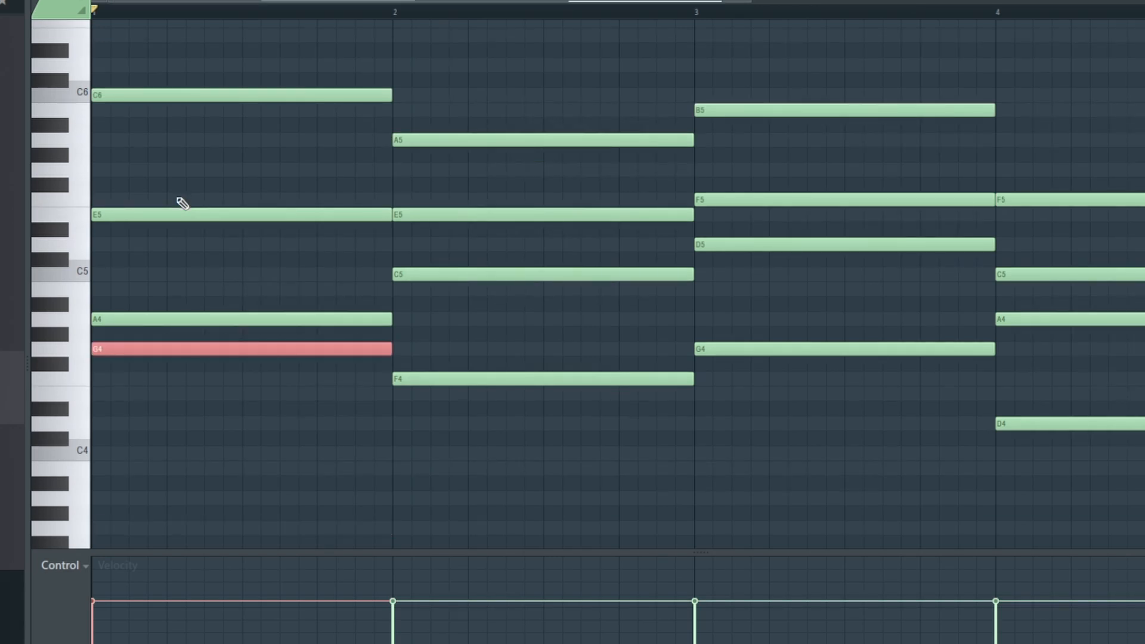
key("ctrl+Up")
- Lower the first chord's E5 to E4, and move the fourth chord's D4 to D5 after auditioning it at D6
left_click(290, 211)
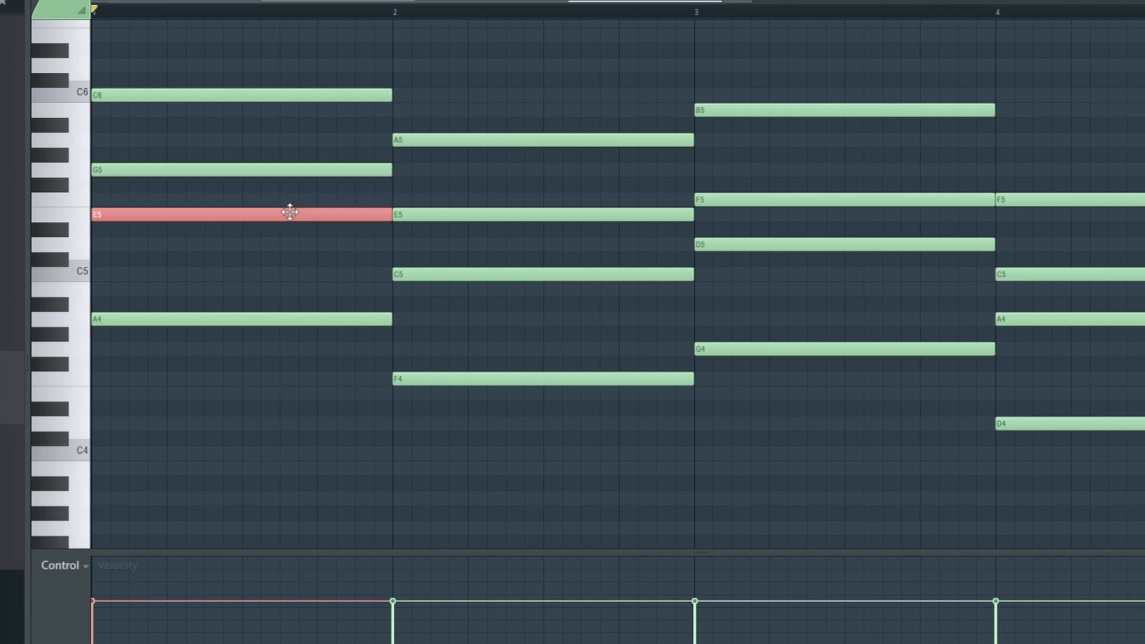
key("ctrl+Down")
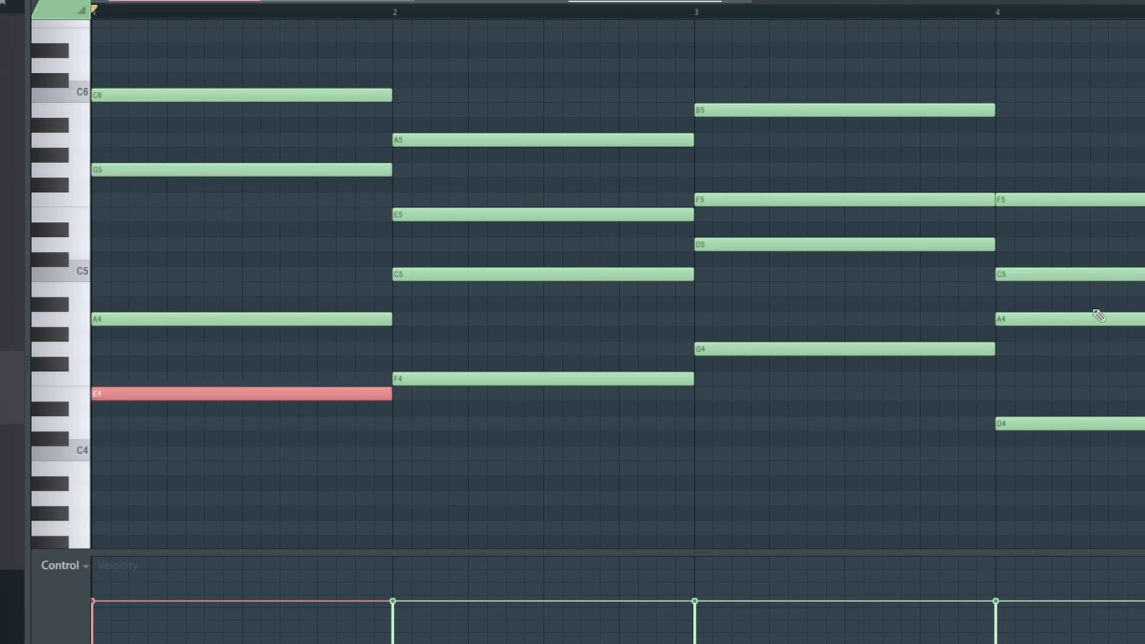
left_click(1097, 422)
key("ctrl+Up")
key("ctrl+Up")
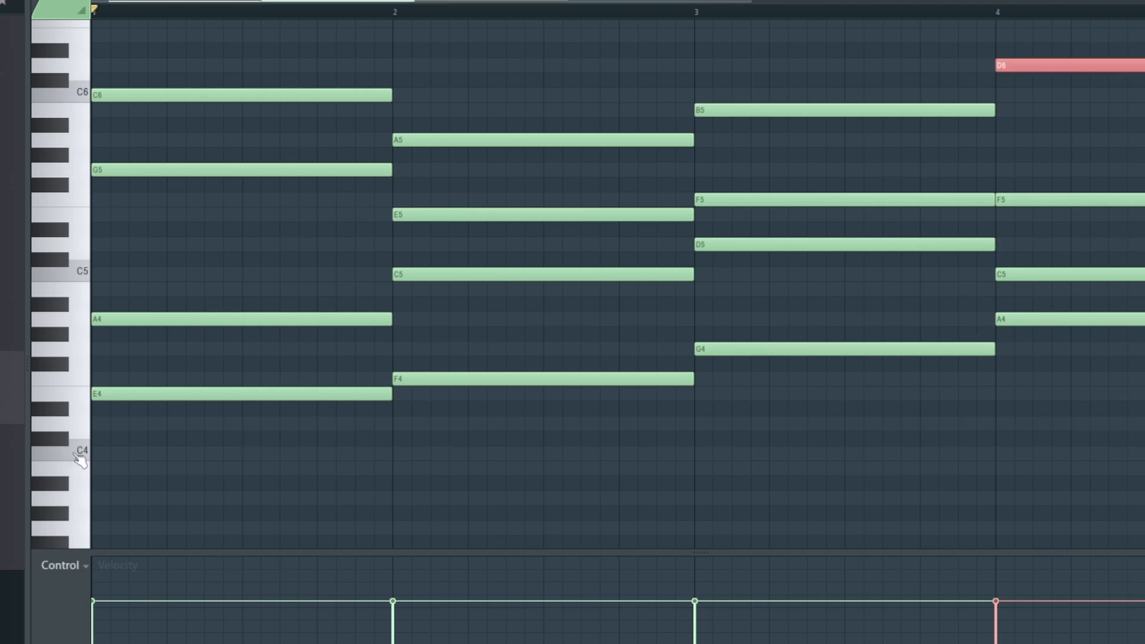
key("space")
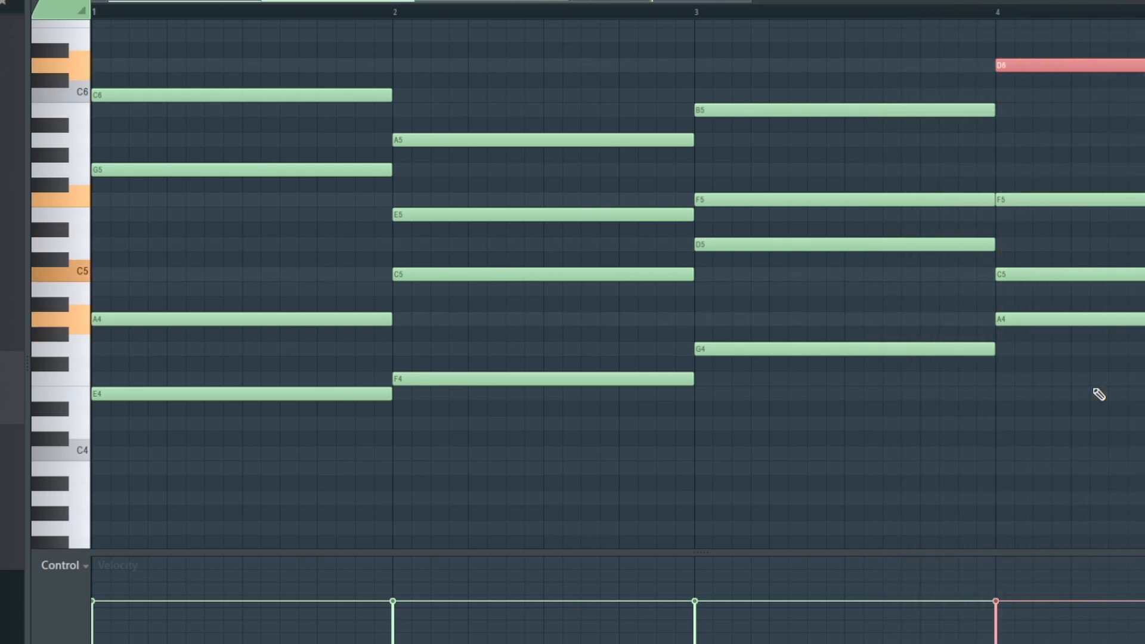
key("space")
key("ctrl+Down")
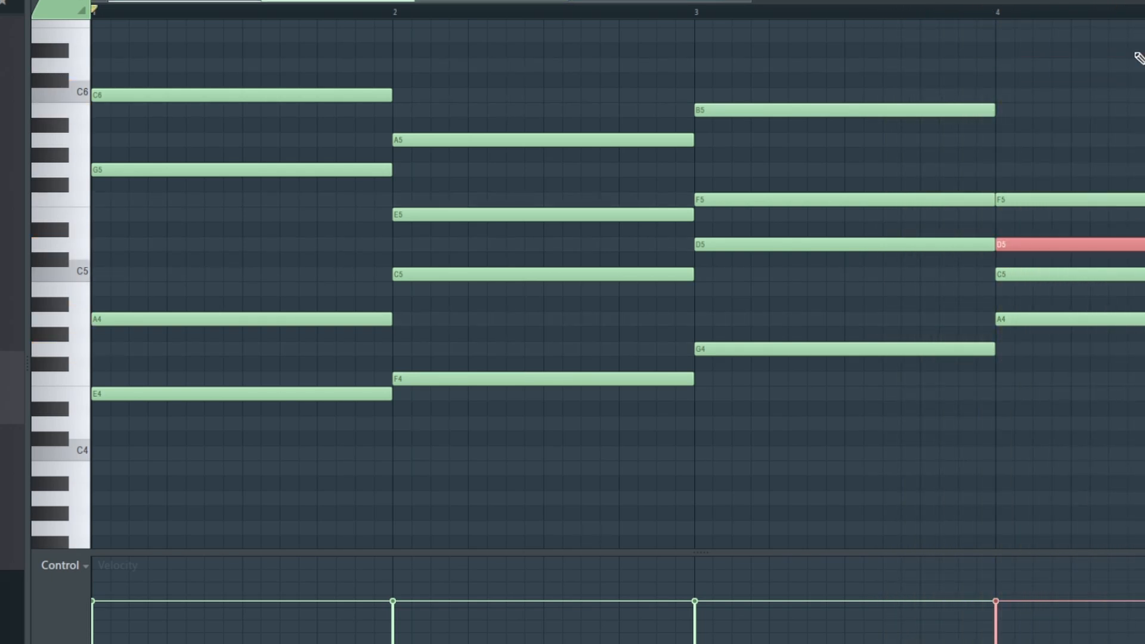
- Play from within each of the four bars in turn to audition the revoiced chords
left_click(272, 11)
key("space")
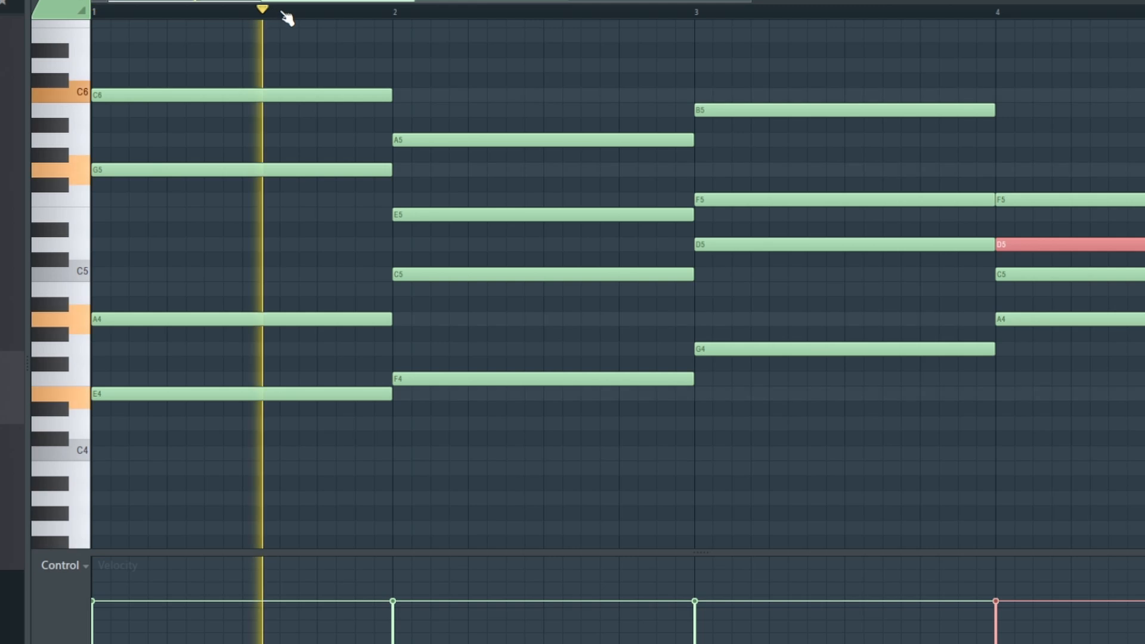
left_click(545, 12)
left_click(831, 11)
left_click(1080, 11)
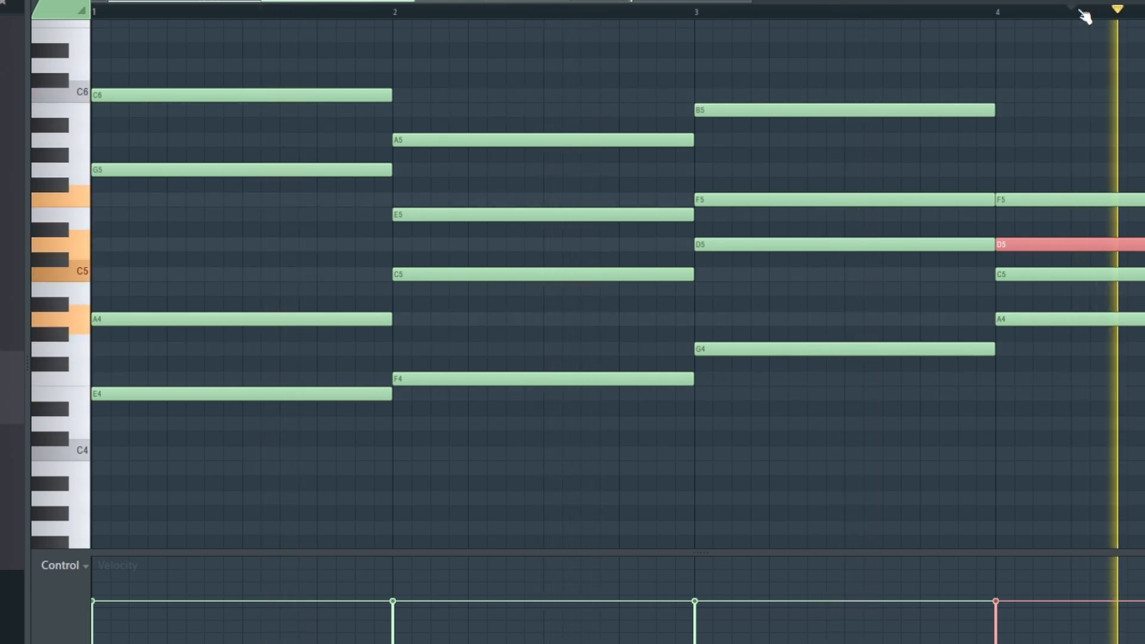
- Shorten ENV 1's decay to 546 ms in the Serum brass patch and play the fourth chord to audition it
key("space")
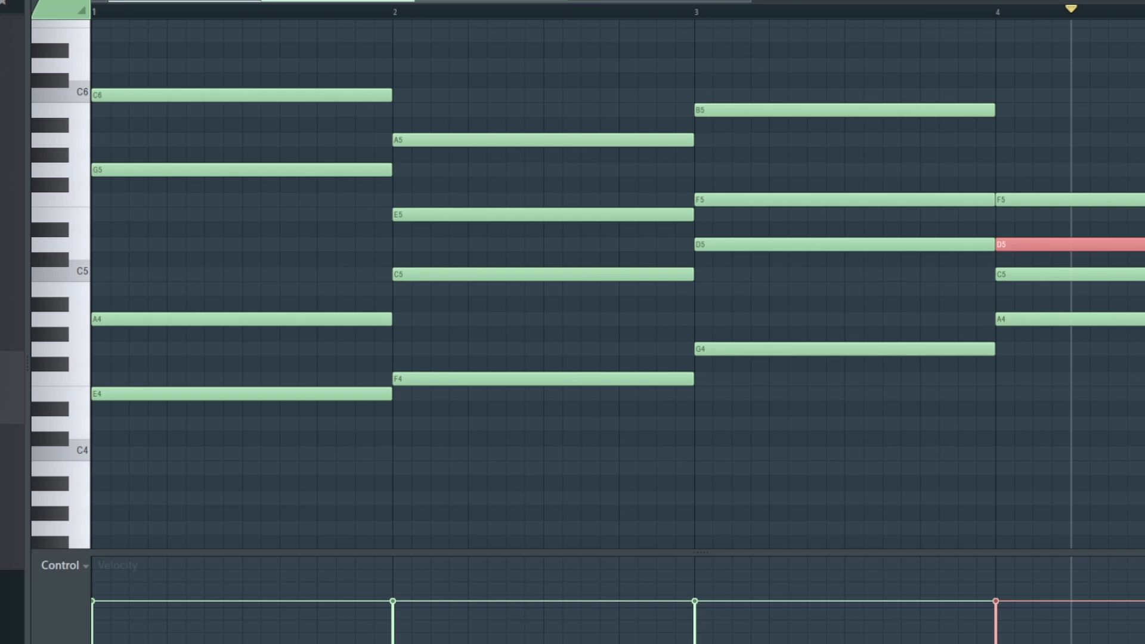
key("F6")
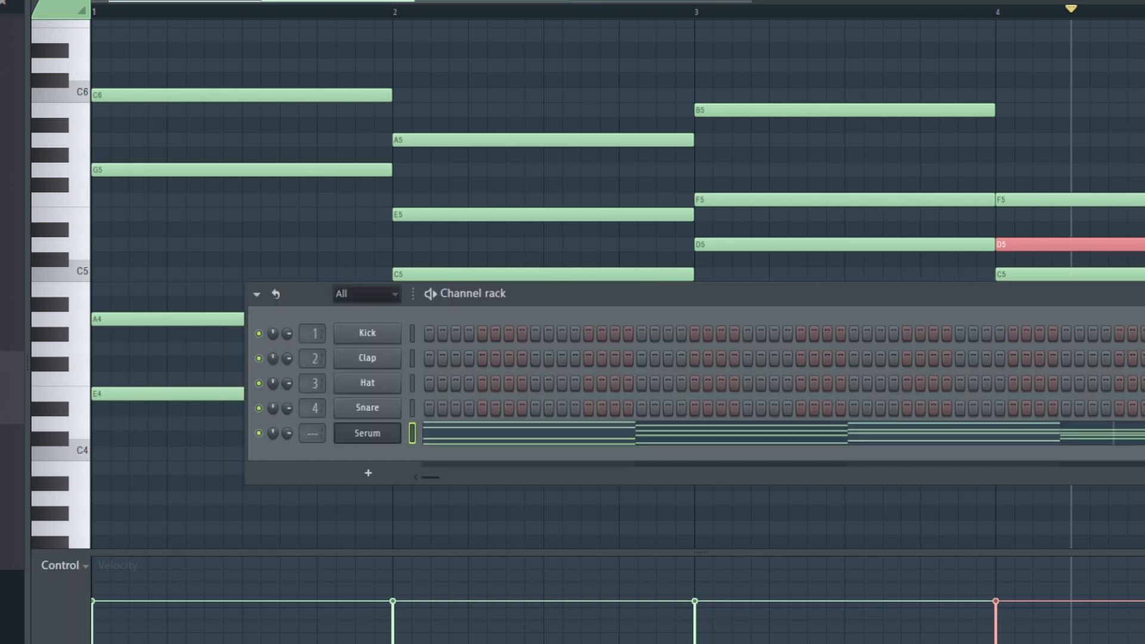
left_click(371, 435)
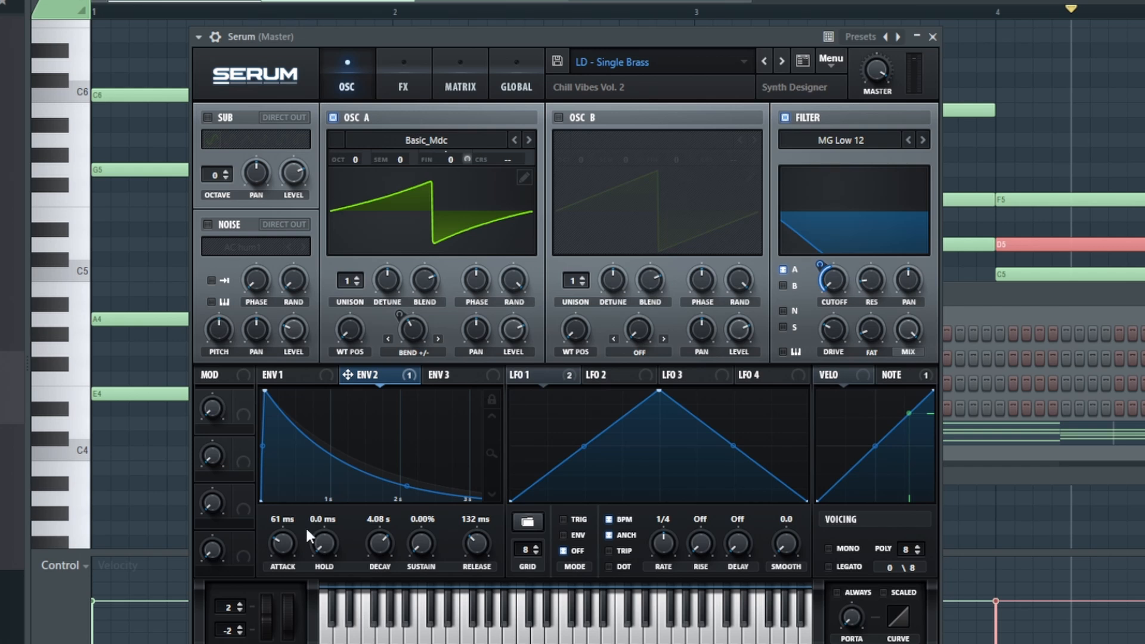
left_click_drag(374, 546, 376, 591)
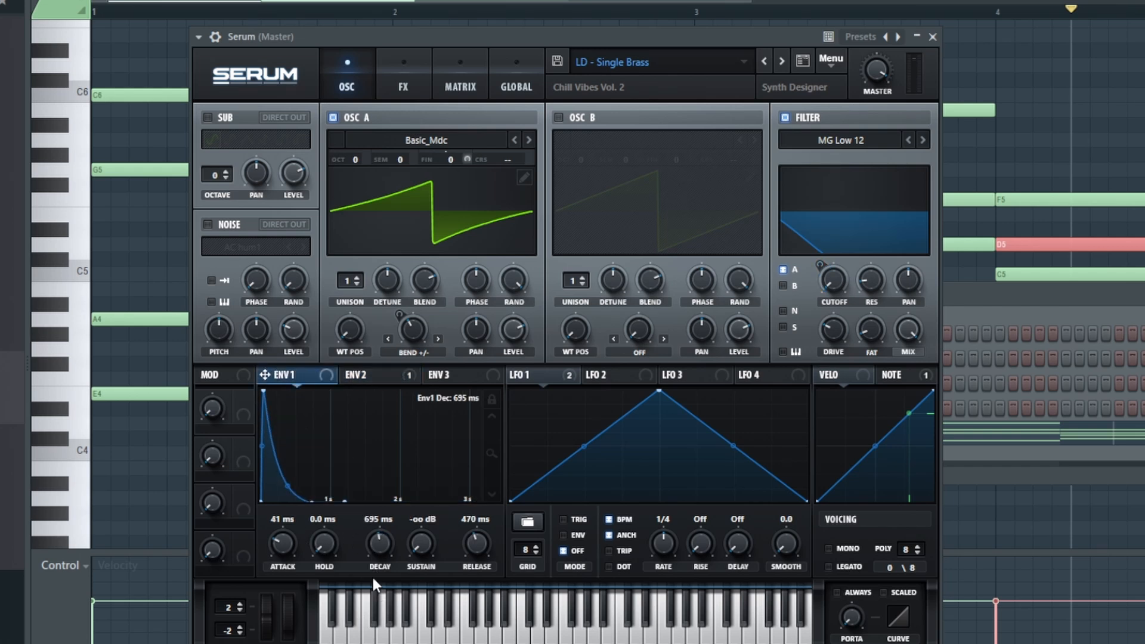
left_click_drag(373, 579, 373, 582)
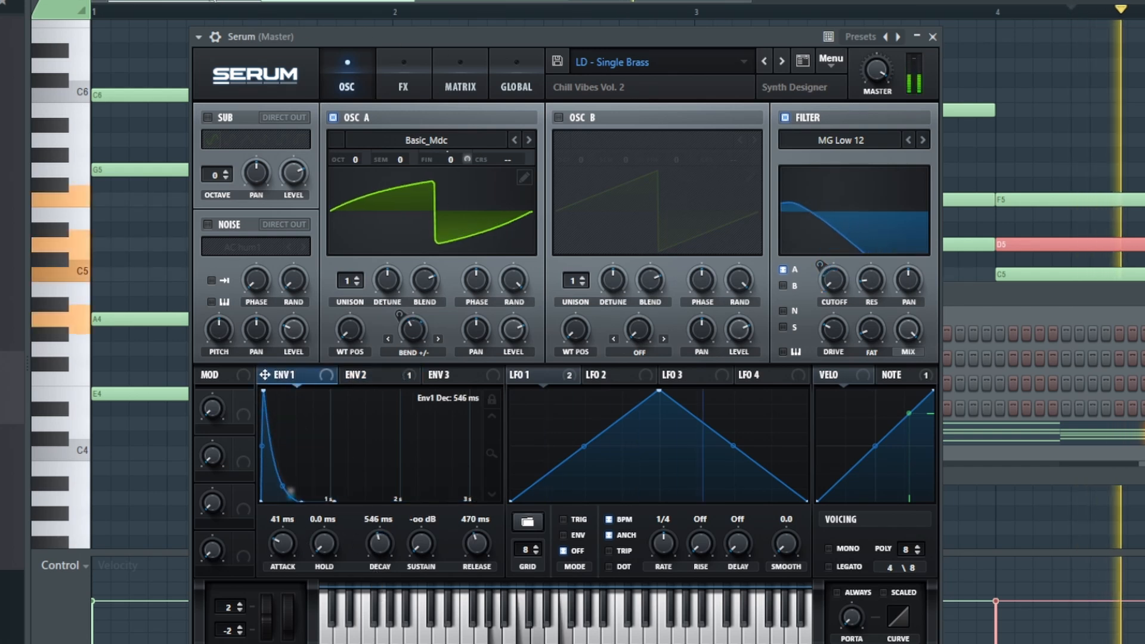
key("space")
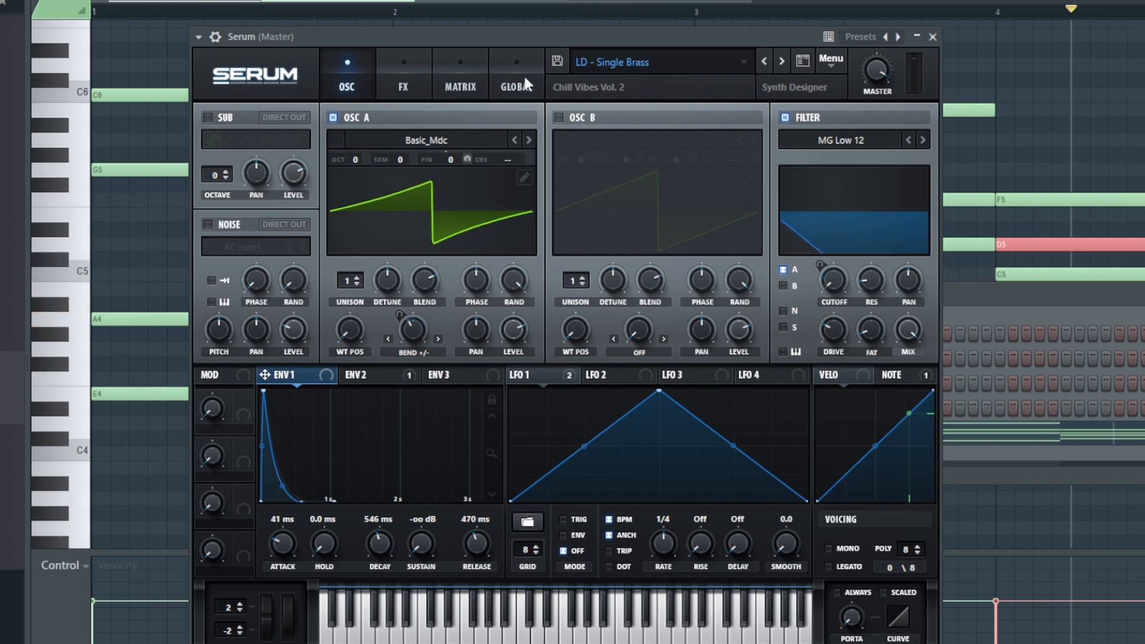
- Reduce the delay effect's feedback in the brass patch and audition the sound
left_click(401, 88)
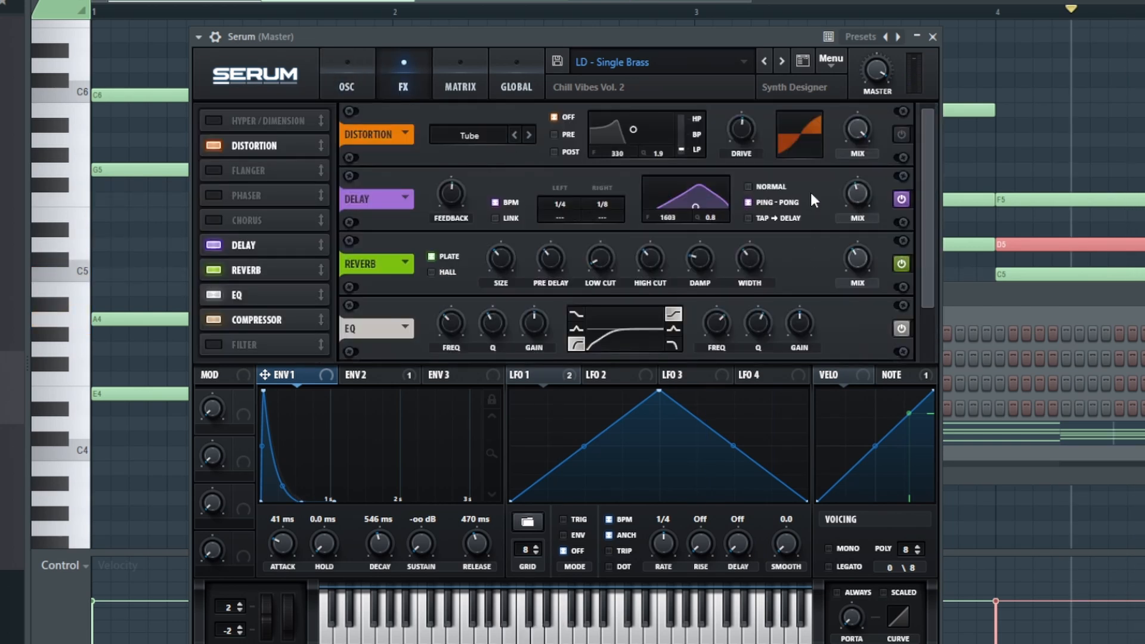
mouse_move(442, 206)
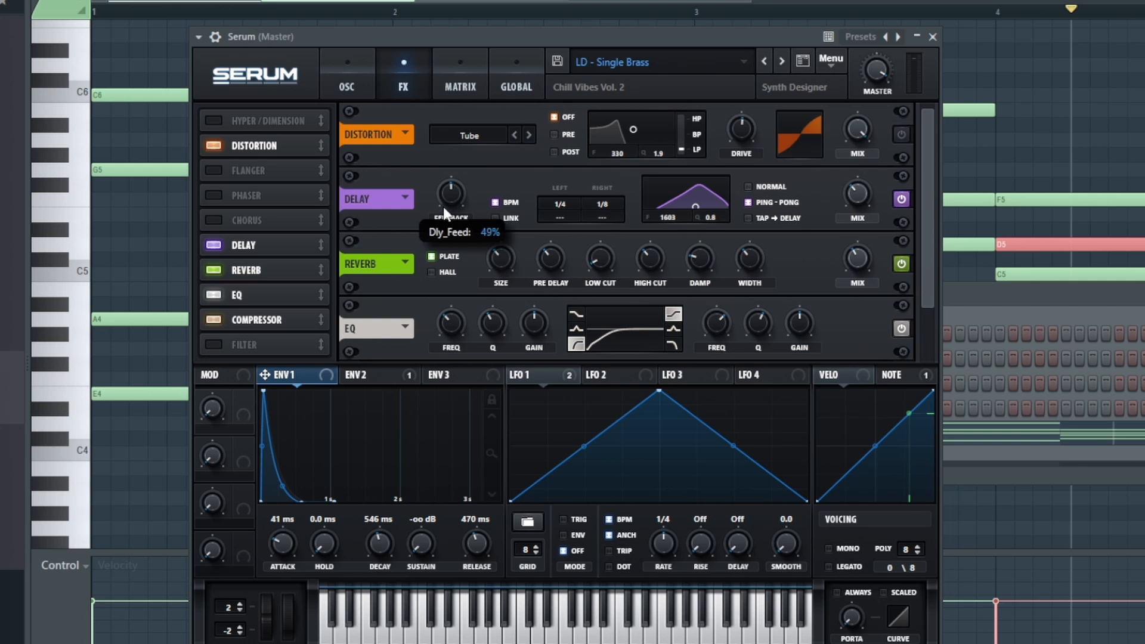
left_click_drag(443, 206, 442, 240)
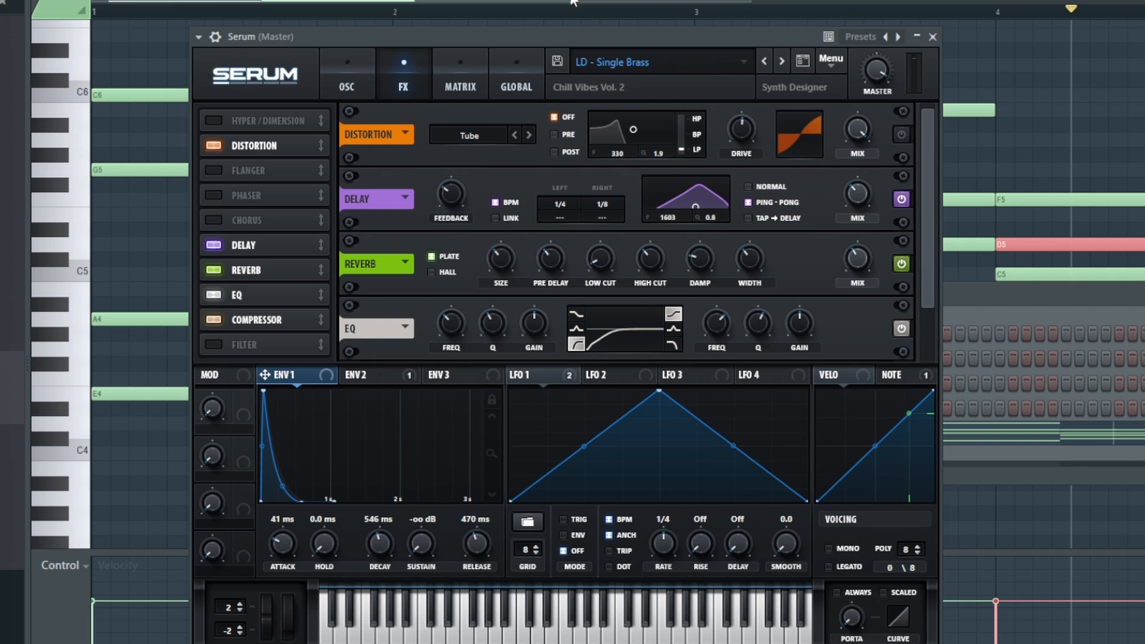
key("space")
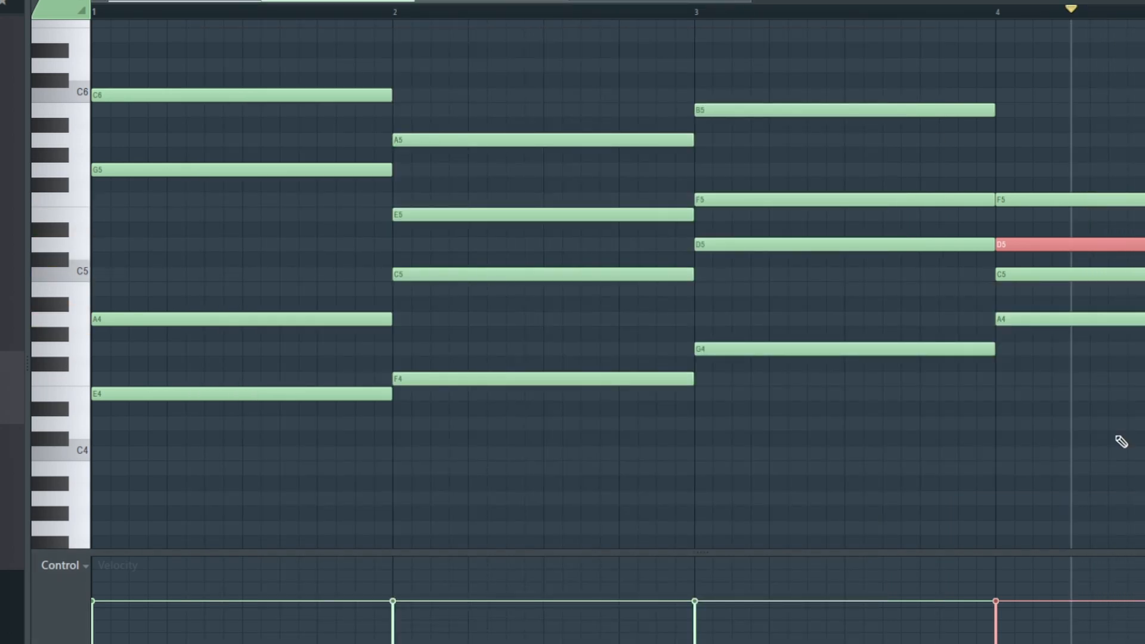
- Shorten all four chords to eighth-note stabs, copy them three sixteenths later in each bar, and play the rhythm
left_click_drag(1113, 436, 197, 71)
left_click_drag(392, 97, 170, 98)
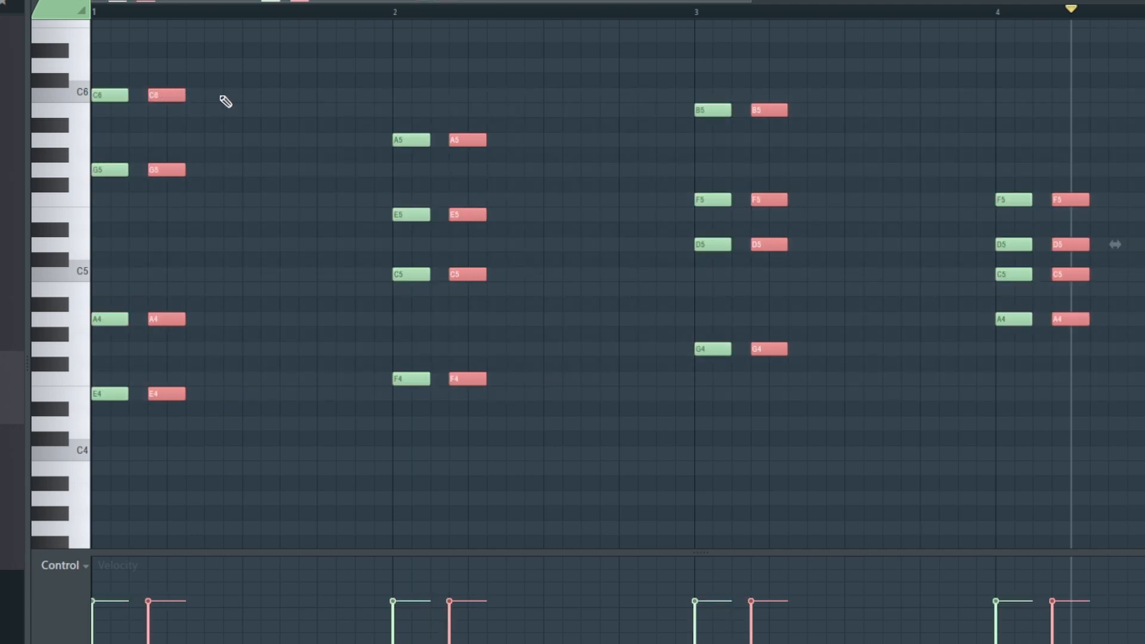
key("space")
key("space")
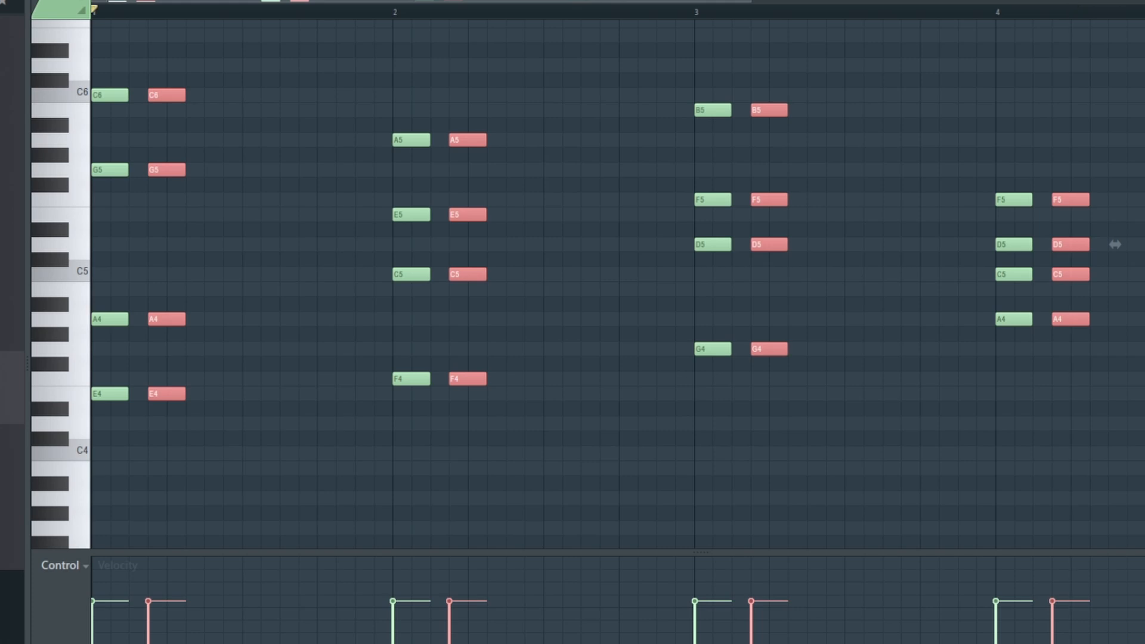
key("space")
key("space")
key("space")
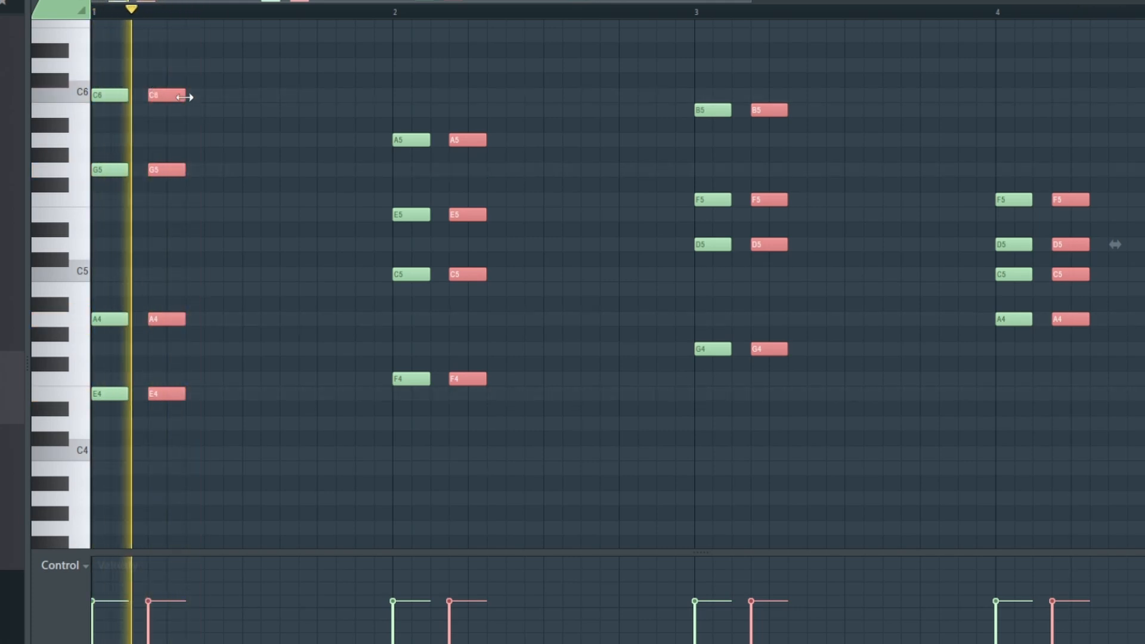
key("space")
- Add a third stab to every bar by copying the second stabs, place it directly after them, and audition the rhythm
left_click_drag(163, 97, 236, 96)
key("space")
key("space")
key("space")
key("space")
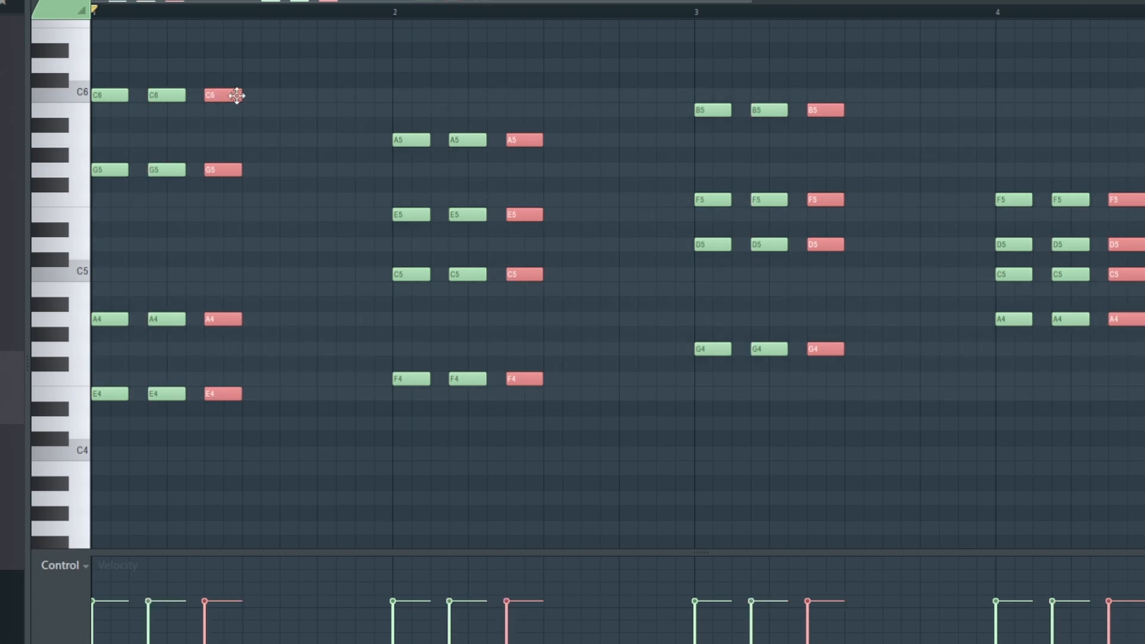
left_click_drag(220, 96, 213, 95)
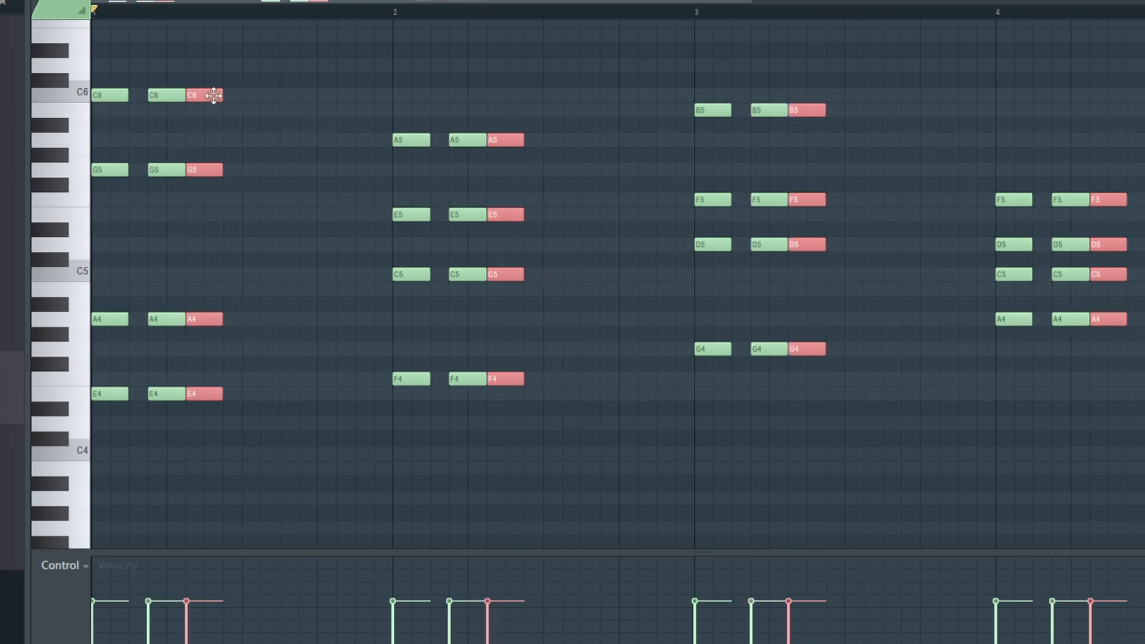
key("space")
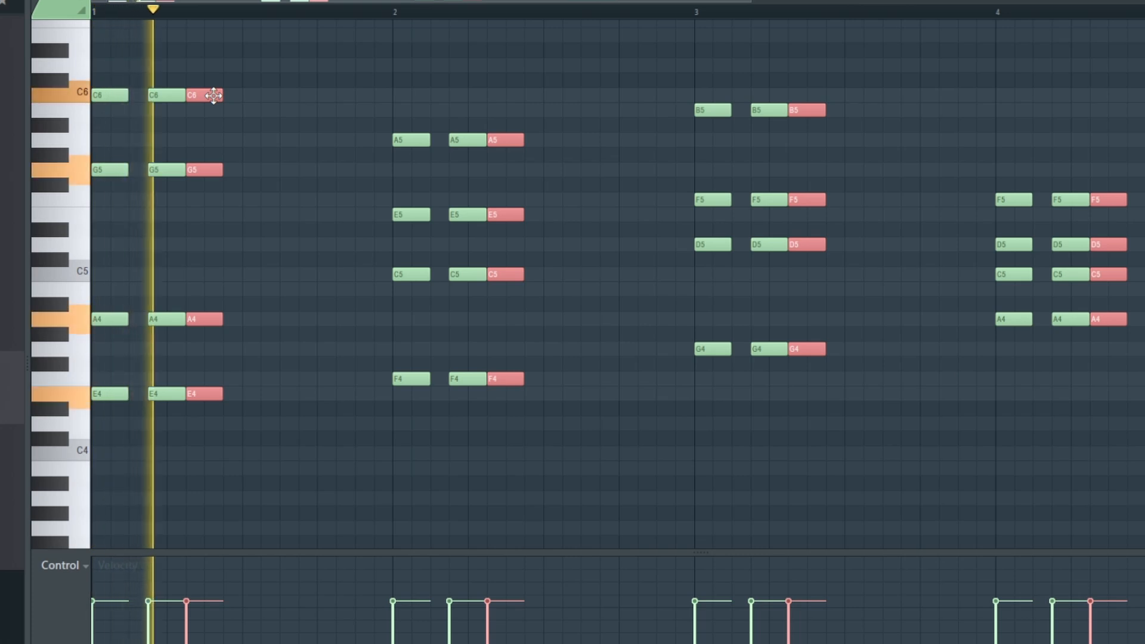
- Copy the stabs three more times in each bar, starting 8, 11 and 14 sixteenths after the bar line, and play them
left_click_drag(213, 95, 269, 95)
key("space")
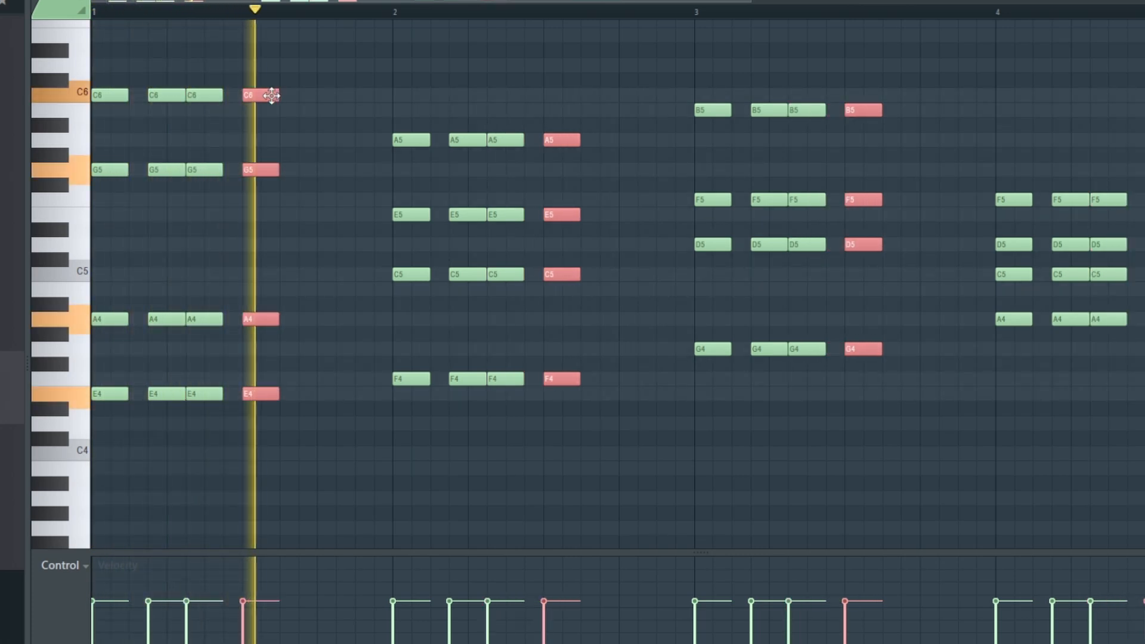
key("space")
left_click_drag(271, 95, 321, 94)
key("space")
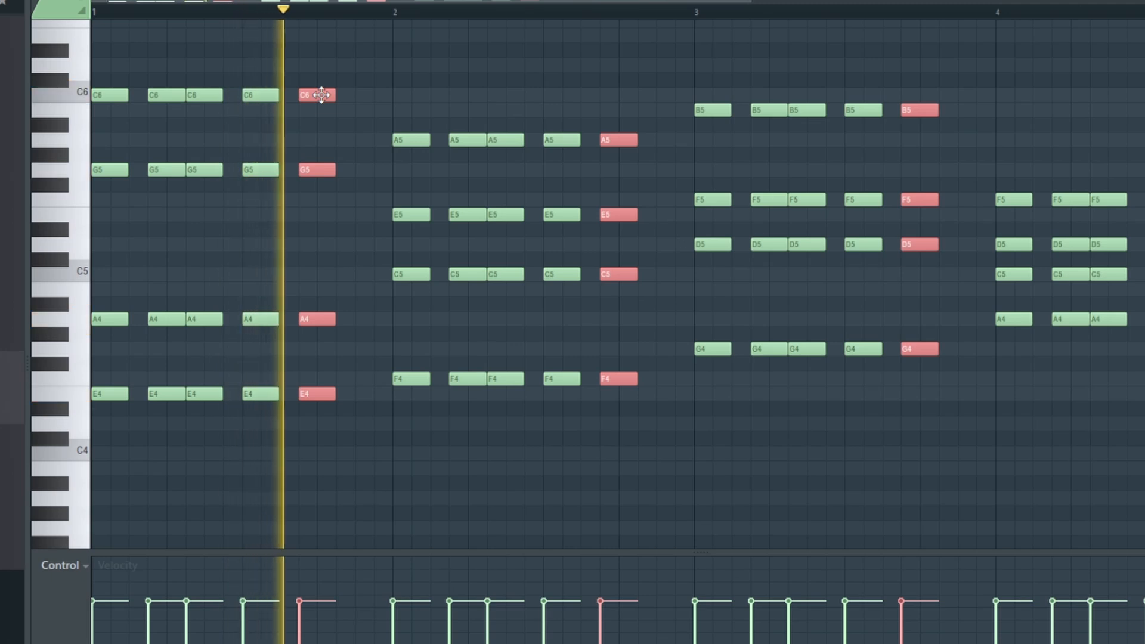
key("space")
left_click_drag(331, 95, 384, 93)
key("space")
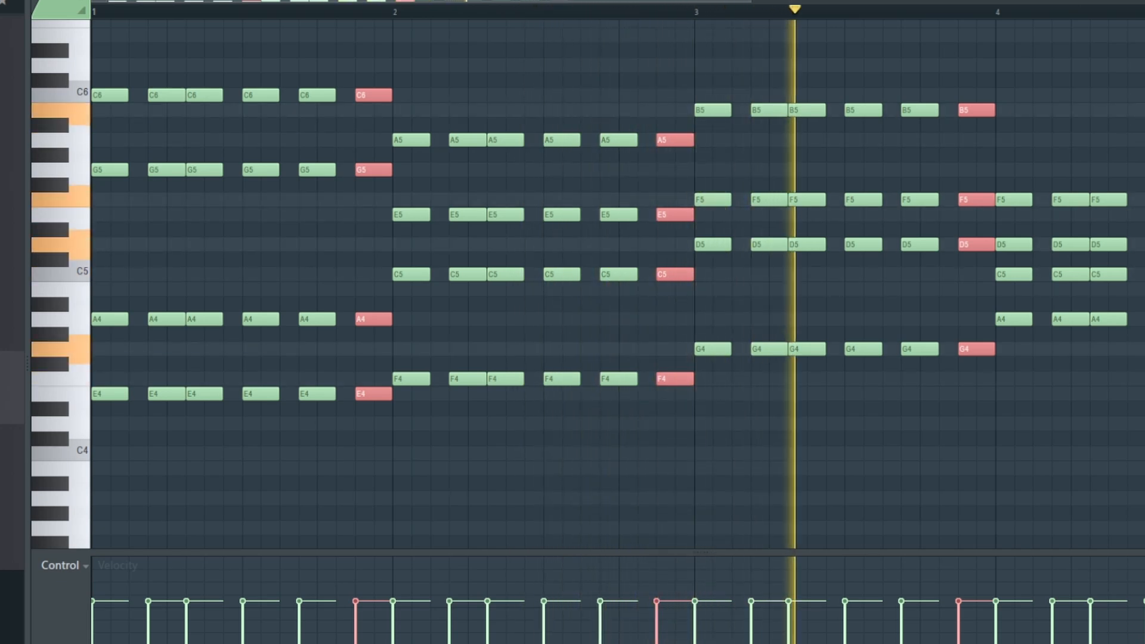
- Turn on the Tube distortion in the brass patch's effects while the progression plays
key("F6")
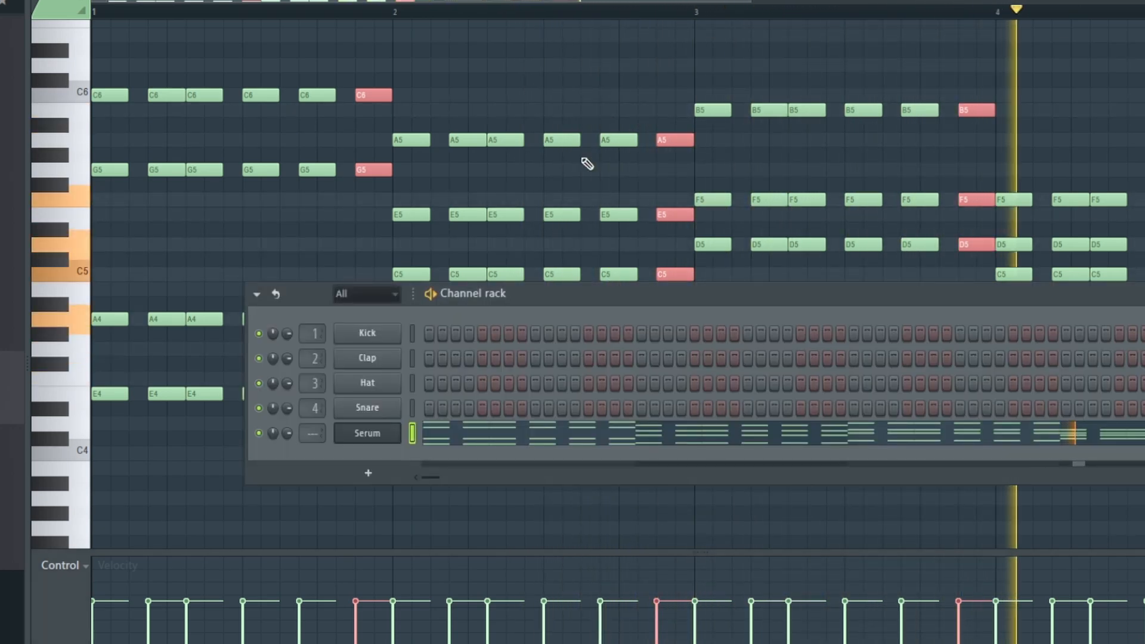
left_click(385, 438)
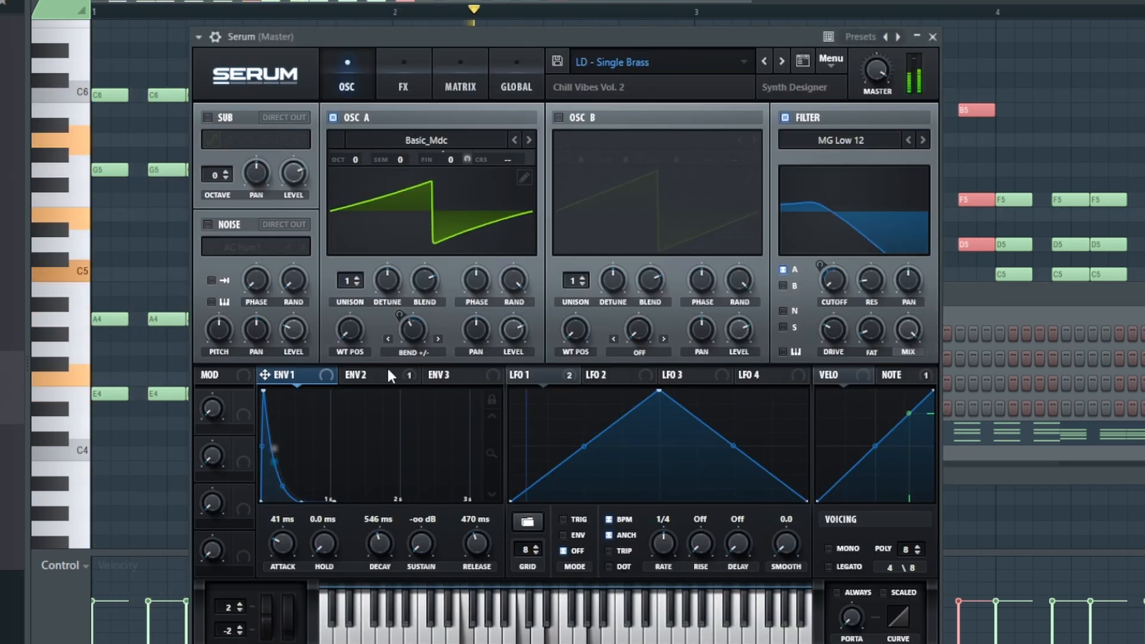
left_click(402, 90)
left_click(901, 134)
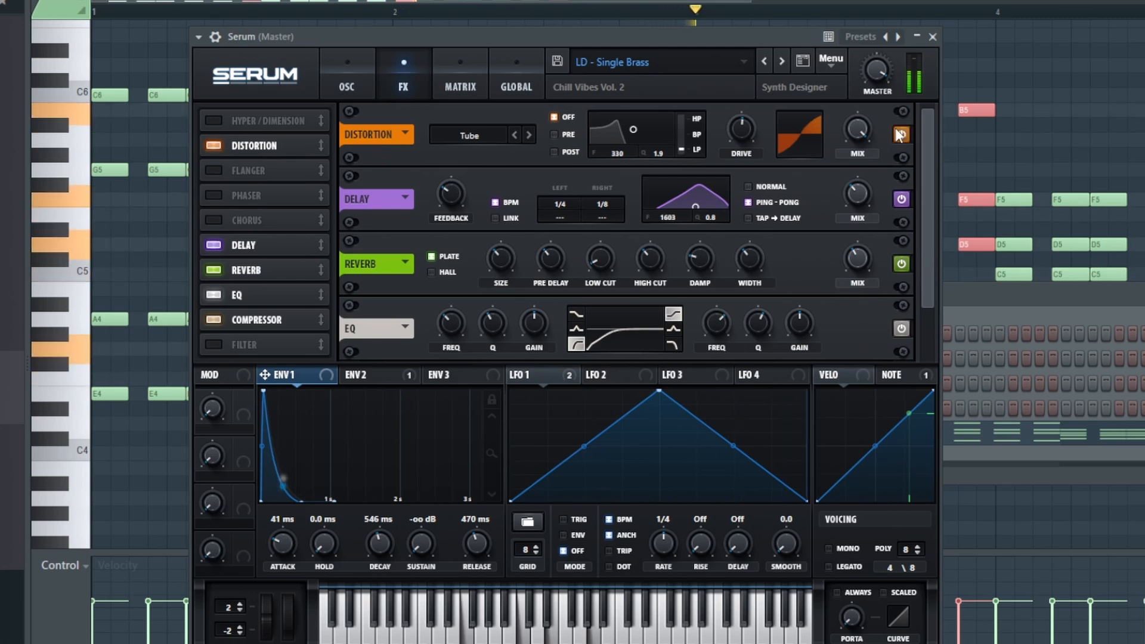
- Shorten ENV 2's decay to 632 ms for the filter cutoff and stop playback
left_click(346, 73)
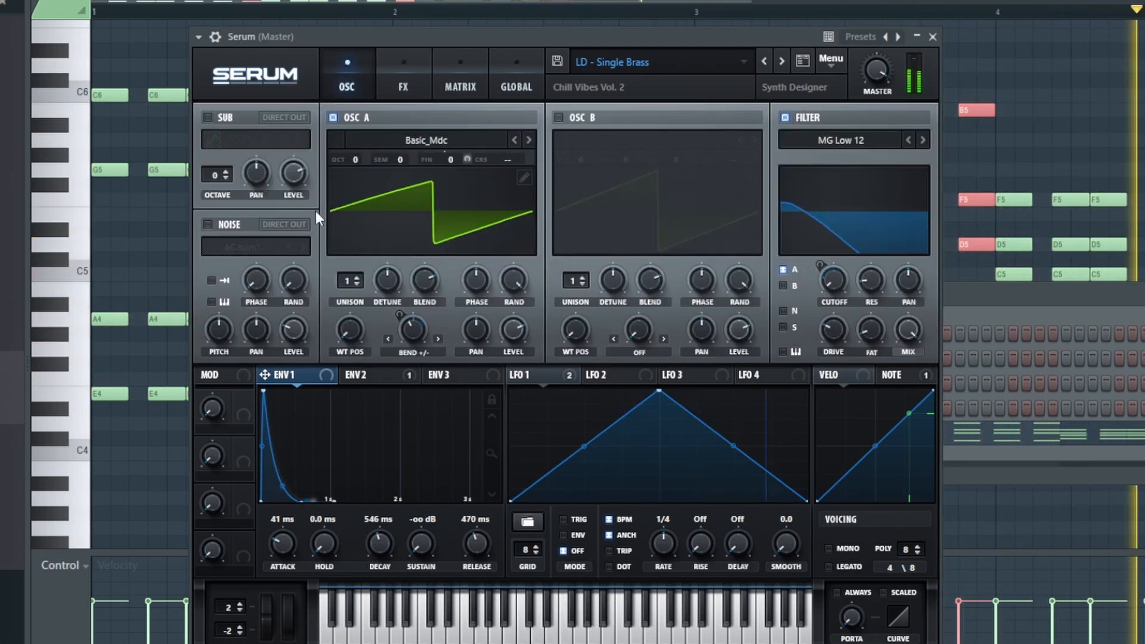
left_click(362, 375)
left_click_drag(347, 374, 830, 230)
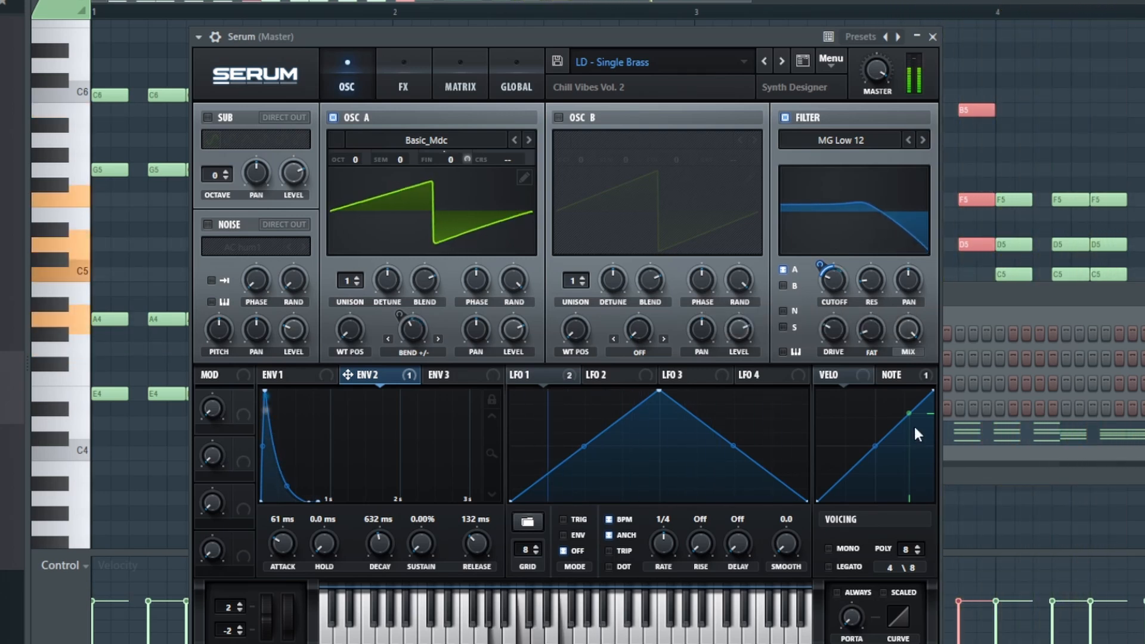
key("space")
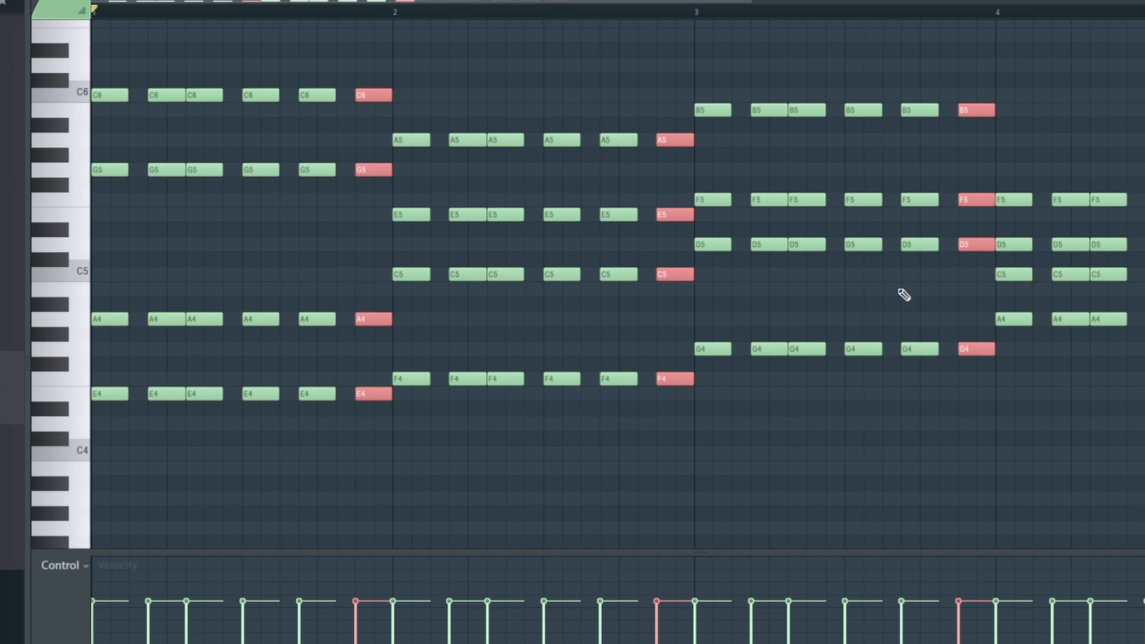
- Bring up the playlist and review the brass patch's oscillator, envelope and effects settings in Serum
key("F6")
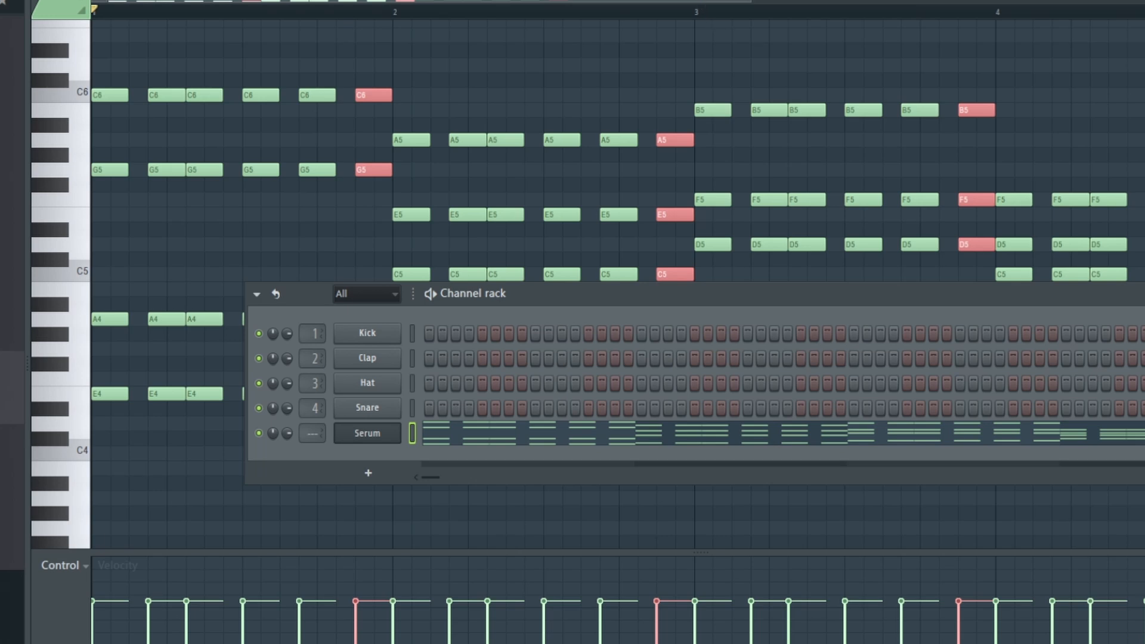
key("F6")
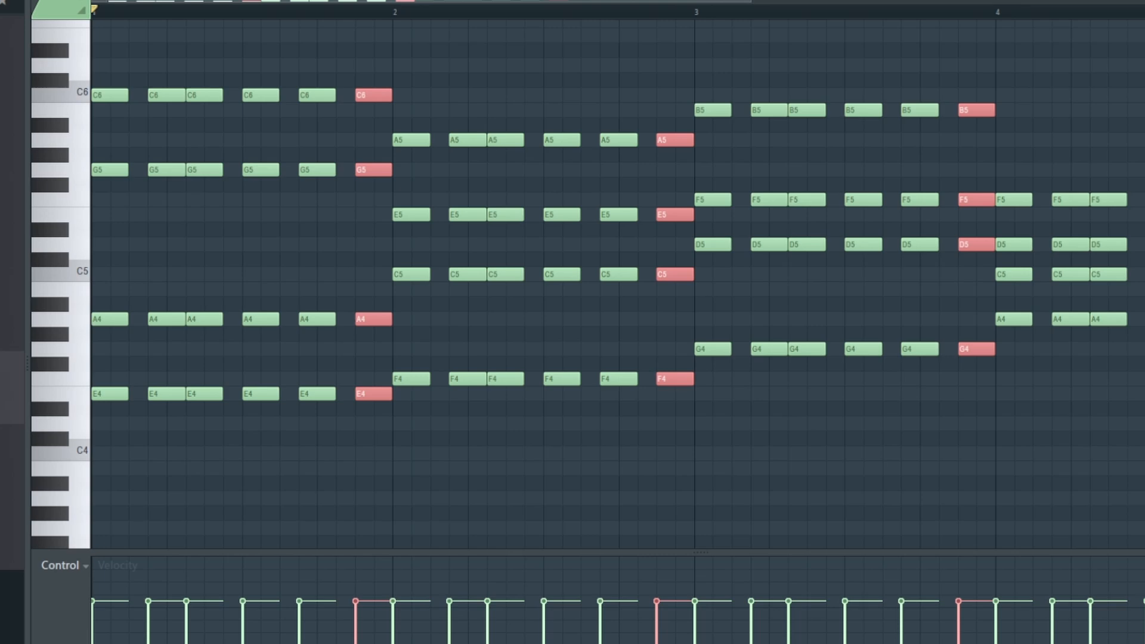
key("F5")
key("F6")
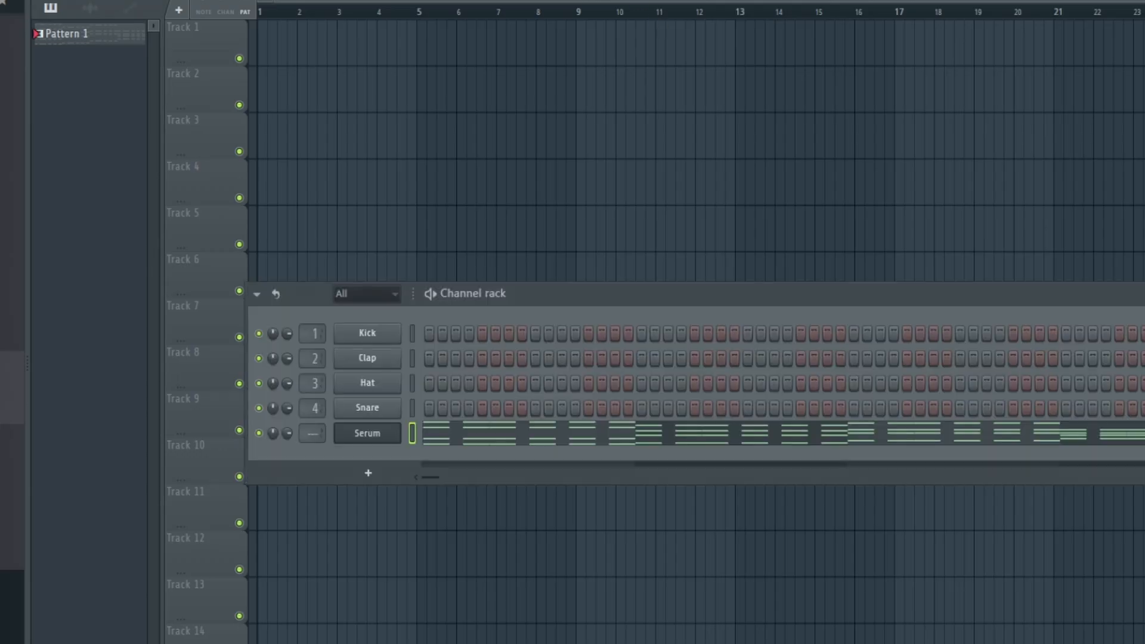
left_click(365, 434)
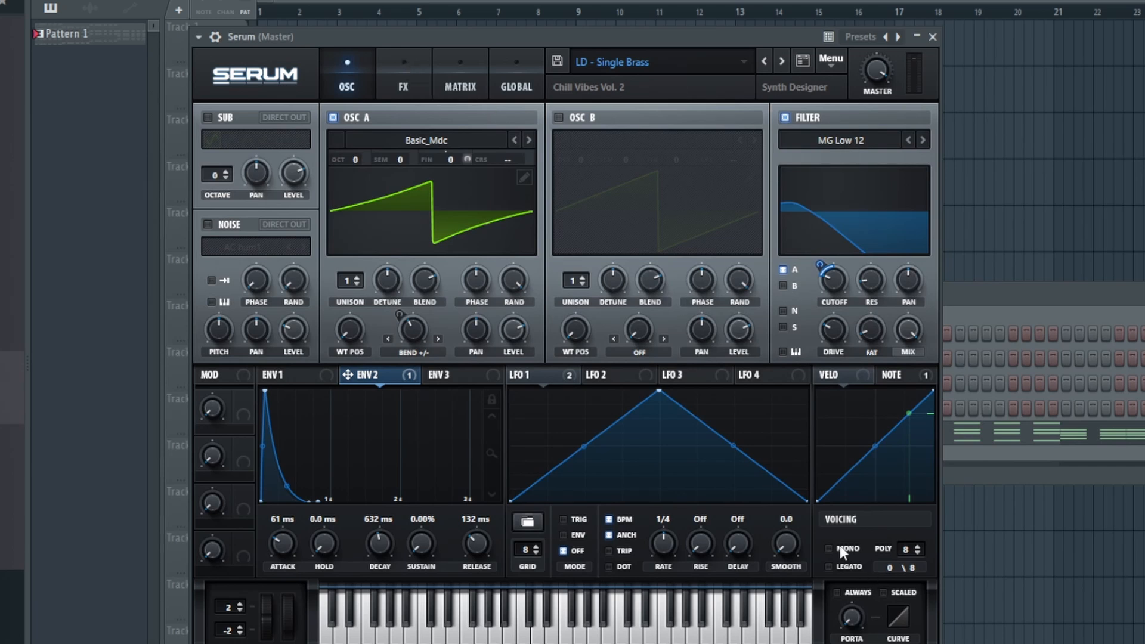
left_click(399, 67)
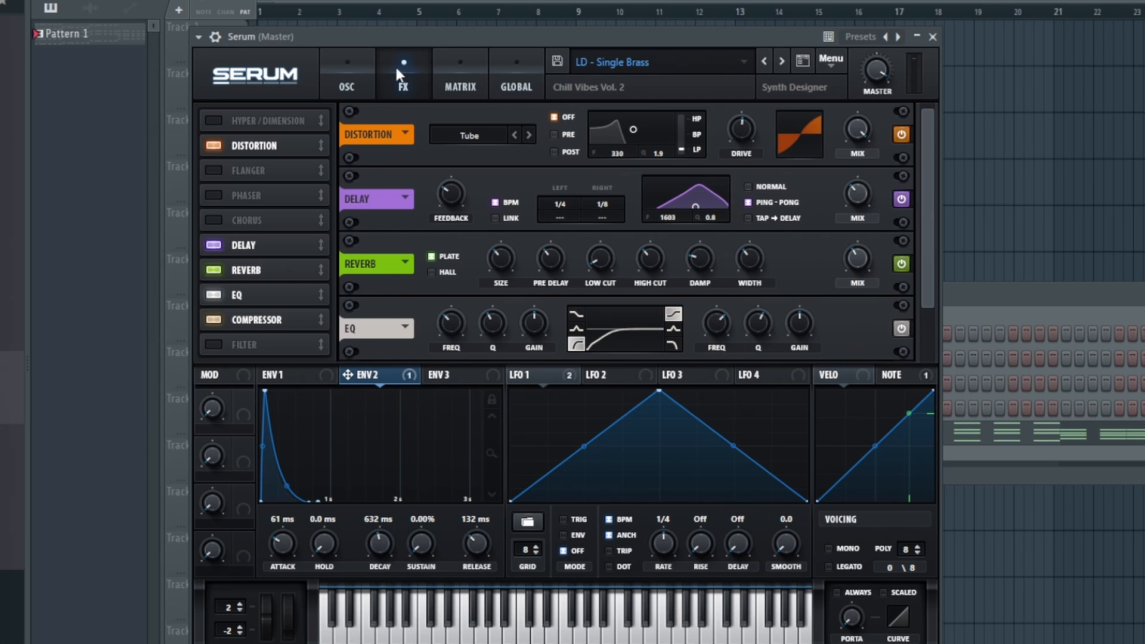
left_click(337, 88)
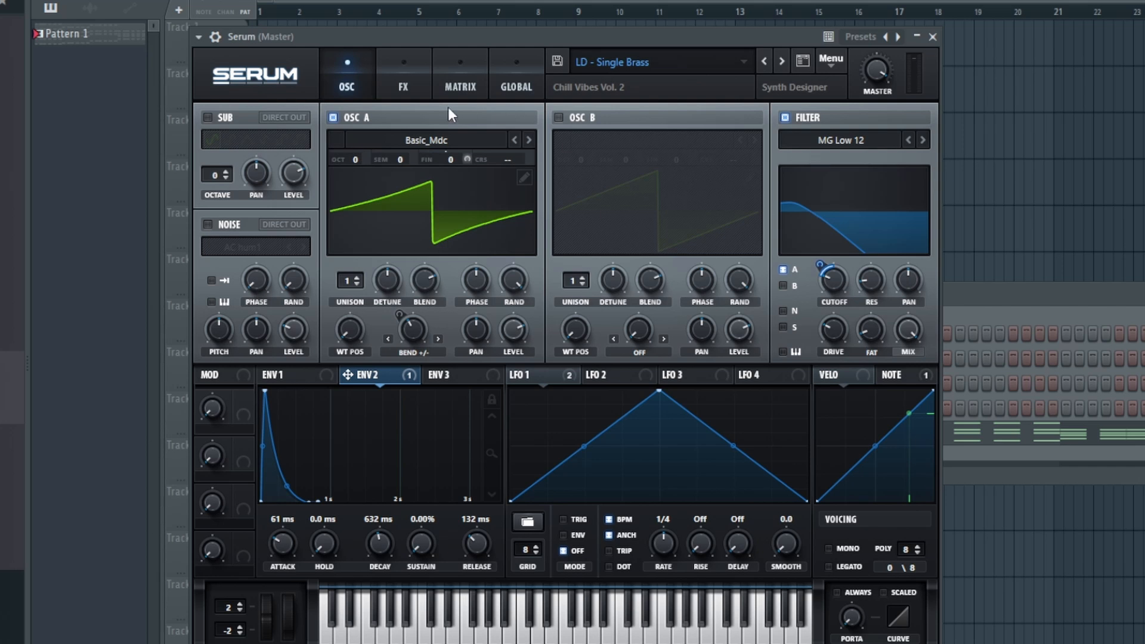
left_click(403, 77)
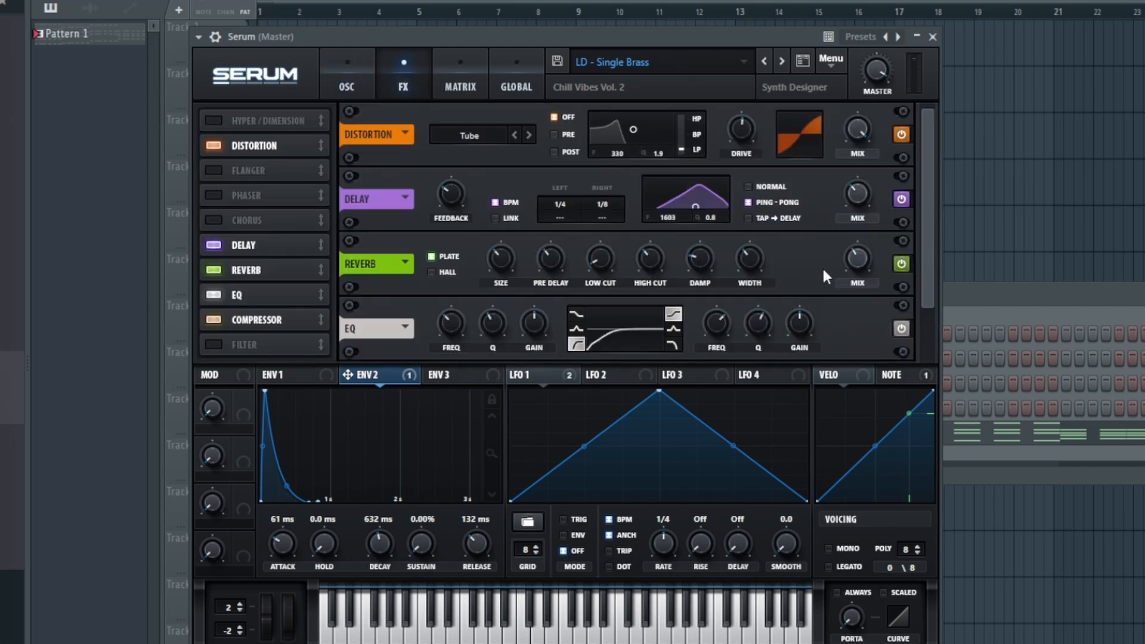
scroll(925, 316, "down", 1)
scroll(924, 316, "up", 1)
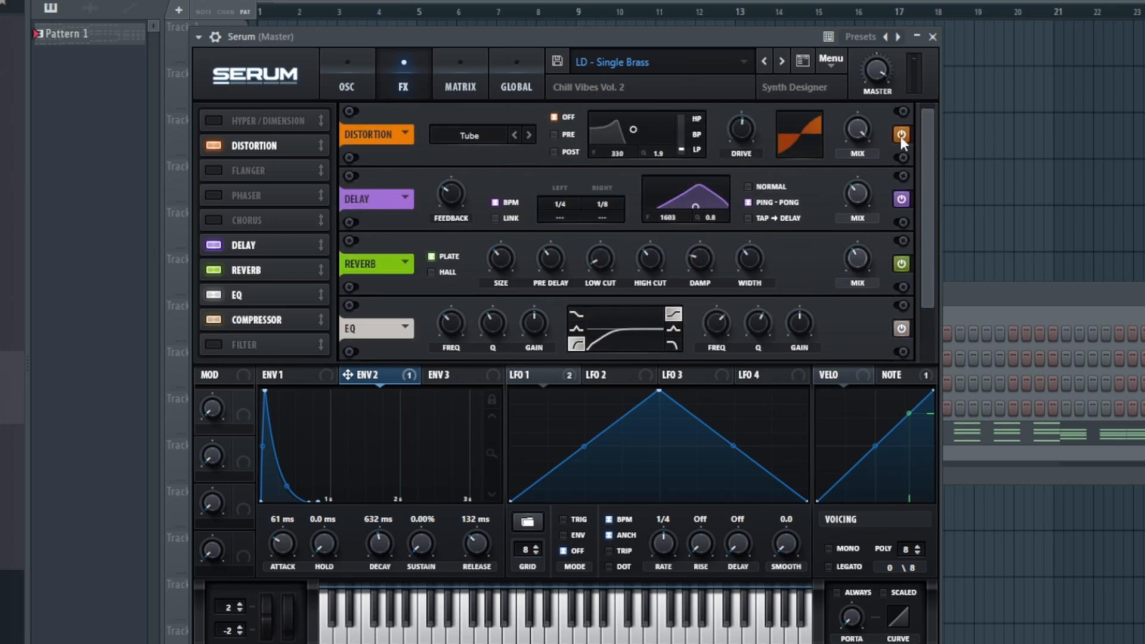